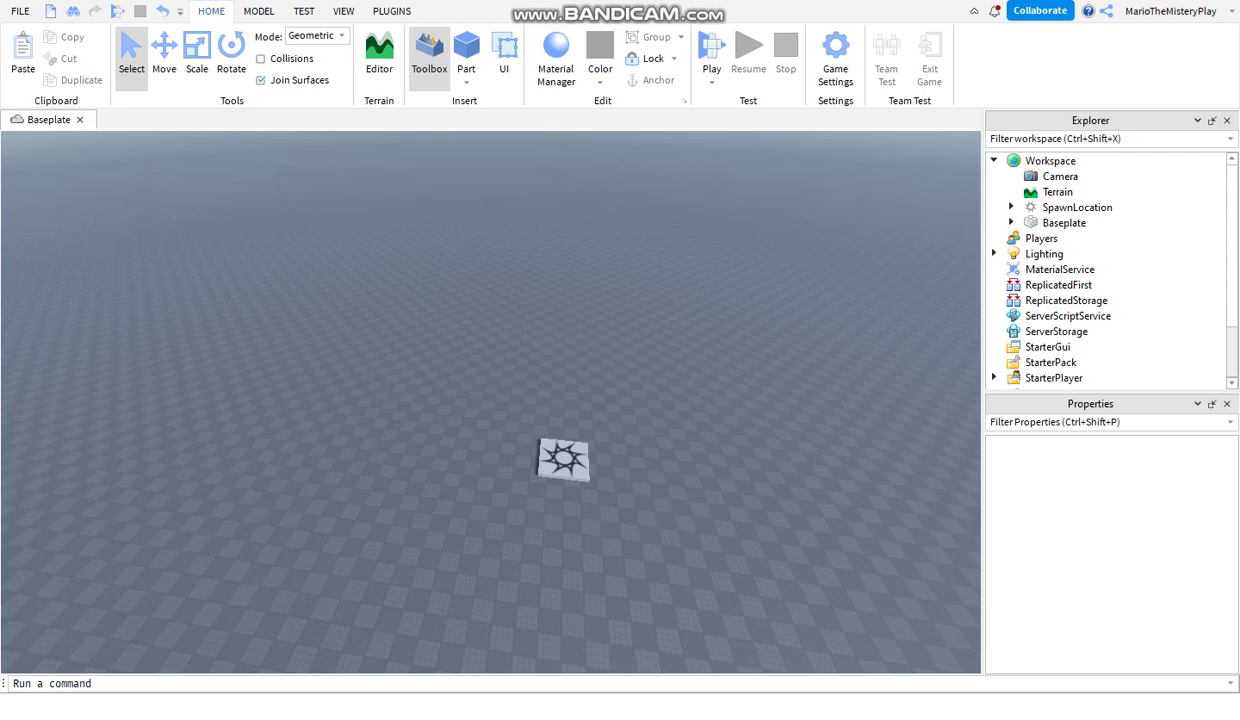
- Insert a block part on an empty area of the baseplate
{"action": "key", "text": "w"}
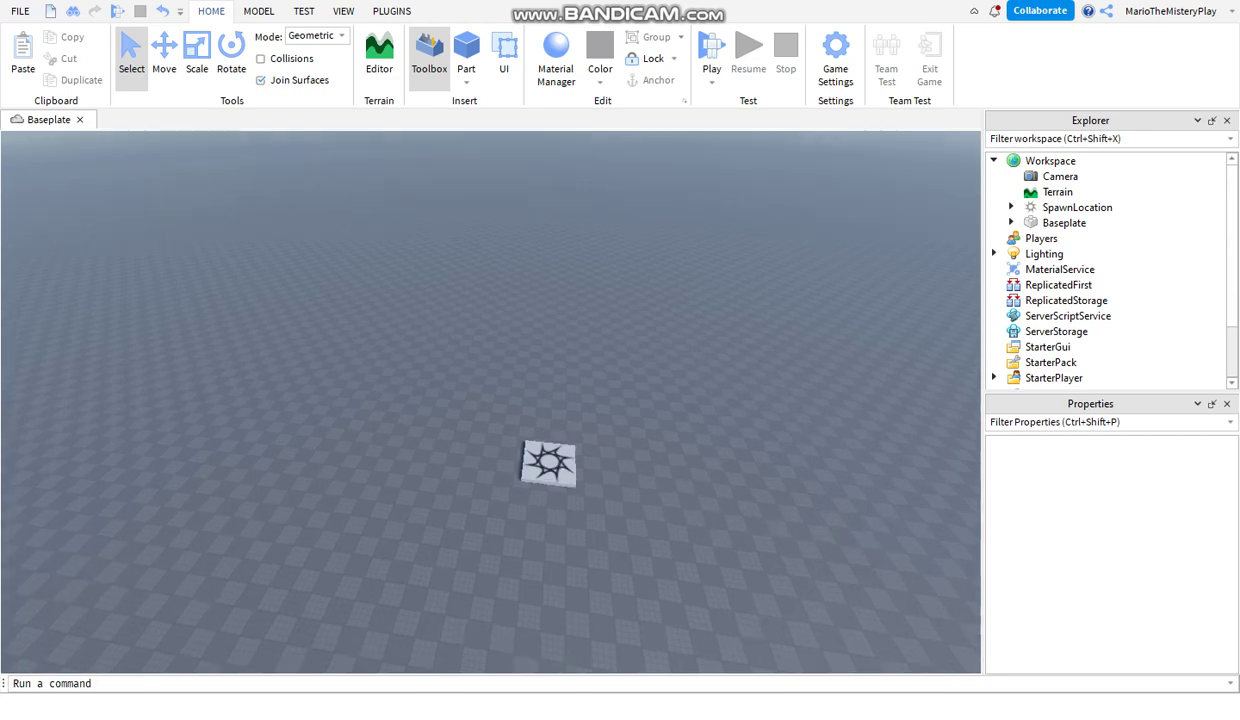
{"action": "key", "text": "w"}
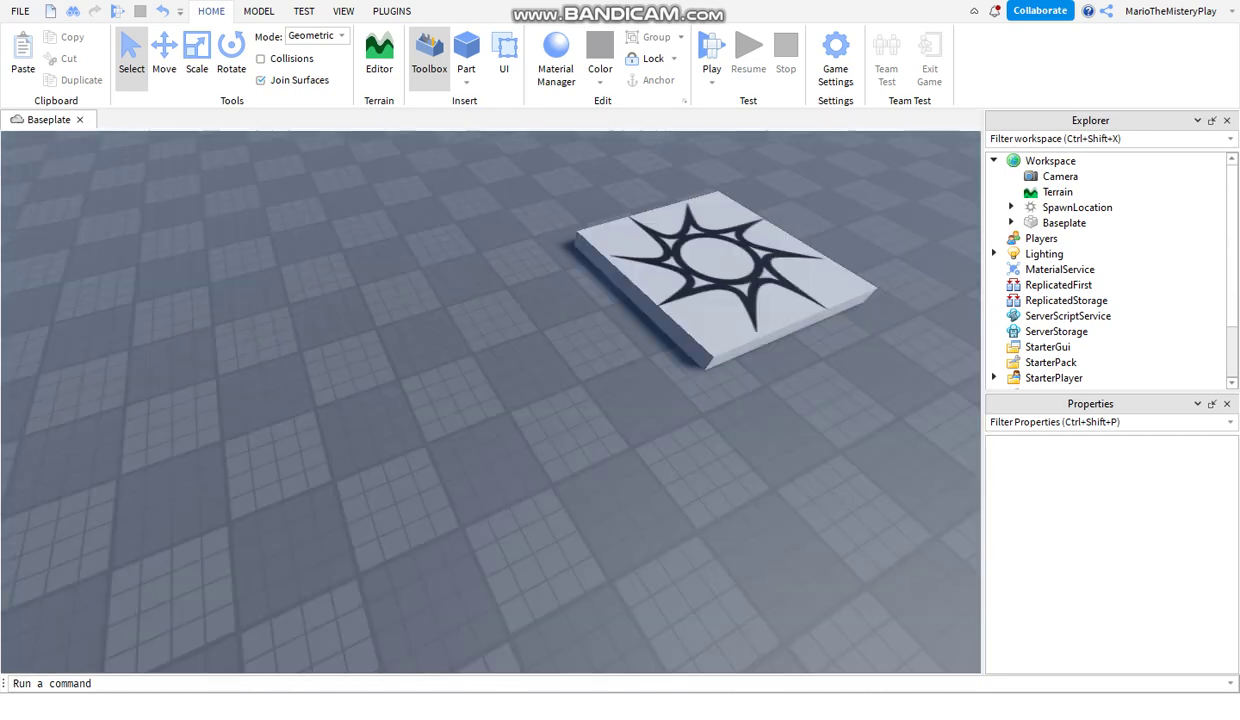
{"action": "key", "text": "s"}
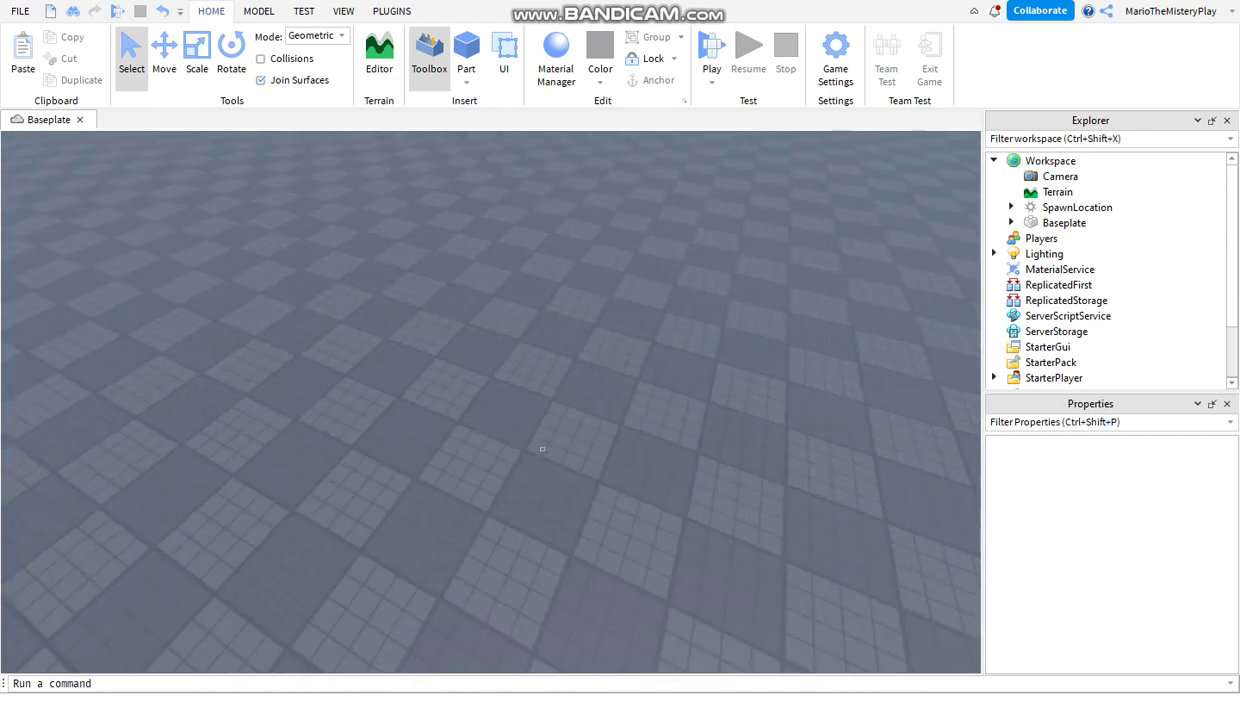
{"action": "key", "text": "w"}
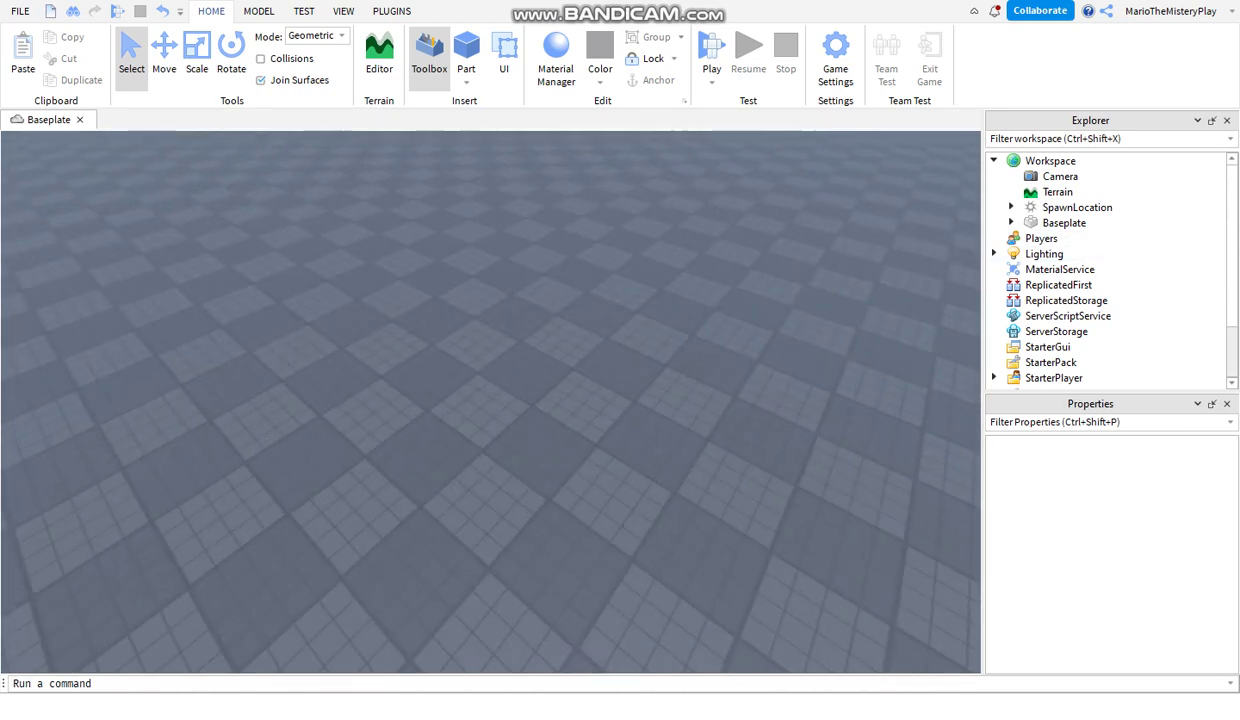
{"action": "right_click_drag", "start_coordinate": [560, 400], "coordinate": [520, 400]}
{"action": "left_click", "coordinate": [466, 48]}
{"action": "key", "text": "w"}
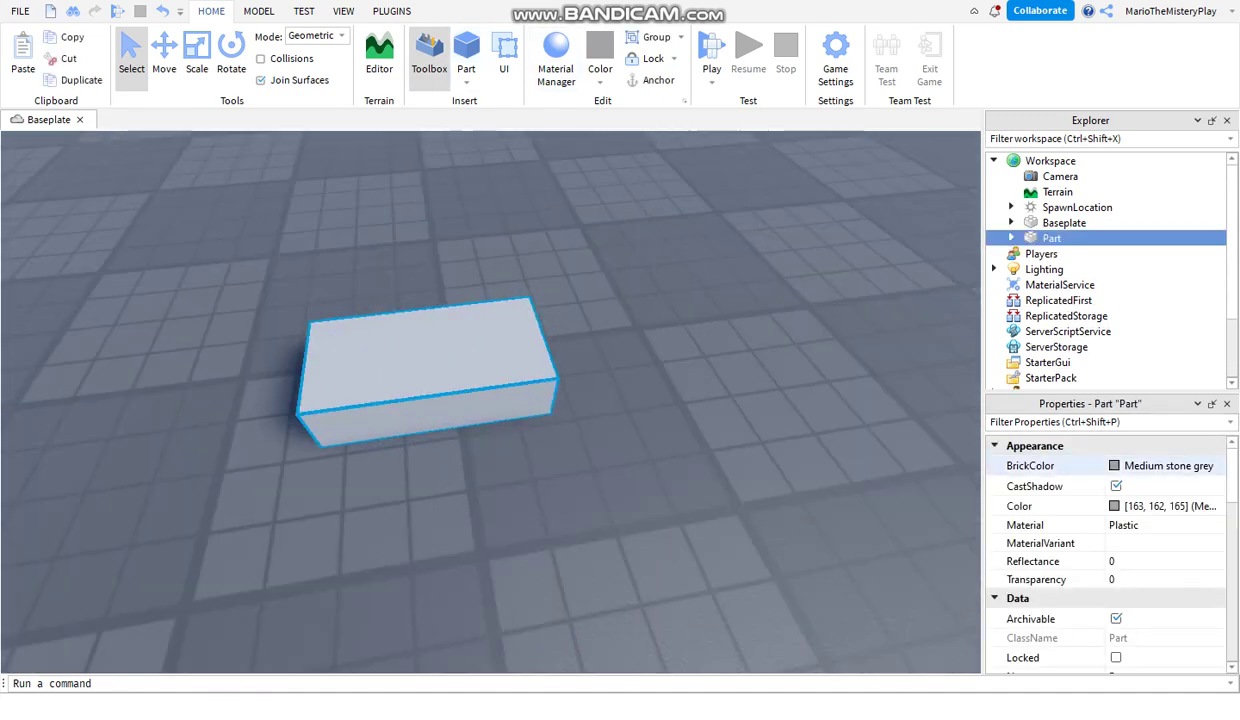
- Set the new part's BrickColor to Bright orange and its material to WoodPlanks
{"action": "left_click", "coordinate": [1166, 466]}
{"action": "left_click", "coordinate": [985, 597]}
{"action": "left_click", "coordinate": [1160, 525]}
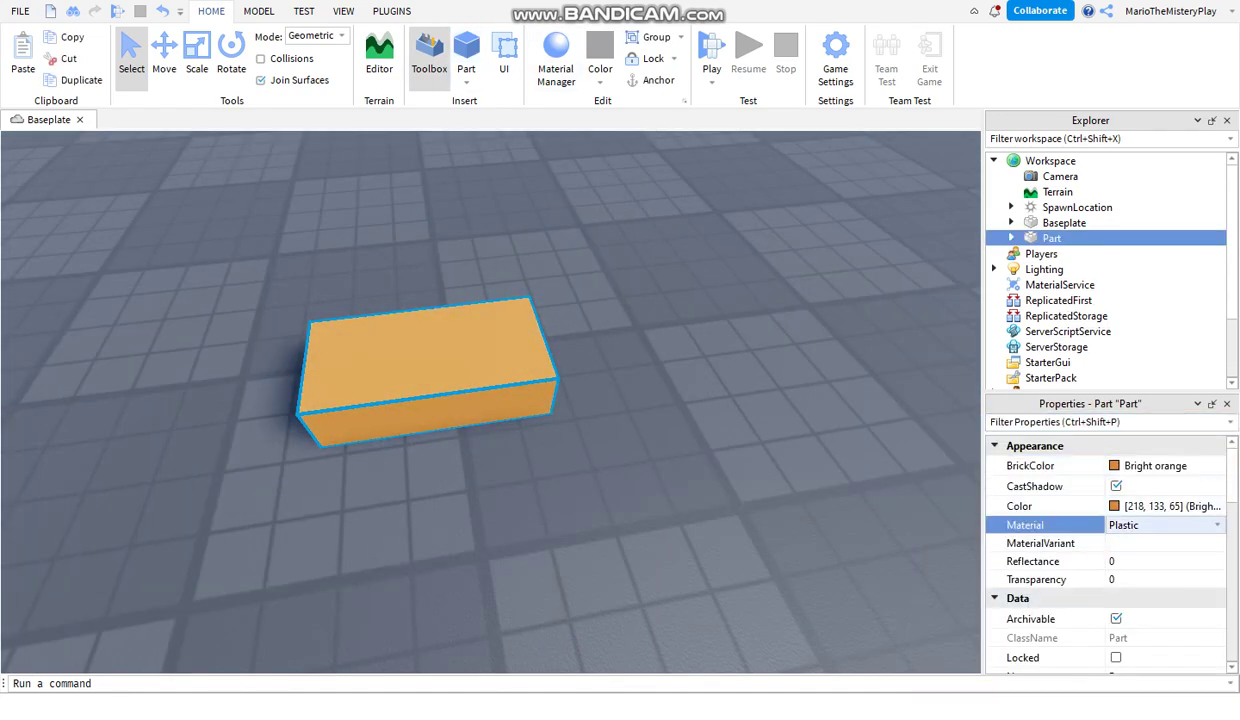
{"action": "left_click", "coordinate": [1160, 525]}
{"action": "scroll", "coordinate": [1150, 590], "scroll_direction": "down", "scroll_amount": 3}
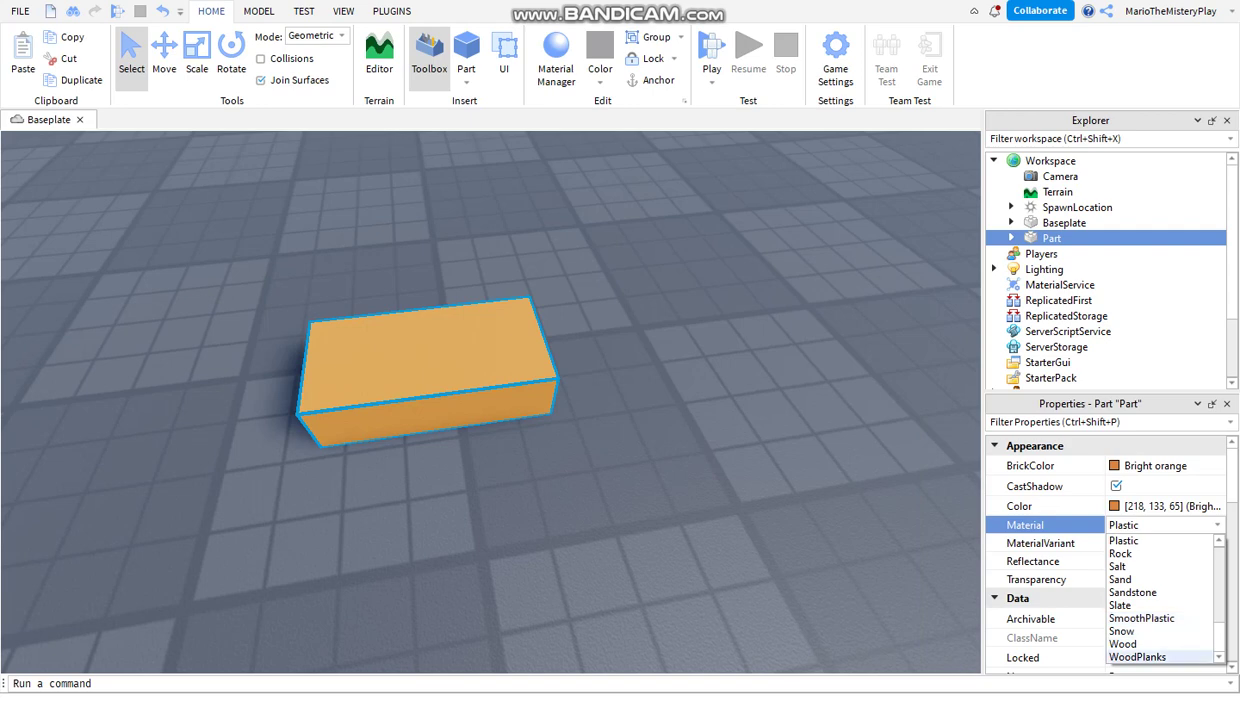
{"action": "left_click", "coordinate": [1137, 657]}
- Scale the orange part down into a long, narrow bar that forms the axe handle
{"action": "left_click", "coordinate": [197, 58]}
{"action": "left_click_drag", "start_coordinate": [424, 310], "coordinate": [430, 366]}
{"action": "scroll", "coordinate": [430, 366], "scroll_direction": "up", "scroll_amount": 3}
{"action": "right_click_drag", "start_coordinate": [430, 366], "coordinate": [370, 335]}
{"action": "left_click_drag", "start_coordinate": [360, 371], "coordinate": [376, 465]}
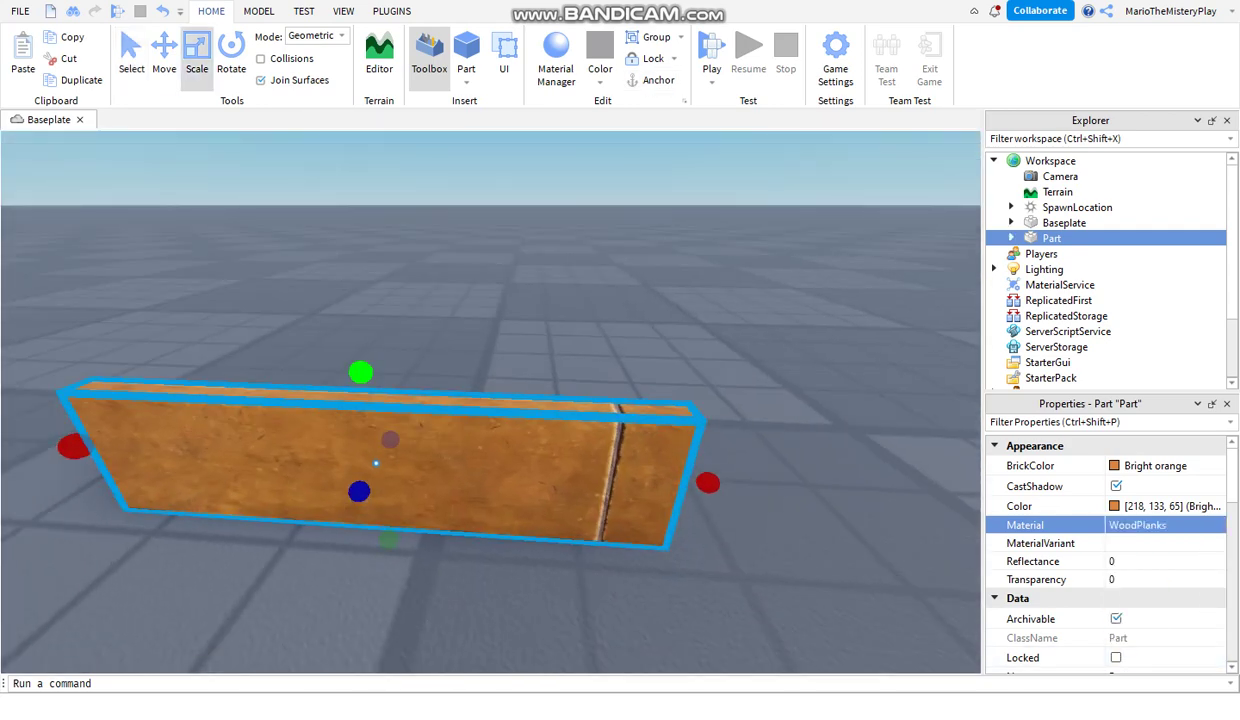
{"action": "right_click_drag", "start_coordinate": [376, 465], "coordinate": [350, 490]}
{"action": "left_click_drag", "start_coordinate": [429, 427], "coordinate": [434, 418]}
{"action": "right_click_drag", "start_coordinate": [434, 418], "coordinate": [470, 422]}
- Duplicate the handle and scale the copy into a wide, flat axe head at one end of it
{"action": "key", "text": "ctrl+d"}
{"action": "key", "text": "a"}
{"action": "left_click_drag", "start_coordinate": [671, 447], "coordinate": [257, 438]}
{"action": "left_click_drag", "start_coordinate": [367, 439], "coordinate": [352, 438]}
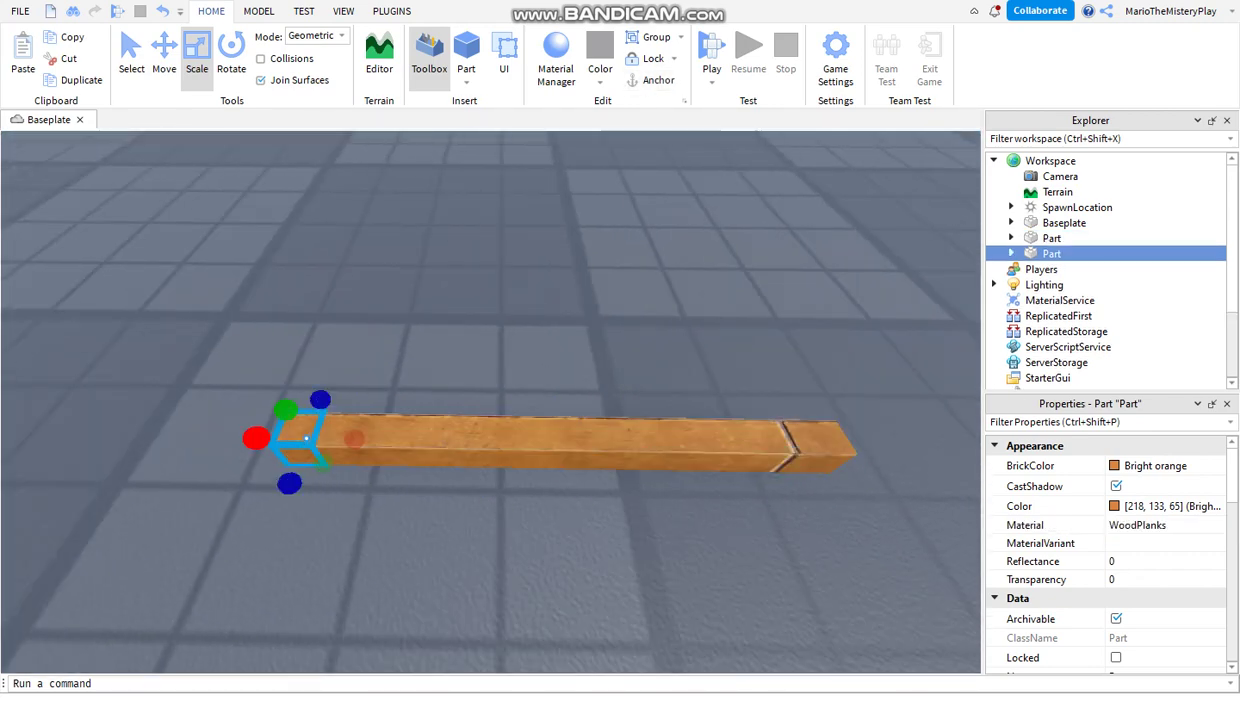
{"action": "left_click_drag", "start_coordinate": [257, 438], "coordinate": [47, 434]}
{"action": "right_click_drag", "start_coordinate": [120, 440], "coordinate": [40, 442]}
{"action": "right_click_drag", "start_coordinate": [500, 400], "coordinate": [700, 396]}
{"action": "left_click", "coordinate": [595, 394]}
{"action": "left_click", "coordinate": [440, 400]}
{"action": "left_click_drag", "start_coordinate": [544, 472], "coordinate": [697, 422]}
- Duplicate the axe head and scale the copy into a thin, slightly shorter strip along the head's outer edge
{"action": "key", "text": "ctrl+d"}
{"action": "left_click_drag", "start_coordinate": [387, 533], "coordinate": [625, 449]}
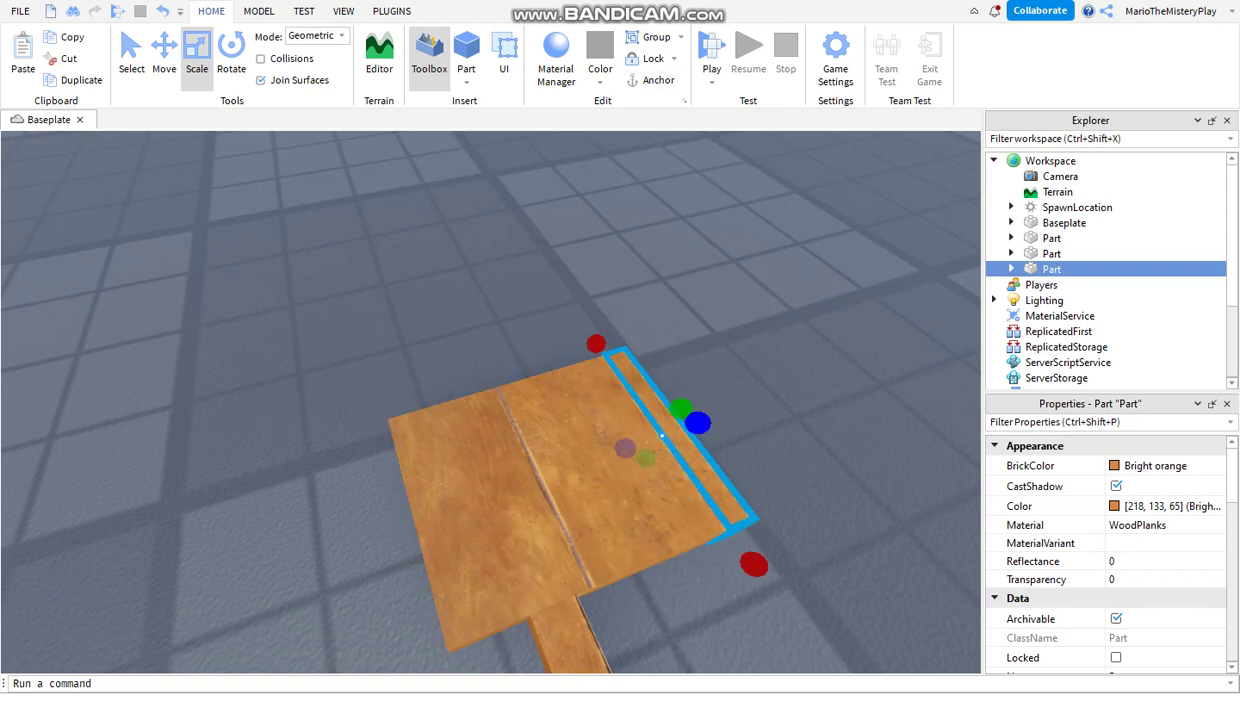
{"action": "left_click_drag", "start_coordinate": [697, 423], "coordinate": [687, 427]}
{"action": "left_click_drag", "start_coordinate": [748, 567], "coordinate": [737, 552], "text": "ctrl"}
- Duplicate the edge strip twice, making each copy shorter and extending it outward to build a stepped blade
{"action": "key", "text": "ctrl+d"}
{"action": "left_click_drag", "start_coordinate": [687, 427], "coordinate": [698, 423]}
{"action": "left_click_drag", "start_coordinate": [742, 549], "coordinate": [735, 537], "text": "ctrl"}
{"action": "mouse_move", "coordinate": [625, 448]}
{"action": "left_mouse_down"}
{"action": "mouse_move", "coordinate": [709, 419]}
{"action": "mouse_move", "coordinate": [636, 444]}
{"action": "mouse_move", "coordinate": [647, 440]}
{"action": "left_mouse_up"}
{"action": "key", "text": "ctrl+d"}
{"action": "left_click_drag", "start_coordinate": [748, 528], "coordinate": [741, 514], "text": "ctrl"}
{"action": "right_click_drag", "start_coordinate": [690, 495], "coordinate": [625, 495]}
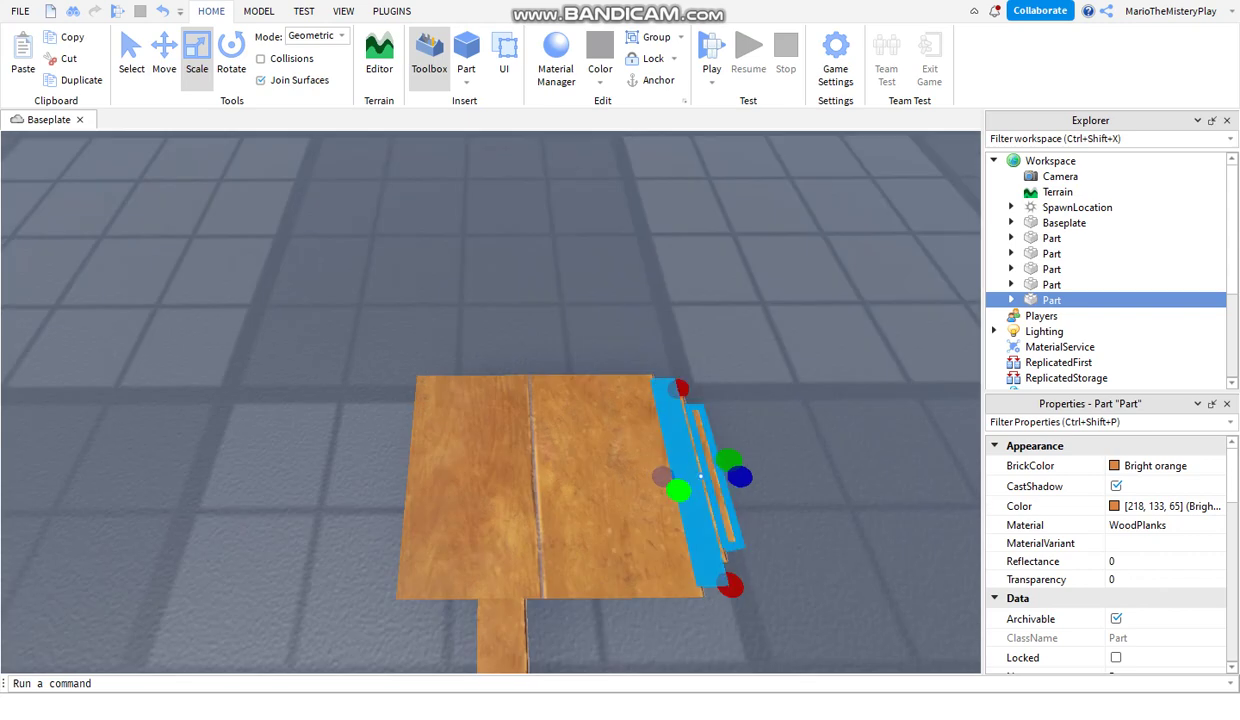
- Duplicate the innermost blade strip and move the copy to the opposite side of the axe head
{"action": "left_click", "coordinate": [674, 477]}
{"action": "left_click", "coordinate": [164, 55]}
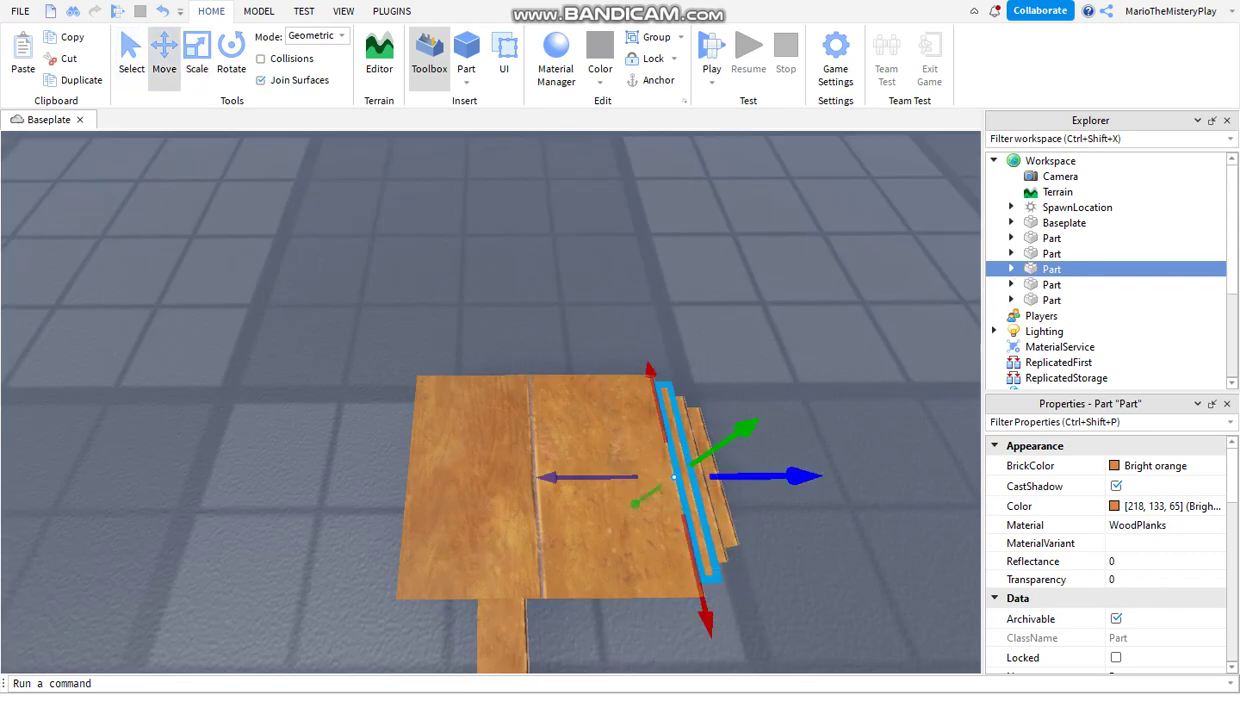
{"action": "key", "text": "ctrl+d"}
{"action": "left_click_drag", "start_coordinate": [795, 477], "coordinate": [530, 477]}
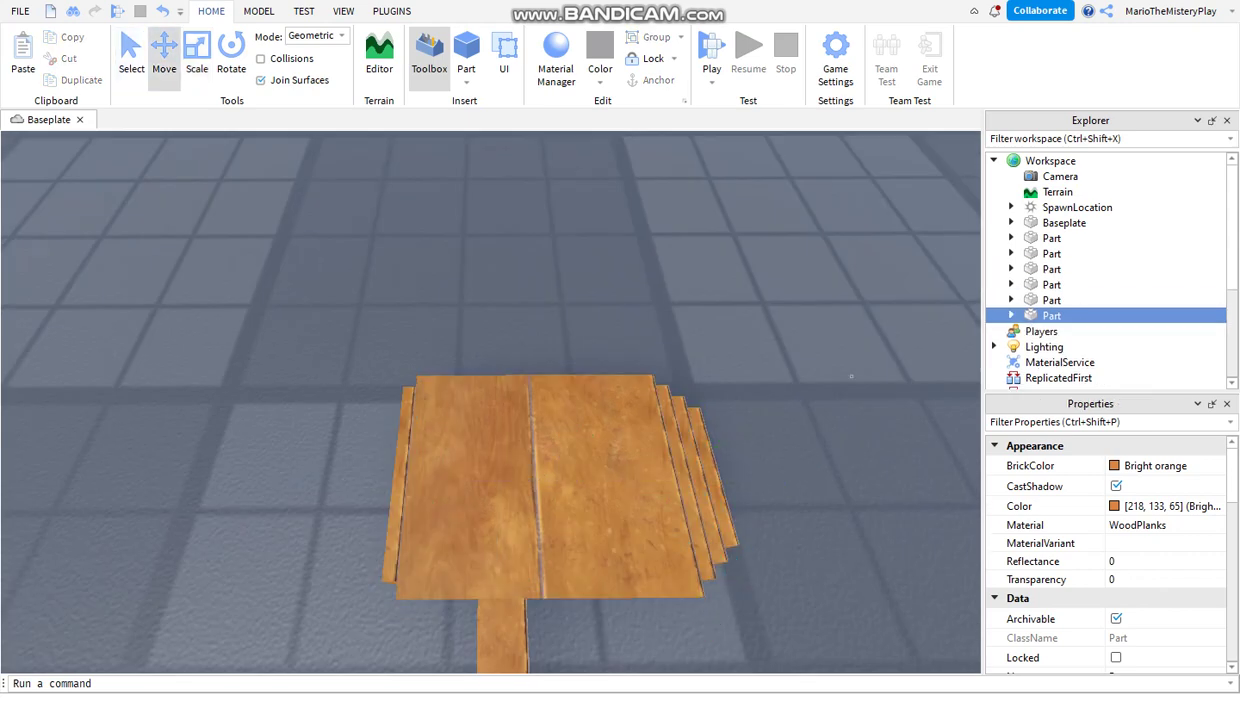
{"action": "left_click", "coordinate": [600, 320]}
- Select the axe handle and widen it slightly
{"action": "scroll", "coordinate": [600, 320], "scroll_direction": "down", "scroll_amount": 5}
{"action": "right_click_drag", "start_coordinate": [600, 320], "coordinate": [645, 330]}
{"action": "scroll", "coordinate": [600, 330], "scroll_direction": "up", "scroll_amount": 2}
{"action": "left_click", "coordinate": [488, 490]}
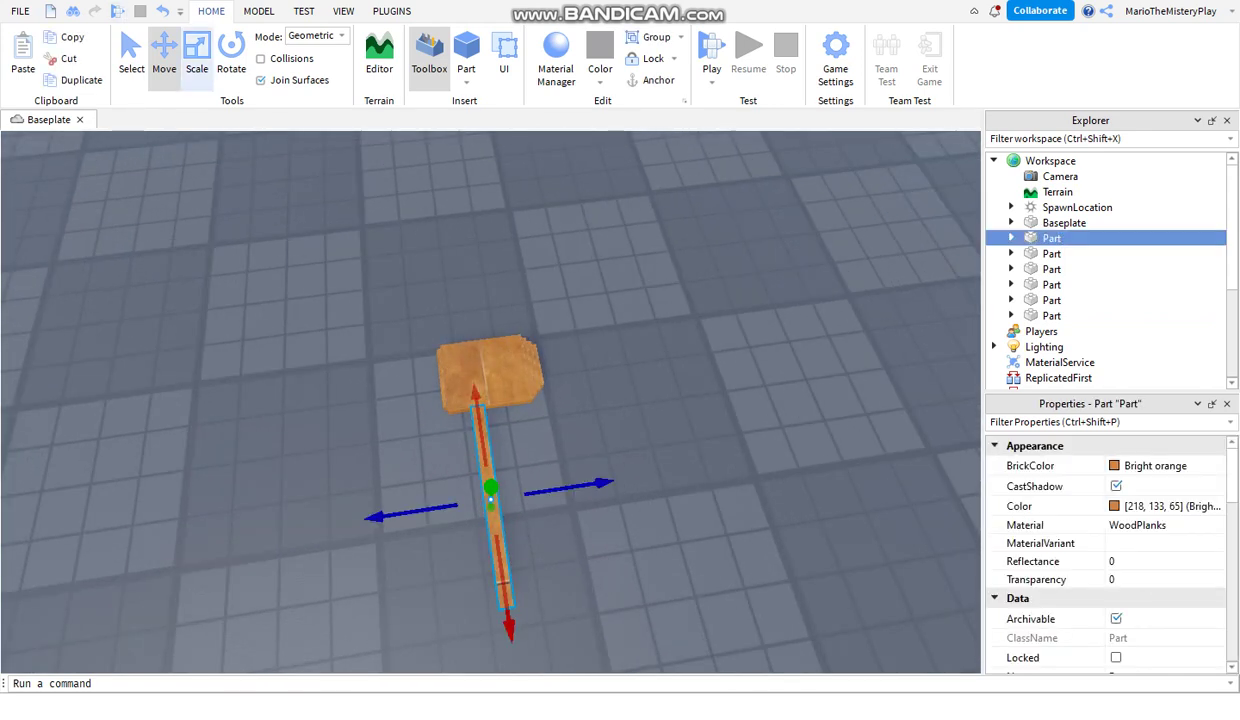
{"action": "left_click", "coordinate": [197, 55]}
{"action": "left_click_drag", "start_coordinate": [526, 494], "coordinate": [532, 493]}
- Select all six axe parts together and toggle their anchoring on
{"action": "left_click_drag", "start_coordinate": [610, 257], "coordinate": [367, 554]}
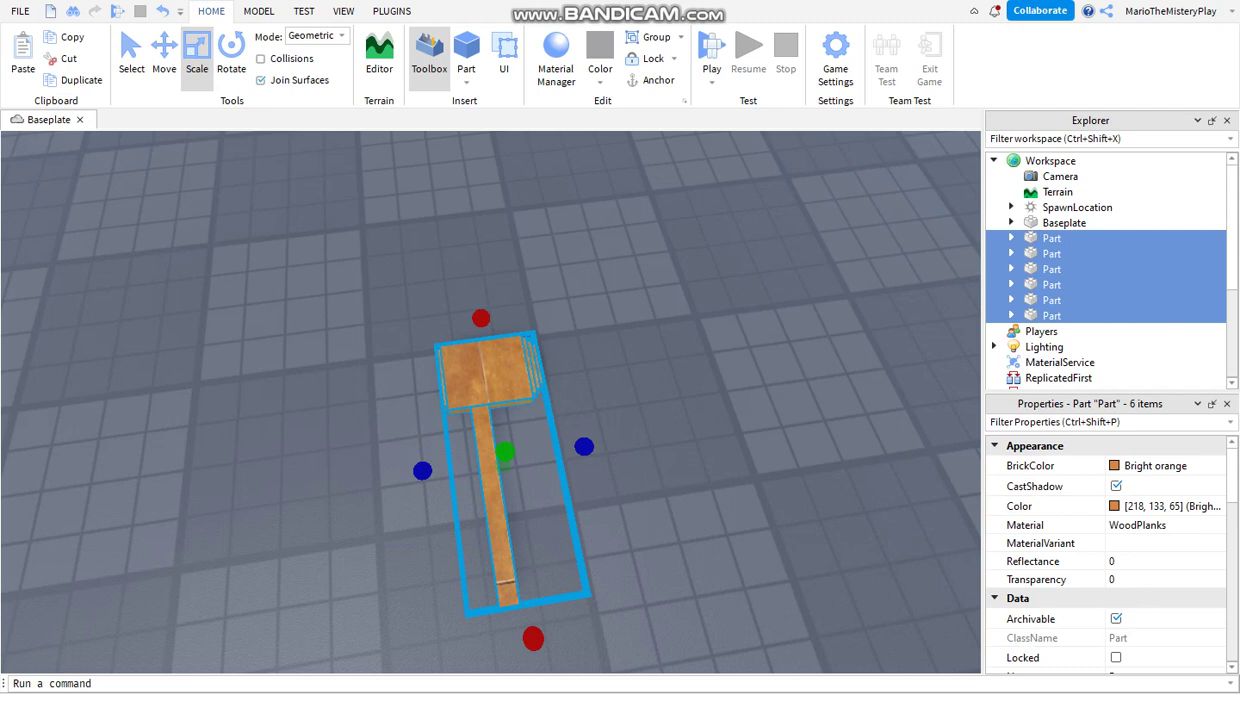
{"action": "left_click_drag", "start_coordinate": [673, 235], "coordinate": [367, 598]}
{"action": "right_click_drag", "start_coordinate": [485, 375], "coordinate": [392, 388]}
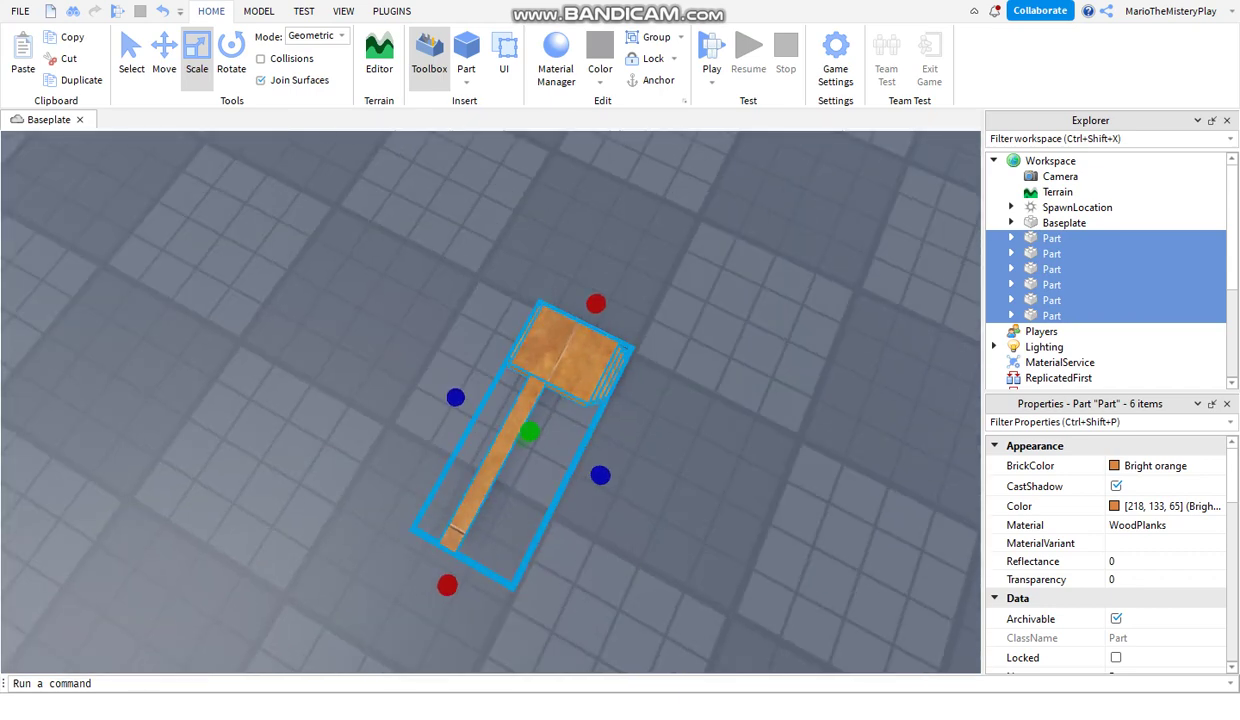
{"action": "right_click_drag", "start_coordinate": [490, 400], "coordinate": [610, 445]}
{"action": "key", "text": "w"}
{"action": "key", "text": "w"}
{"action": "key", "text": "s"}
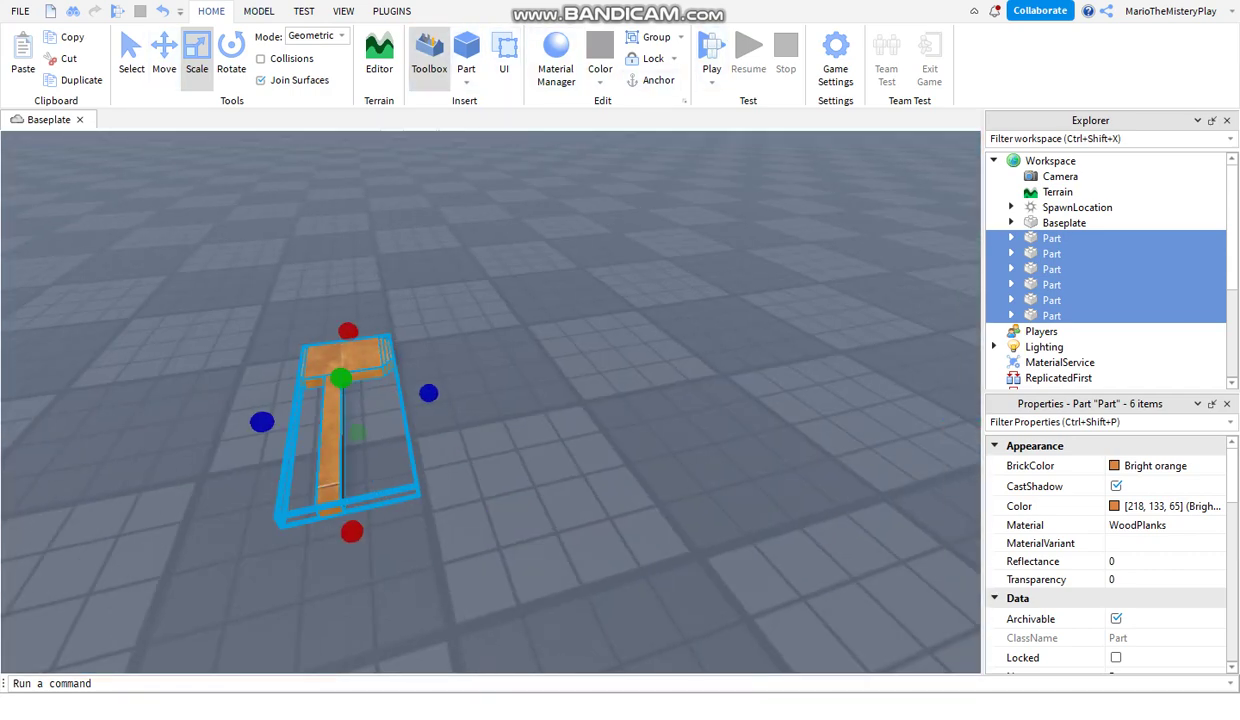
{"action": "left_click", "coordinate": [655, 82]}
{"action": "left_click", "coordinate": [655, 82]}
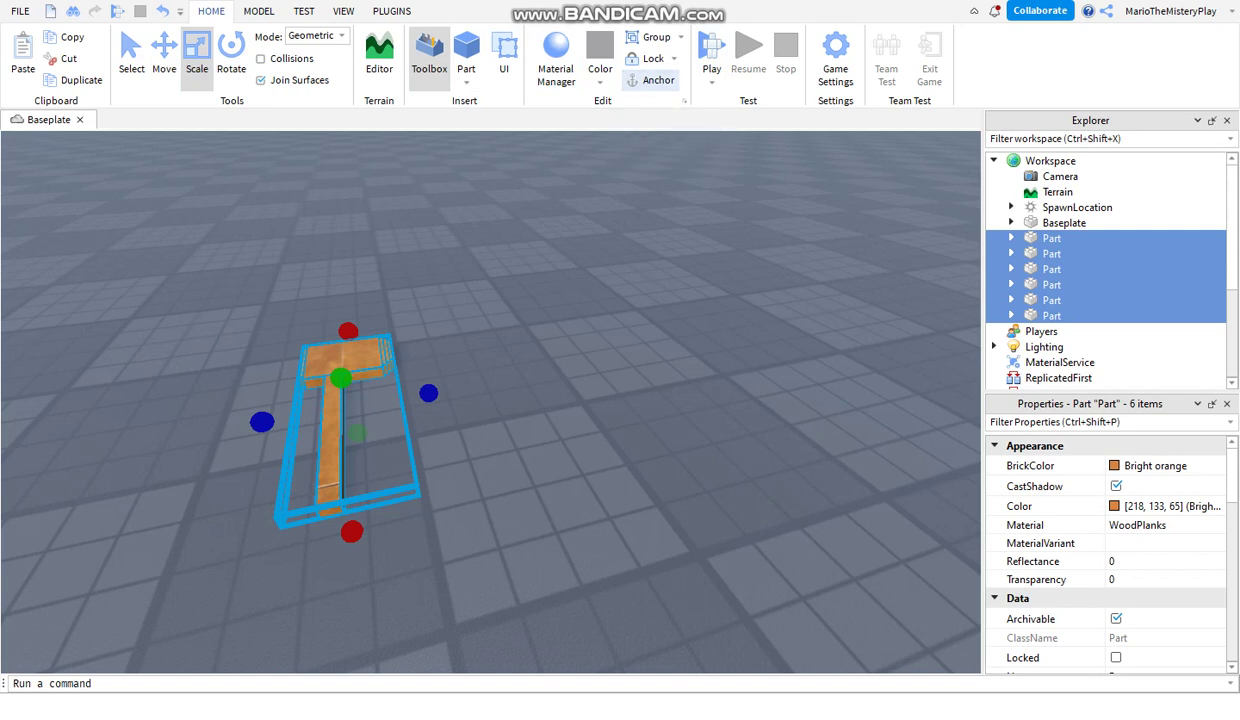
{"action": "left_click", "coordinate": [655, 82]}
{"action": "left_click", "coordinate": [655, 82]}
{"action": "left_click", "coordinate": [655, 82]}
{"action": "left_click", "coordinate": [655, 82]}
{"action": "left_click", "coordinate": [655, 81]}
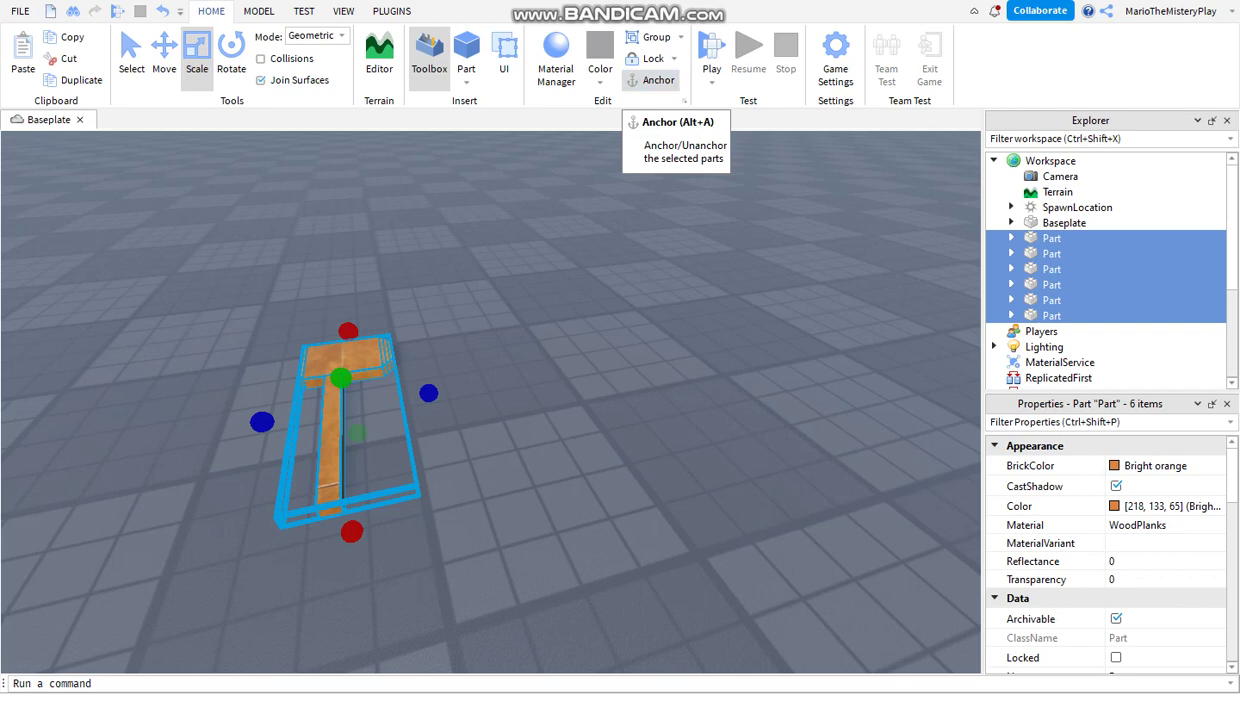
- Select everything in the workspace and undo the recent anchoring changes
{"action": "key", "text": "ctrl+a"}
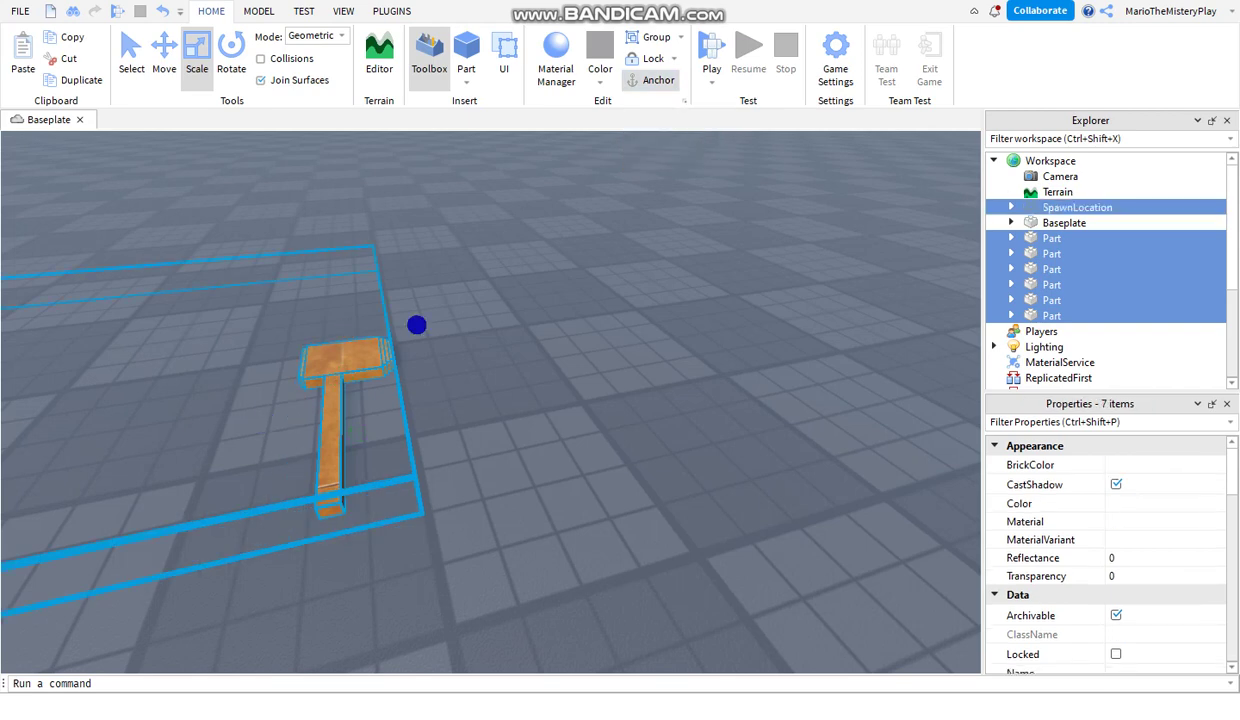
{"action": "key", "text": "f"}
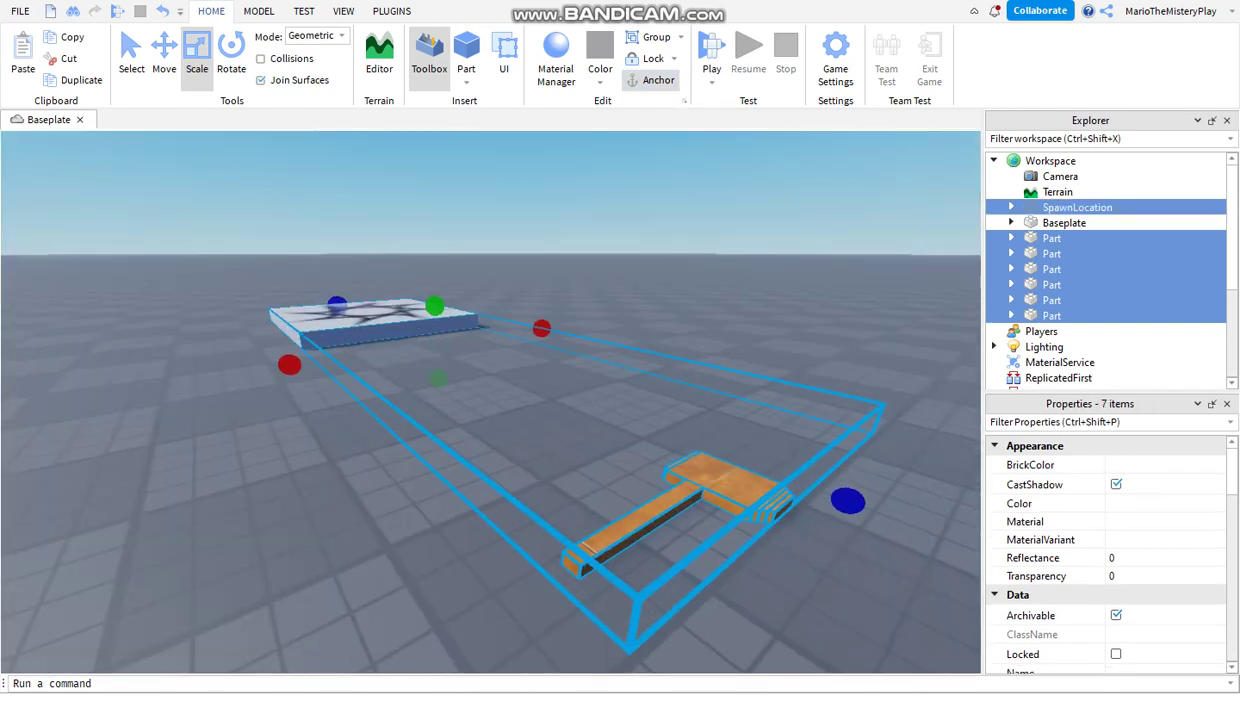
{"action": "left_click", "coordinate": [162, 11]}
{"action": "left_click", "coordinate": [162, 11]}
{"action": "left_click", "coordinate": [162, 11]}
{"action": "left_click", "coordinate": [162, 11]}
{"action": "key", "text": "ctrl+a"}
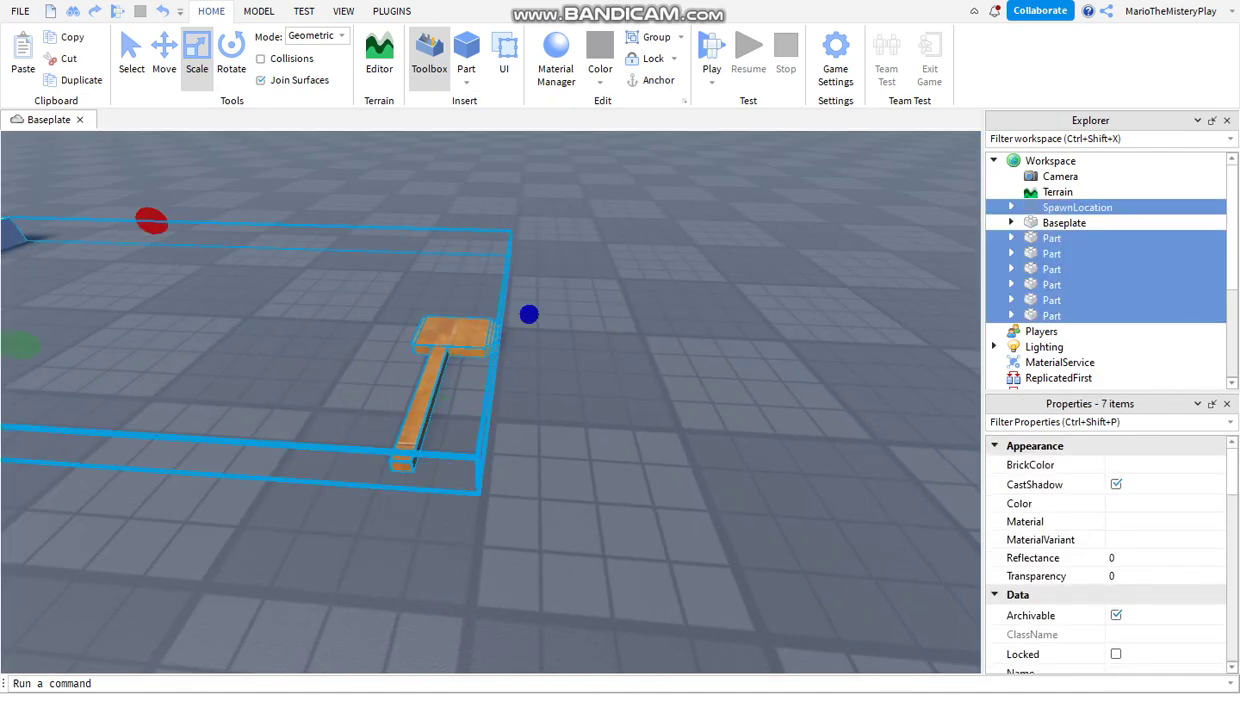
{"action": "right_click_drag", "start_coordinate": [740, 300], "coordinate": [612, 288]}
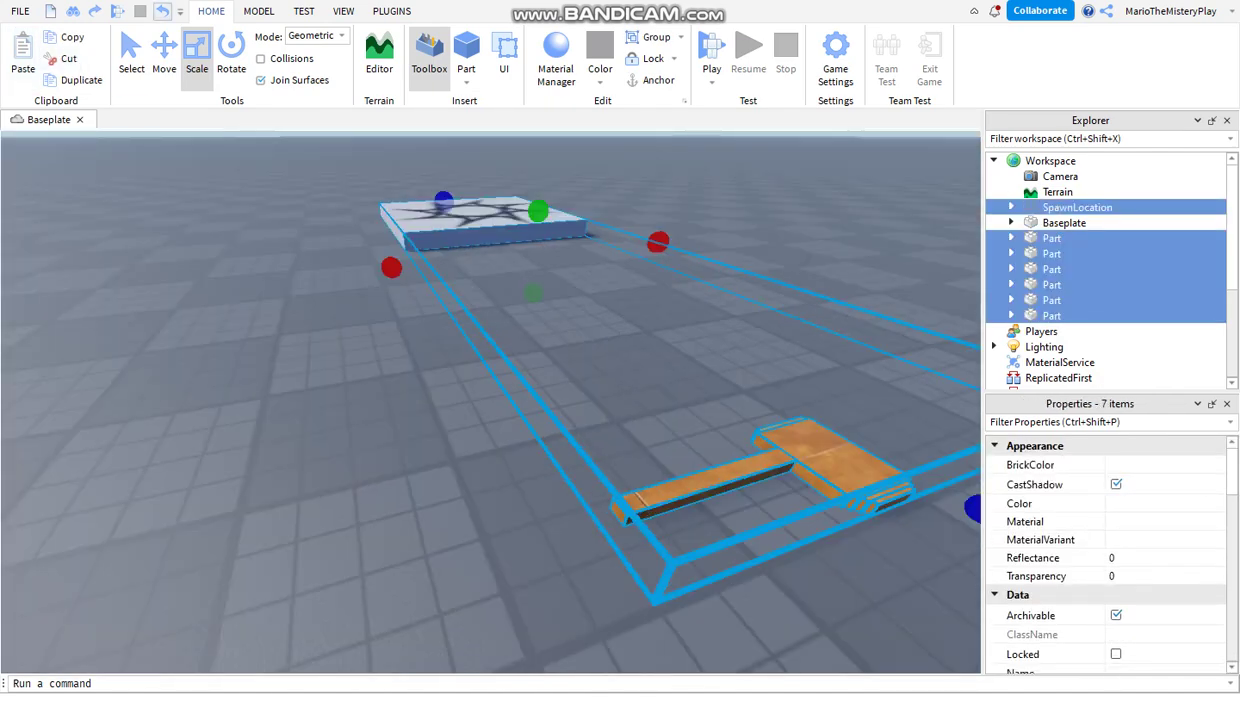
{"action": "left_click", "coordinate": [160, 11]}
- Select only the six axe parts, without the spawn location, and anchor them
{"action": "left_click", "coordinate": [726, 312]}
{"action": "right_click_drag", "start_coordinate": [726, 312], "coordinate": [736, 334]}
{"action": "scroll", "coordinate": [736, 334], "scroll_direction": "down", "scroll_amount": 3}
{"action": "left_click_drag", "start_coordinate": [736, 334], "coordinate": [433, 548]}
{"action": "key", "text": "ctrl+a"}
{"action": "left_click_drag", "start_coordinate": [268, 540], "coordinate": [708, 309]}
{"action": "left_click", "coordinate": [652, 80]}
{"action": "left_click", "coordinate": [600, 250]}
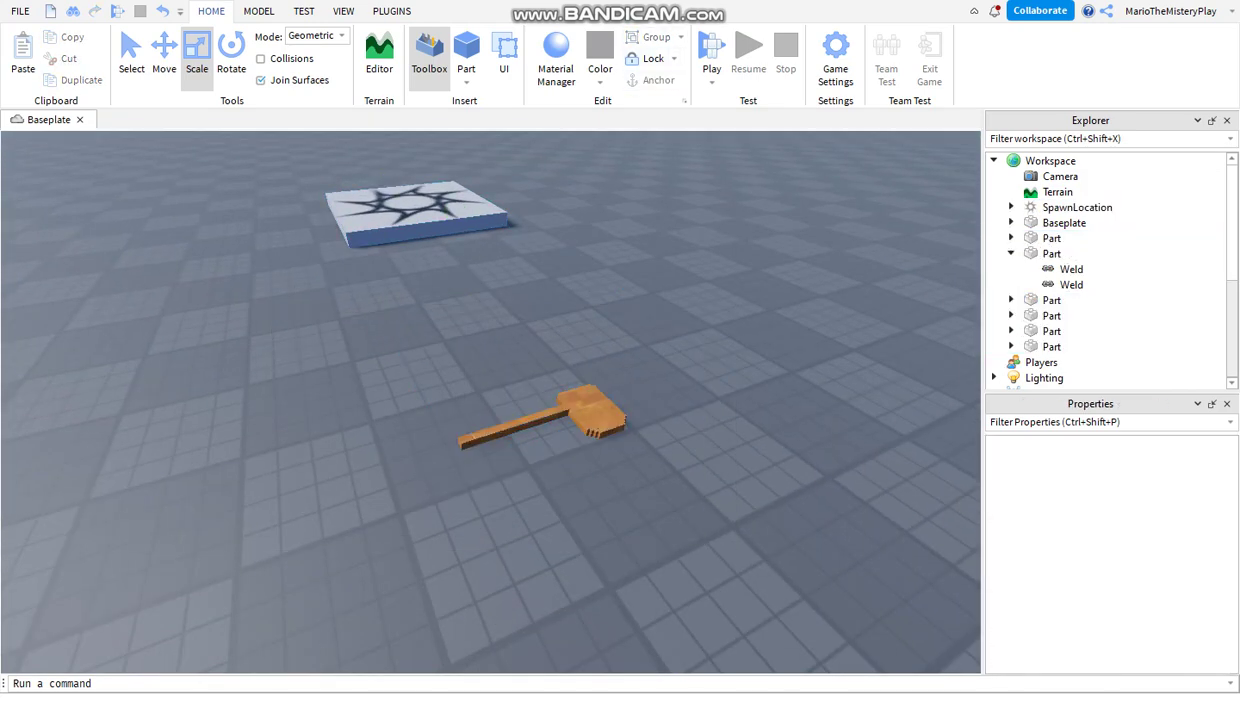
- Union the six axe parts into one solid and move it a short distance across the baseplate
{"action": "left_click", "coordinate": [259, 11]}
{"action": "left_click_drag", "start_coordinate": [607, 304], "coordinate": [445, 561]}
{"action": "right_click_drag", "start_coordinate": [443, 561], "coordinate": [445, 575]}
{"action": "left_click_drag", "start_coordinate": [445, 561], "coordinate": [395, 560]}
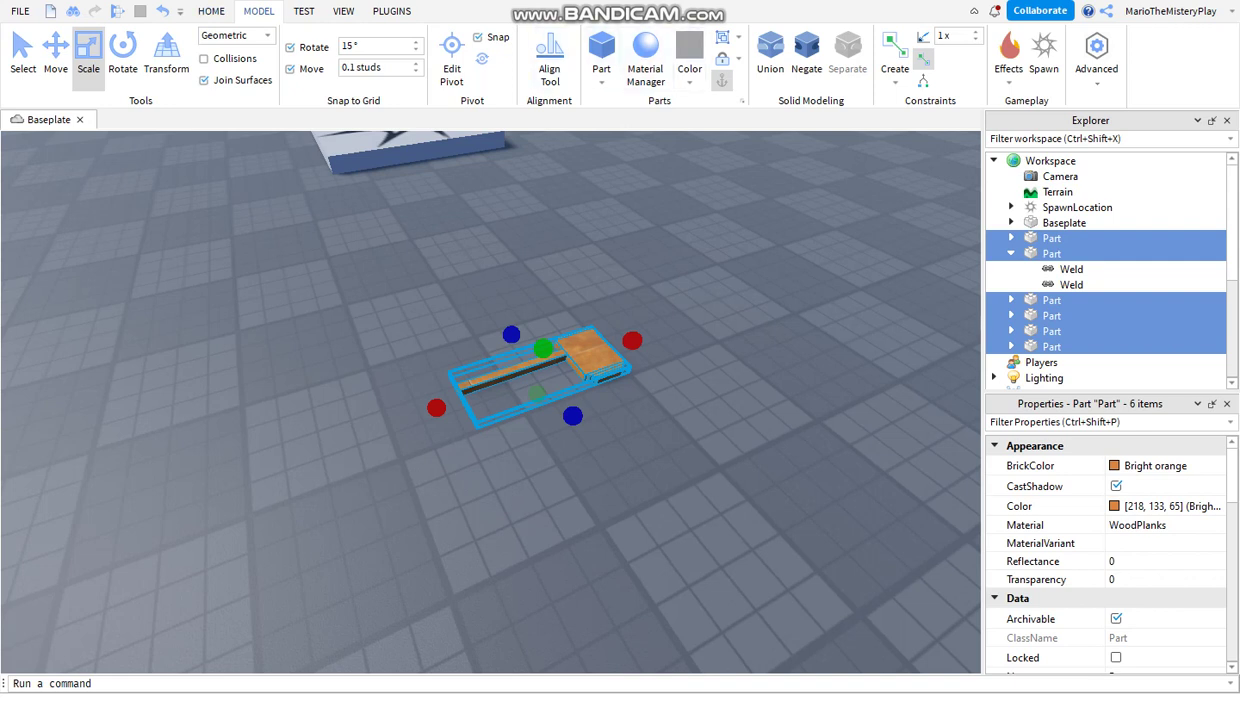
{"action": "left_click", "coordinate": [770, 55]}
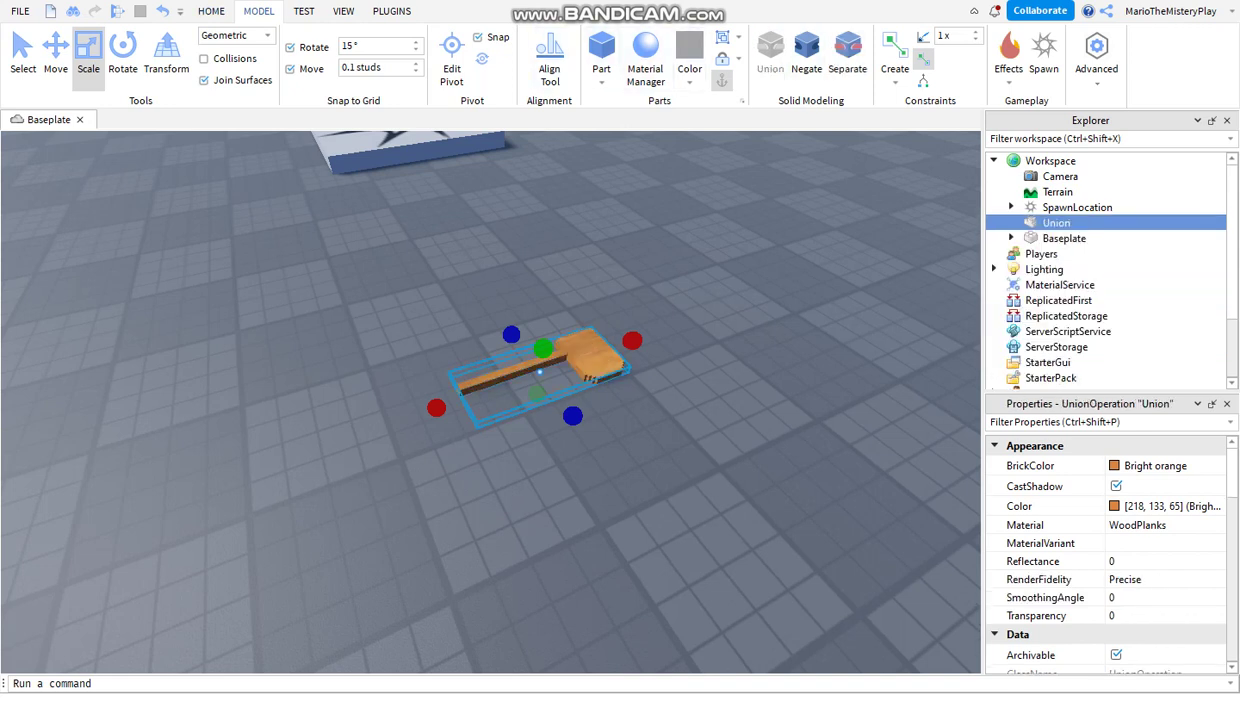
{"action": "left_click", "coordinate": [680, 265]}
{"action": "left_click_drag", "start_coordinate": [596, 353], "coordinate": [675, 327]}
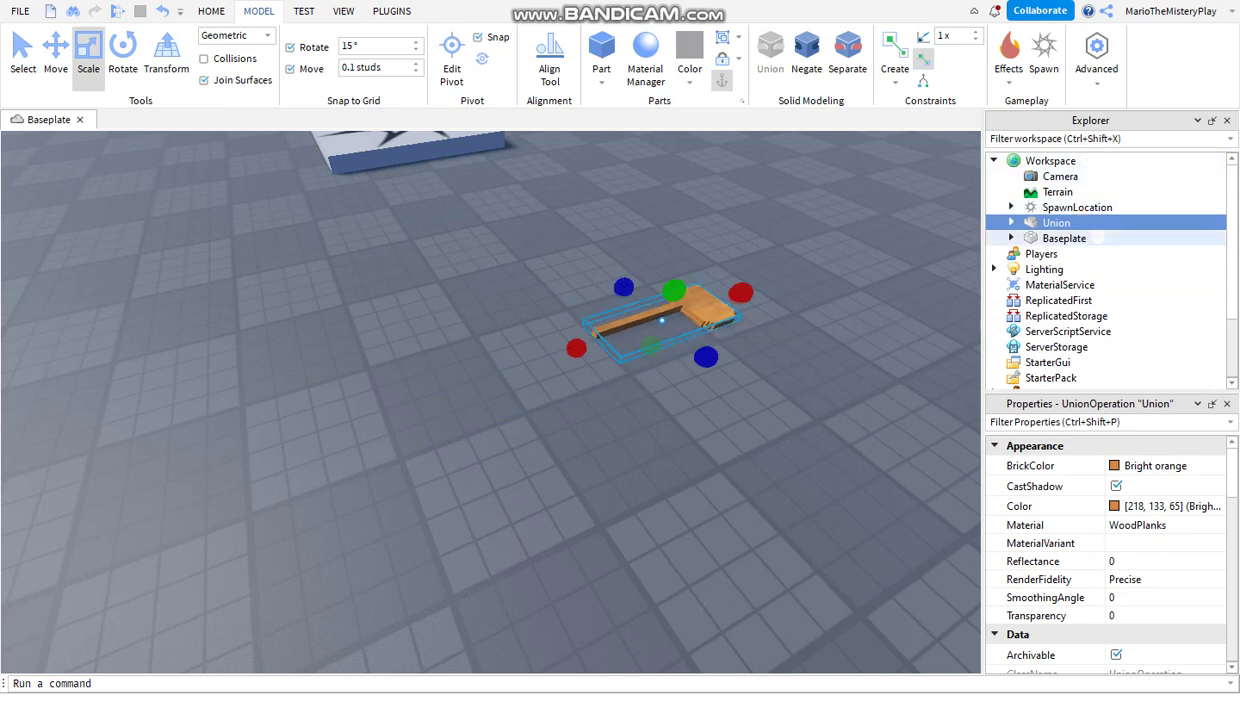
- Rename the union object to axe
{"action": "left_click", "coordinate": [1057, 223]}
{"action": "type", "text": "axee"}
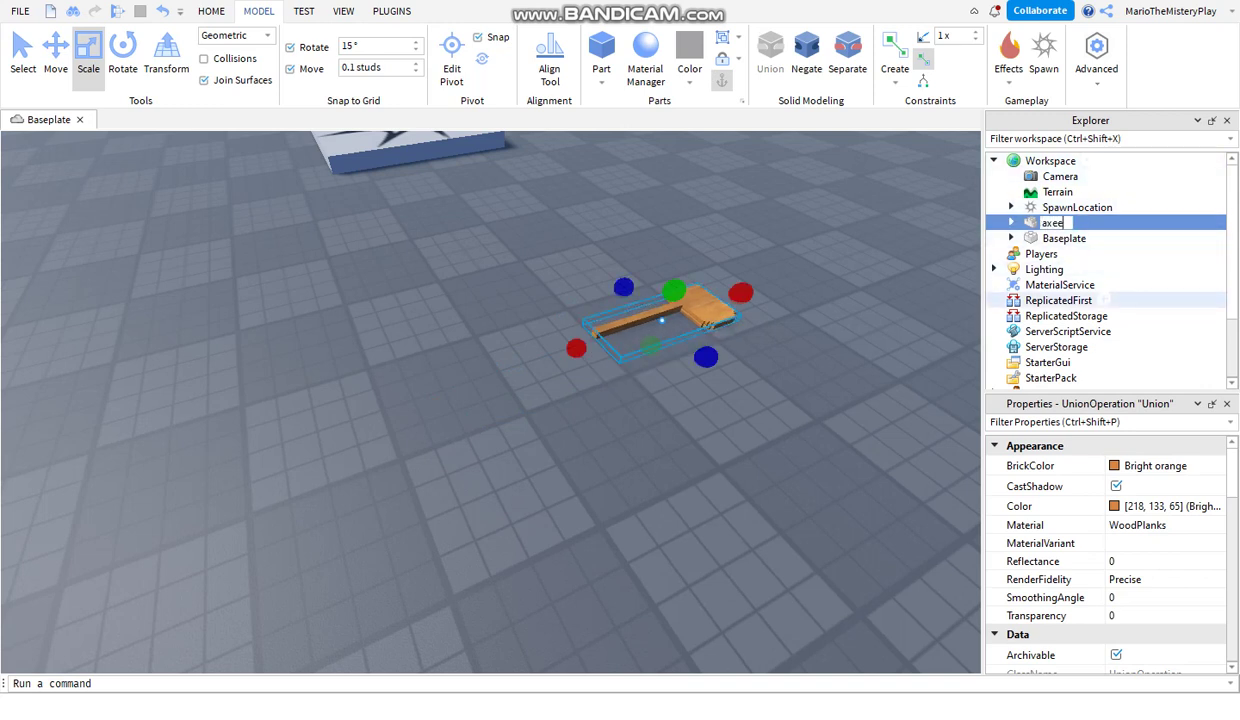
{"action": "key", "text": "Return"}
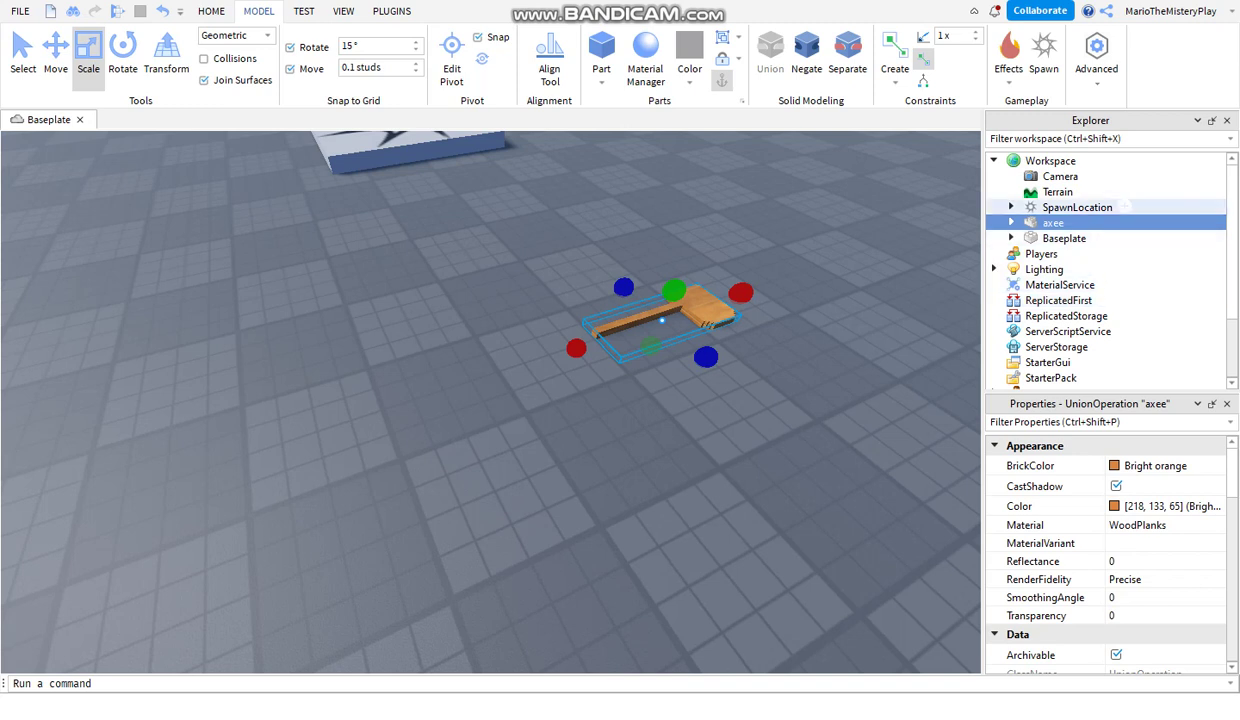
{"action": "double_click", "coordinate": [1066, 222]}
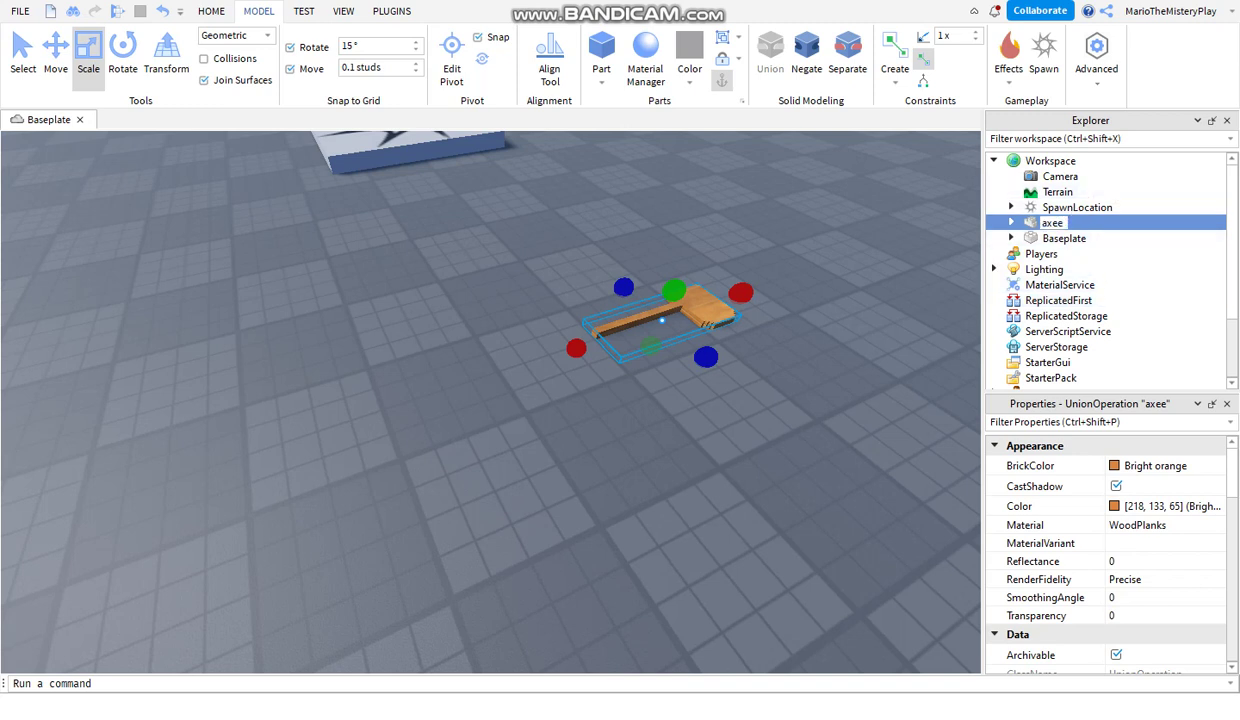
{"action": "key", "text": "Return"}
- Add a Script to the axe and replace its default code with local box = workspace.boxes
{"action": "left_click", "coordinate": [1070, 222]}
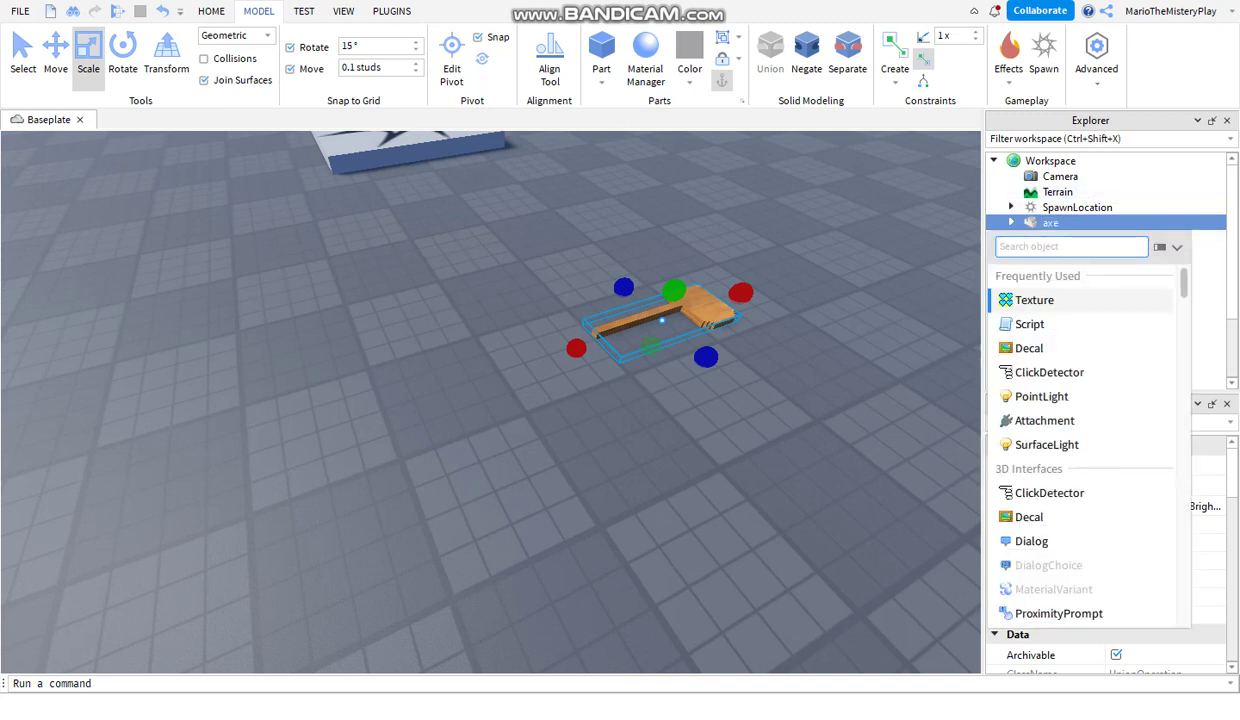
{"action": "left_click", "coordinate": [1040, 315]}
{"action": "key", "text": "ctrl+a"}
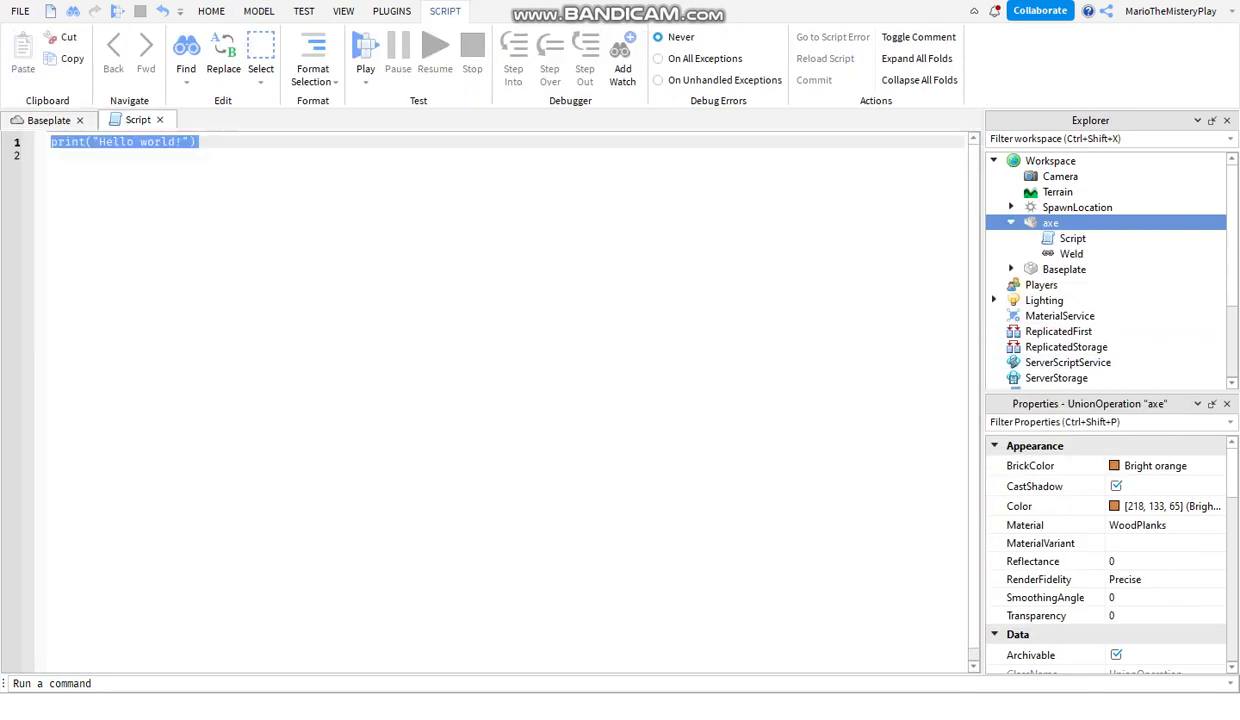
{"action": "type", "text": "local "}
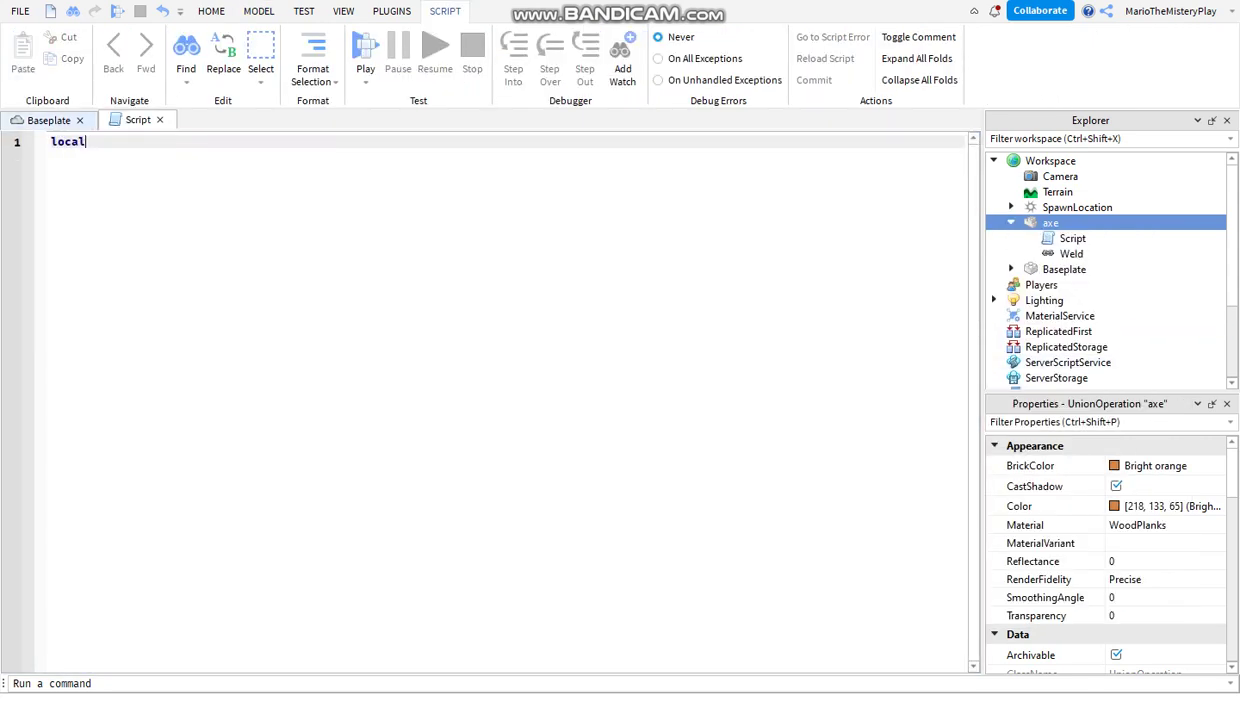
{"action": "type", "text": "box = workspace.boxes"}
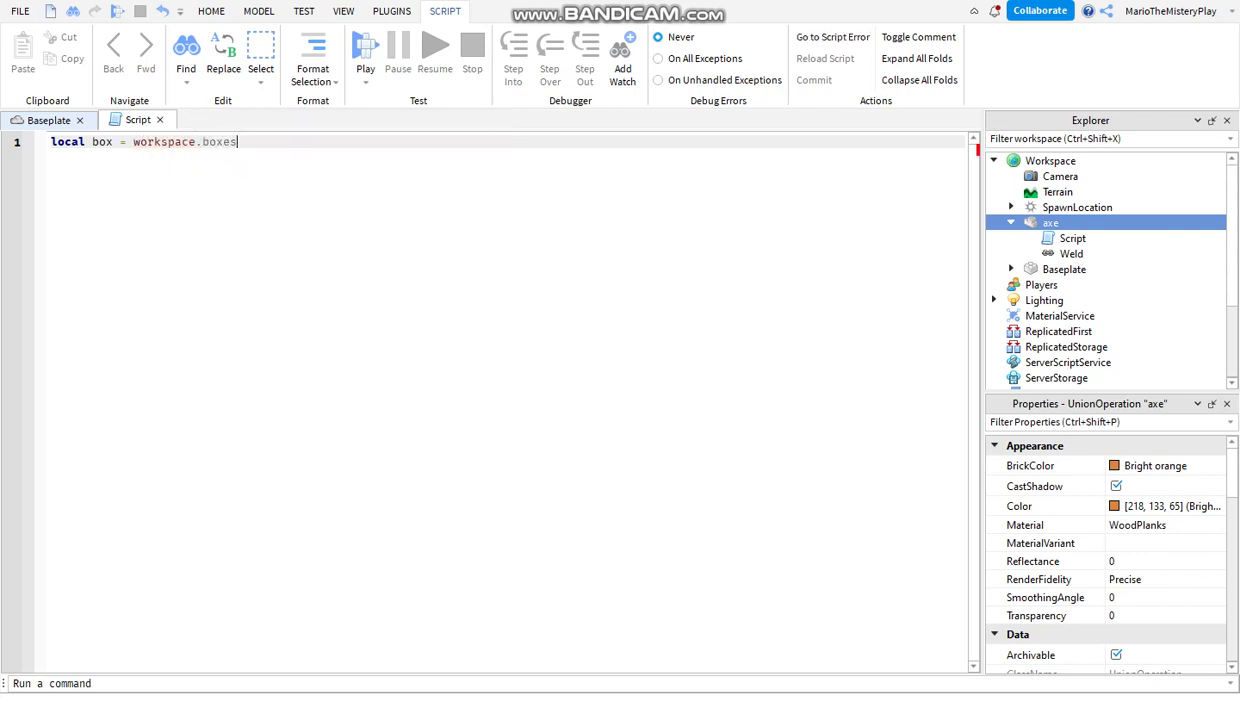
- Start a second script line with local prox = workspace.axe.pro
{"action": "key", "text": "Return"}
{"action": "type", "text": "loca"}
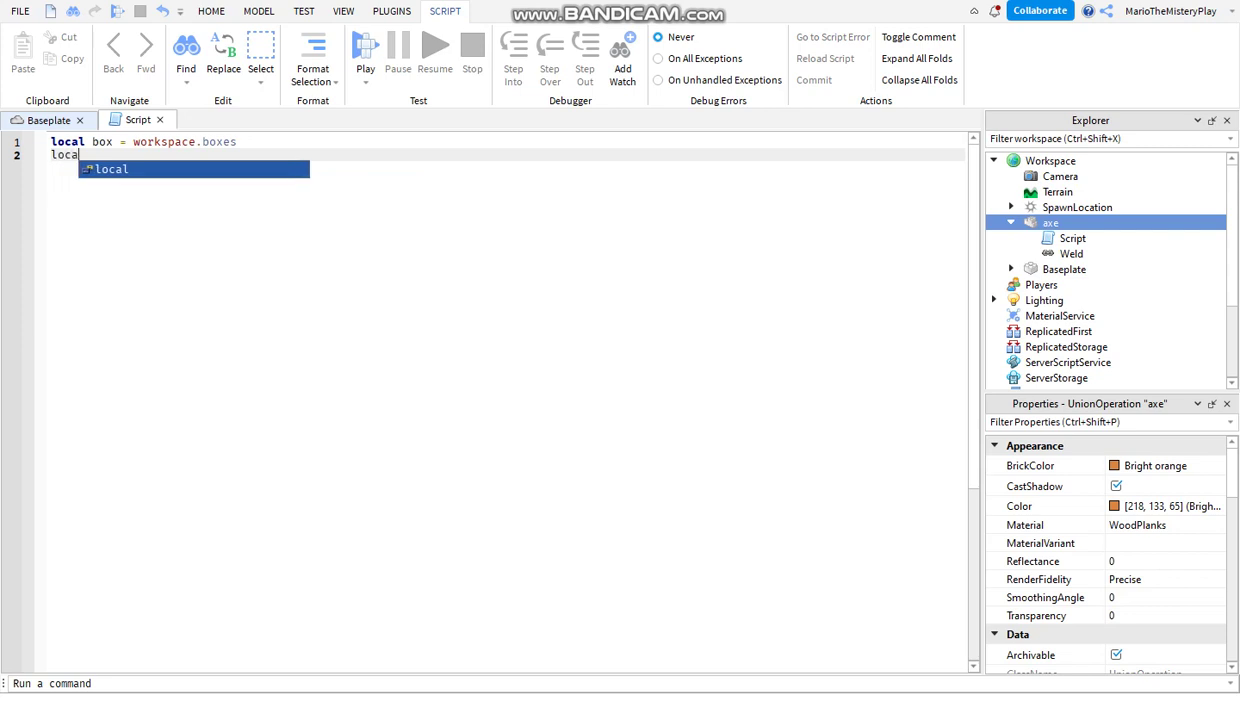
{"action": "type", "text": "l"}
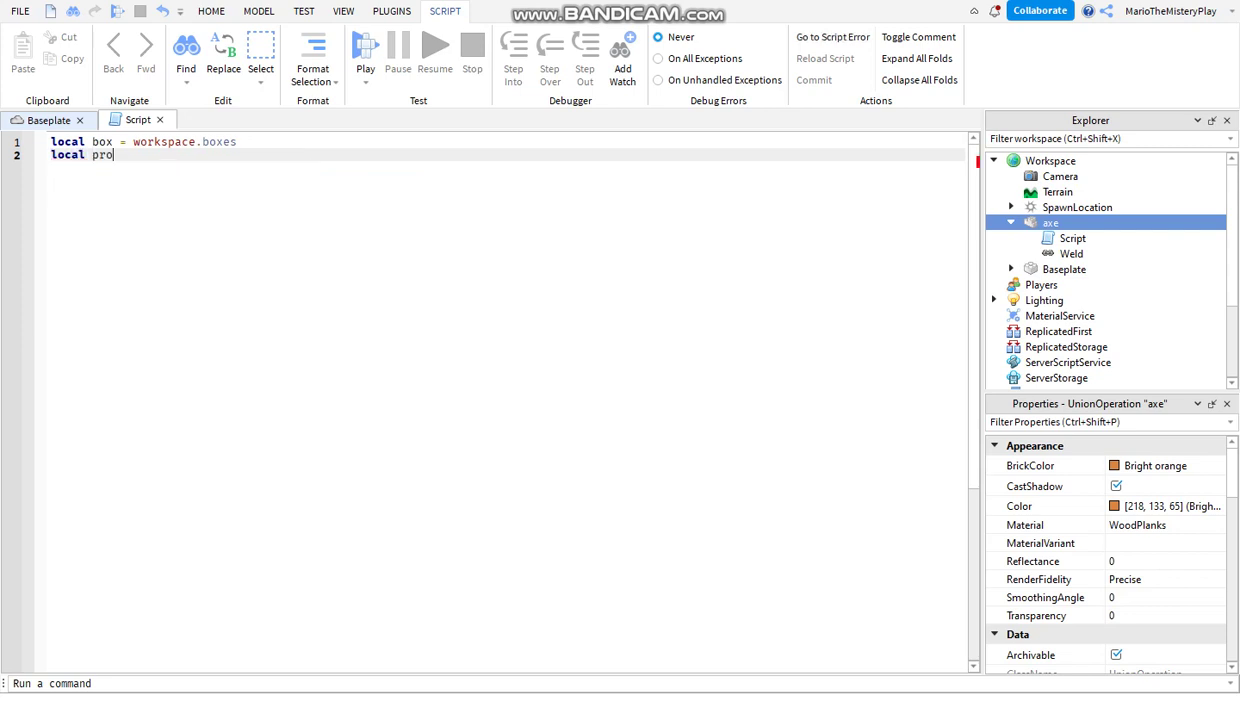
{"action": "type", "text": " prox = workspace.p"}
{"action": "key", "text": "BackSpace"}
{"action": "key", "text": "BackSpace"}
{"action": "type", "text": "xe.p"}
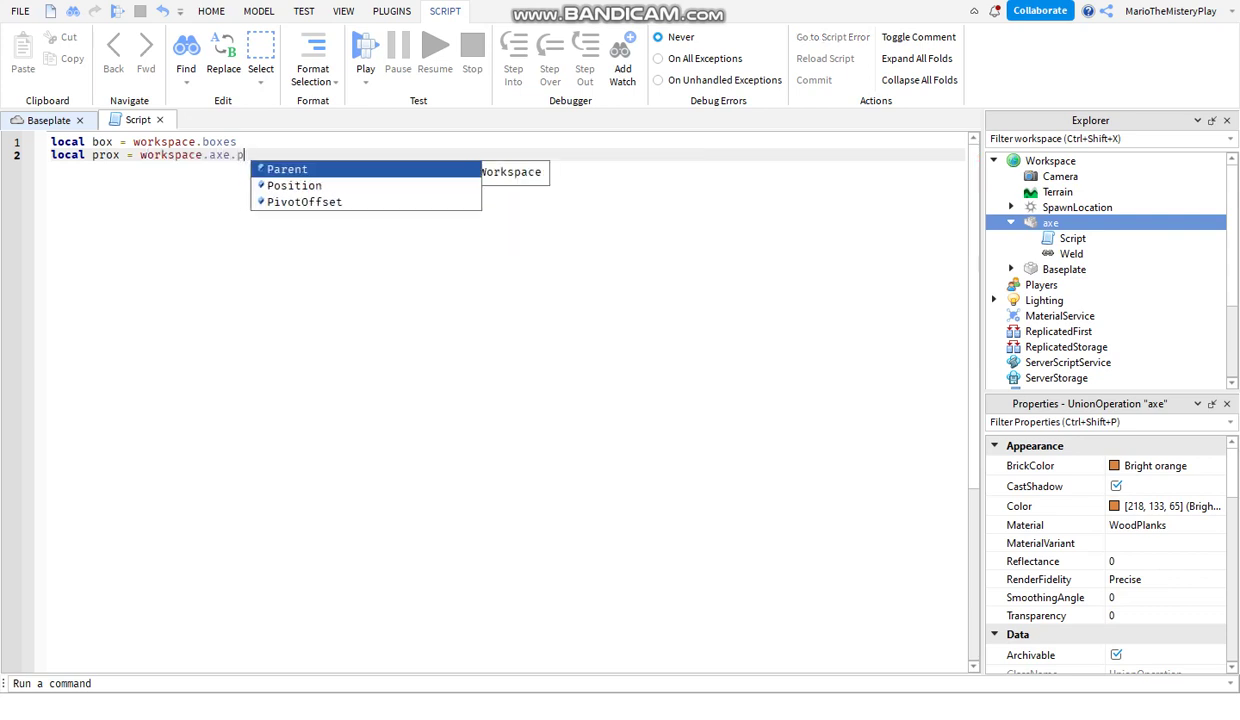
{"action": "type", "text": "ro"}
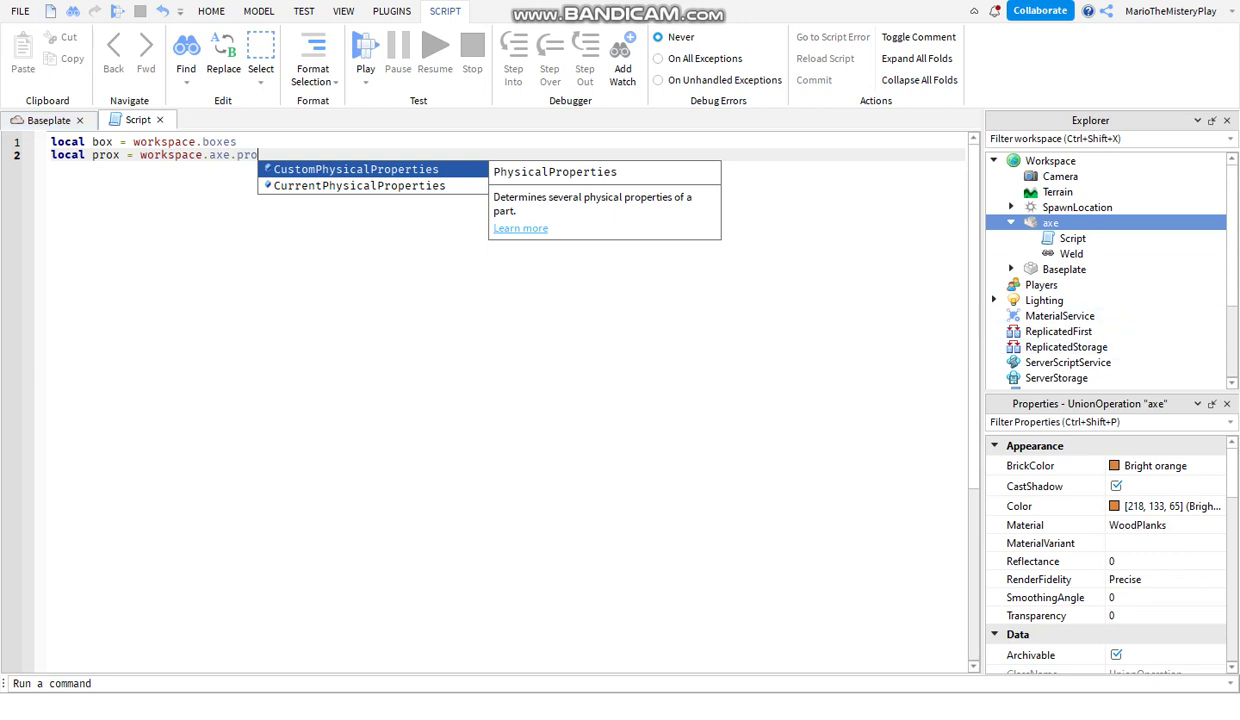
- Add a ProximityPrompt to the axe and set its HoldDuration to 0.5
{"action": "left_click", "coordinate": [1070, 222]}
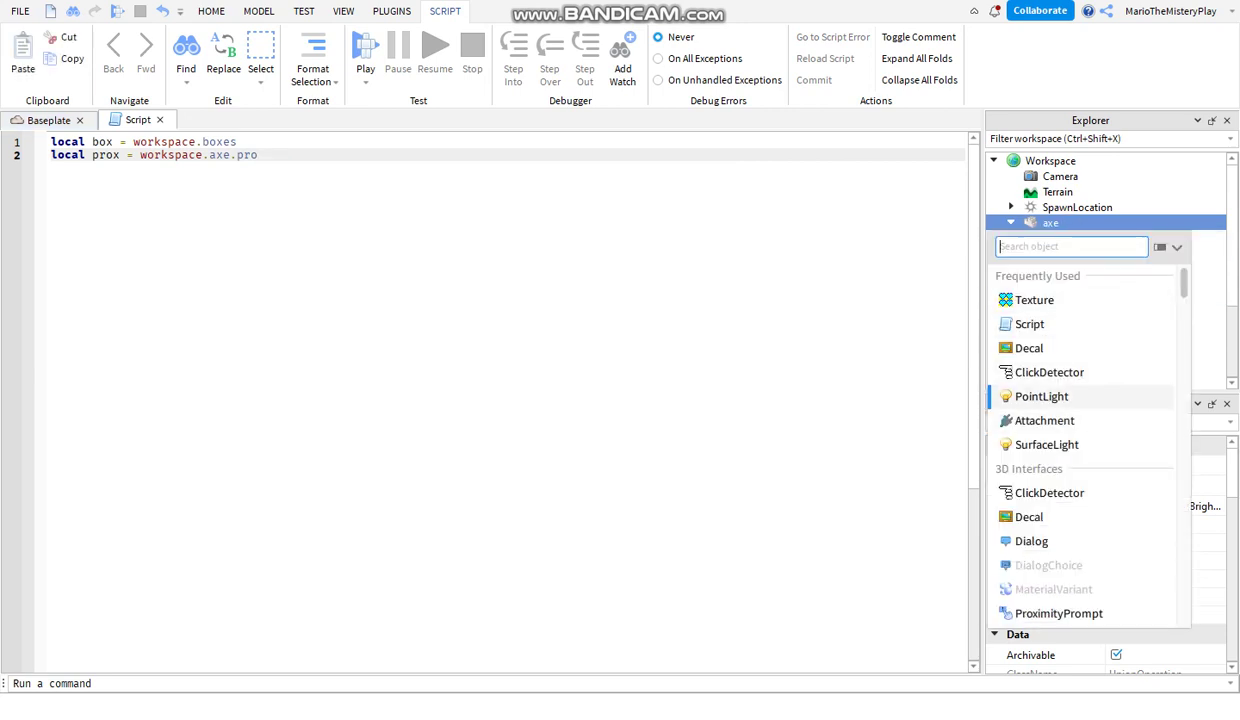
{"action": "type", "text": "pro"}
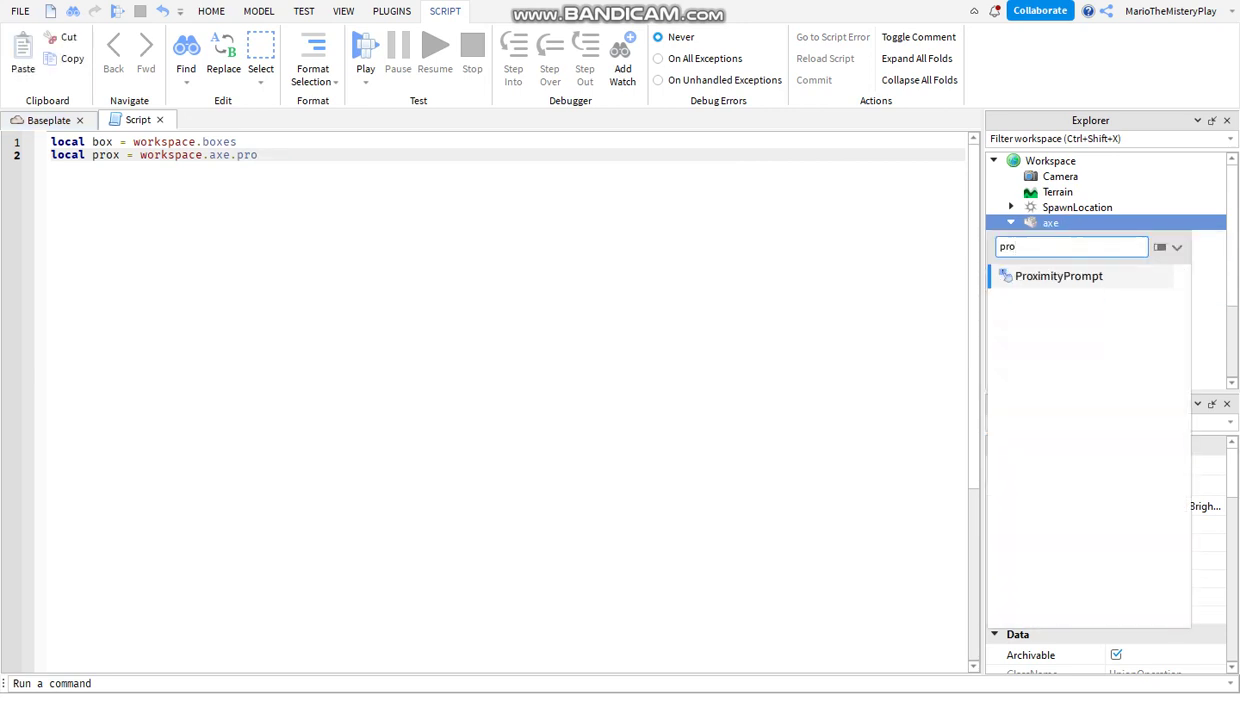
{"action": "left_click", "coordinate": [1059, 273]}
{"action": "left_click", "coordinate": [1098, 238]}
{"action": "scroll", "coordinate": [1100, 550], "scroll_direction": "down", "scroll_amount": 2}
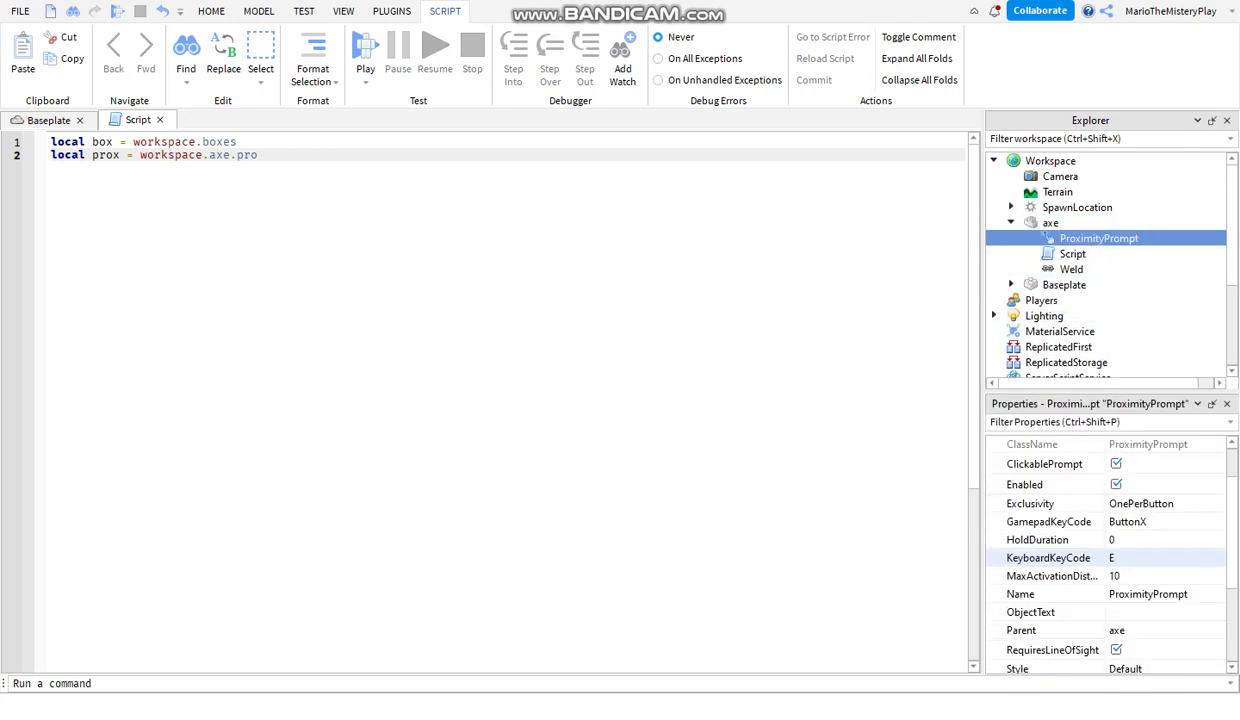
{"action": "left_click", "coordinate": [1130, 480]}
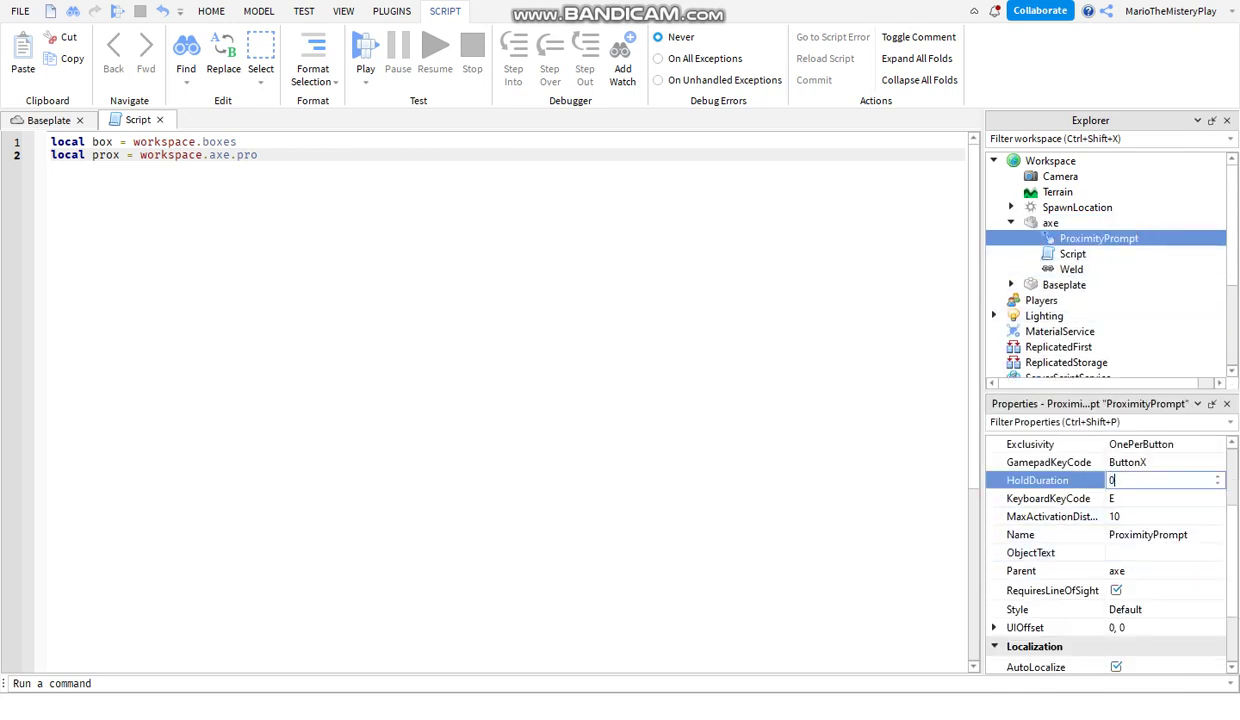
{"action": "type", "text": ".5"}
{"action": "key", "text": "Return"}
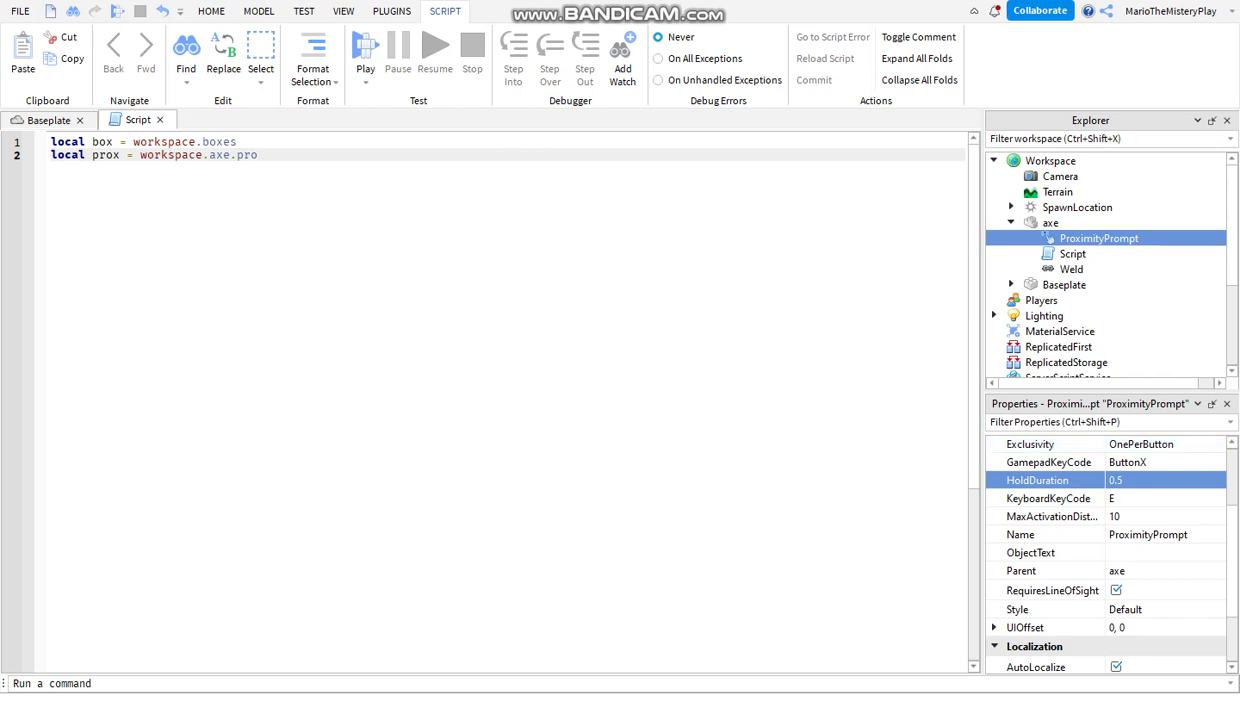
- Set the ProximityPrompt's ActionText to pick up
{"action": "scroll", "coordinate": [510, 400], "scroll_direction": "down", "scroll_amount": 1}
{"action": "scroll", "coordinate": [1075, 545], "scroll_direction": "up", "scroll_amount": 3}
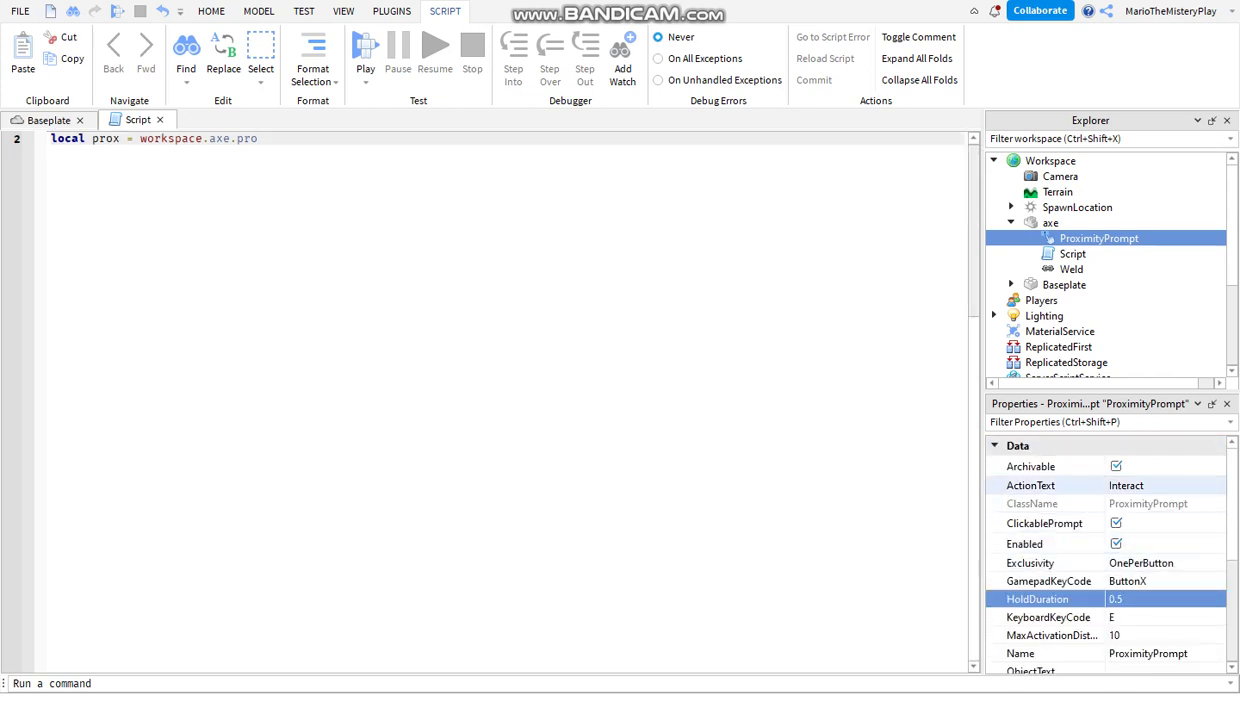
{"action": "left_click", "coordinate": [1126, 486]}
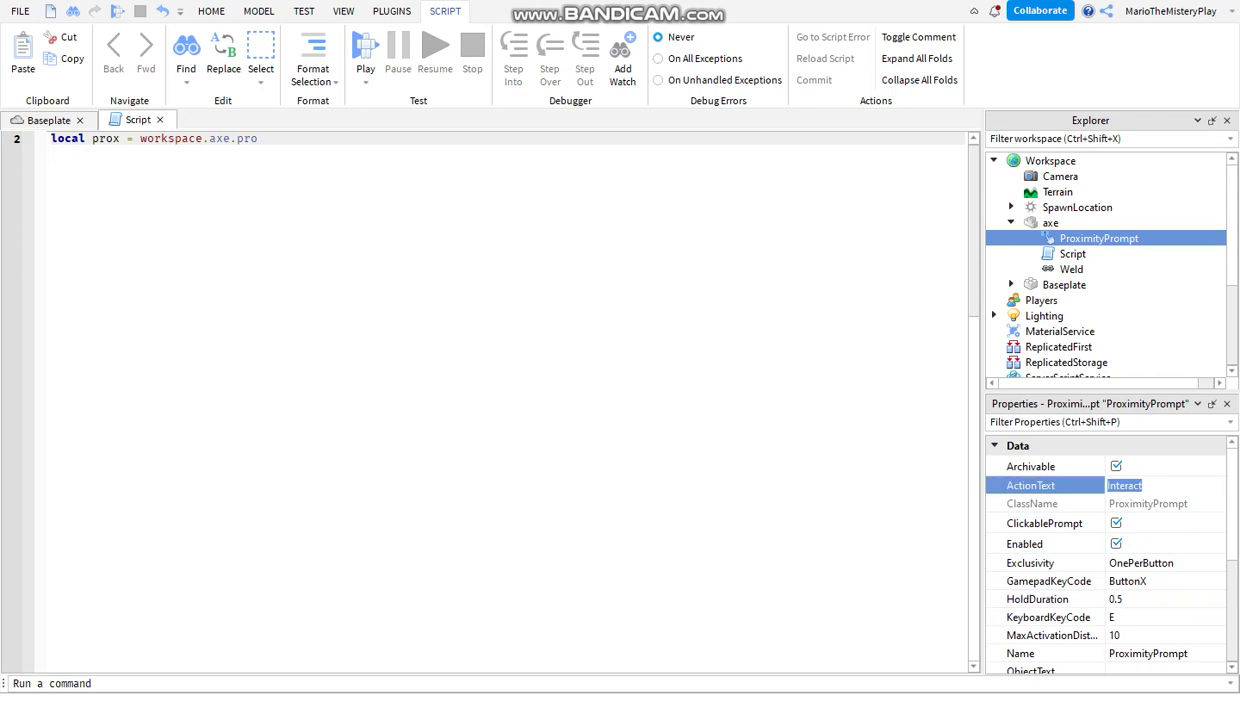
{"action": "type", "text": "pick up"}
{"action": "key", "text": "Return"}
- Complete the prox variable line as workspace.axe.ProximityPrompt and add blank lines below it
{"action": "left_click", "coordinate": [258, 139]}
{"action": "scroll", "coordinate": [480, 400], "scroll_direction": "up", "scroll_amount": 1}
{"action": "type", "text": "ximityPrompt"}
{"action": "key", "text": "Return"}
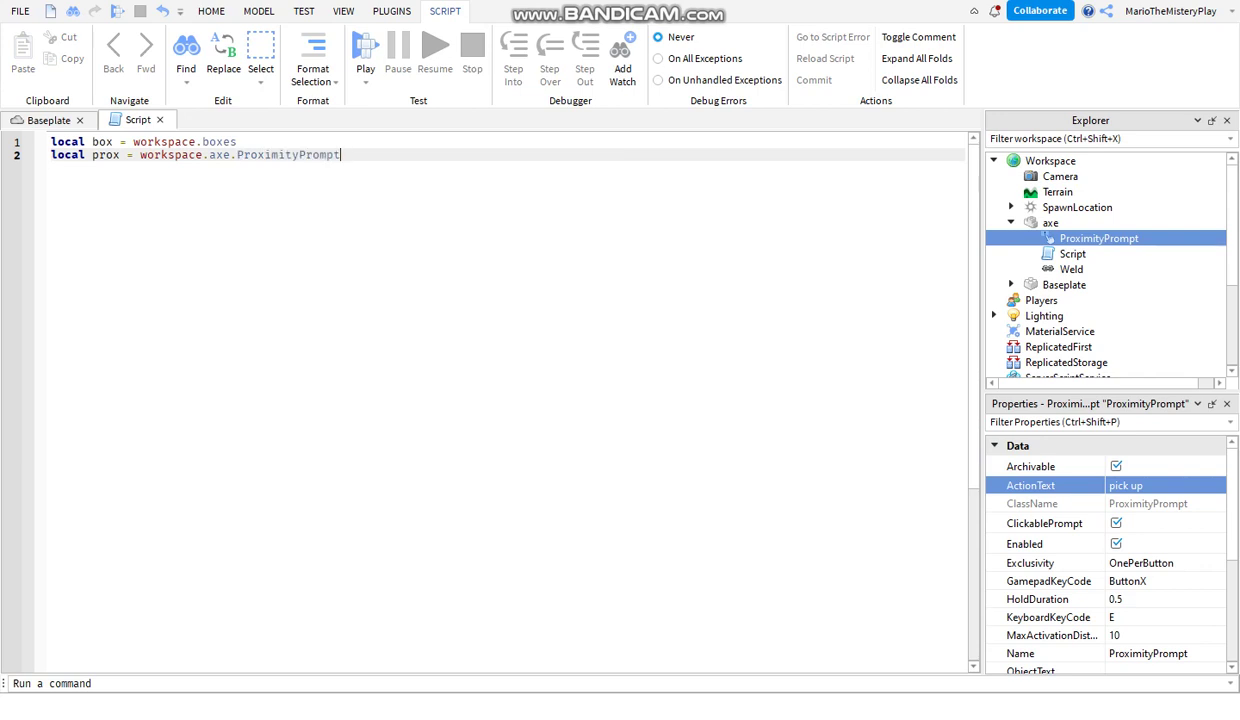
{"action": "key", "text": "Return"}
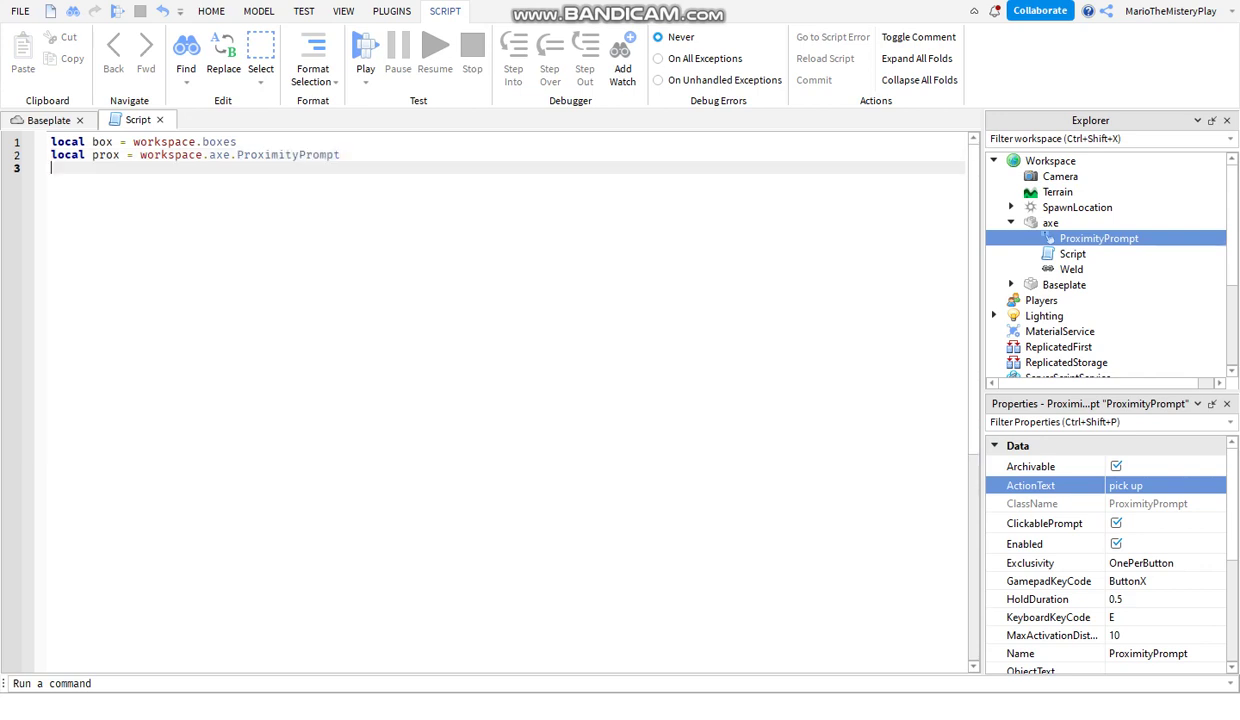
{"action": "key", "text": "Return"}
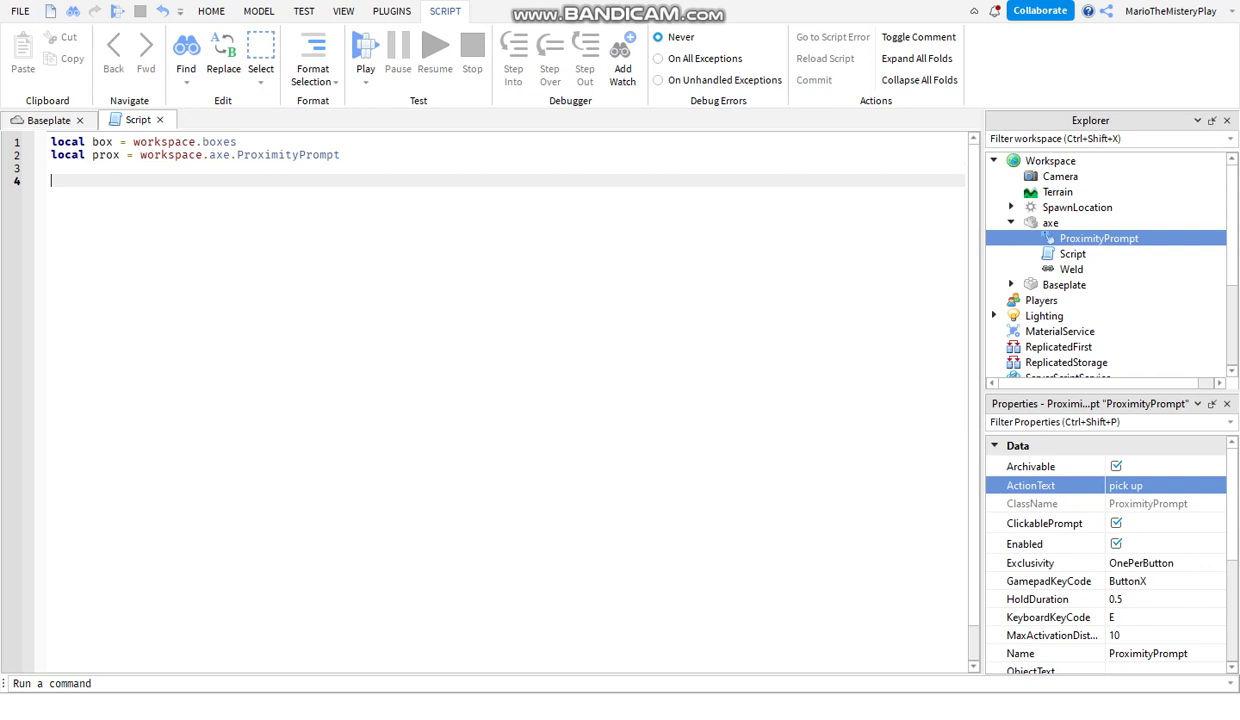
{"action": "left_click", "coordinate": [238, 142]}
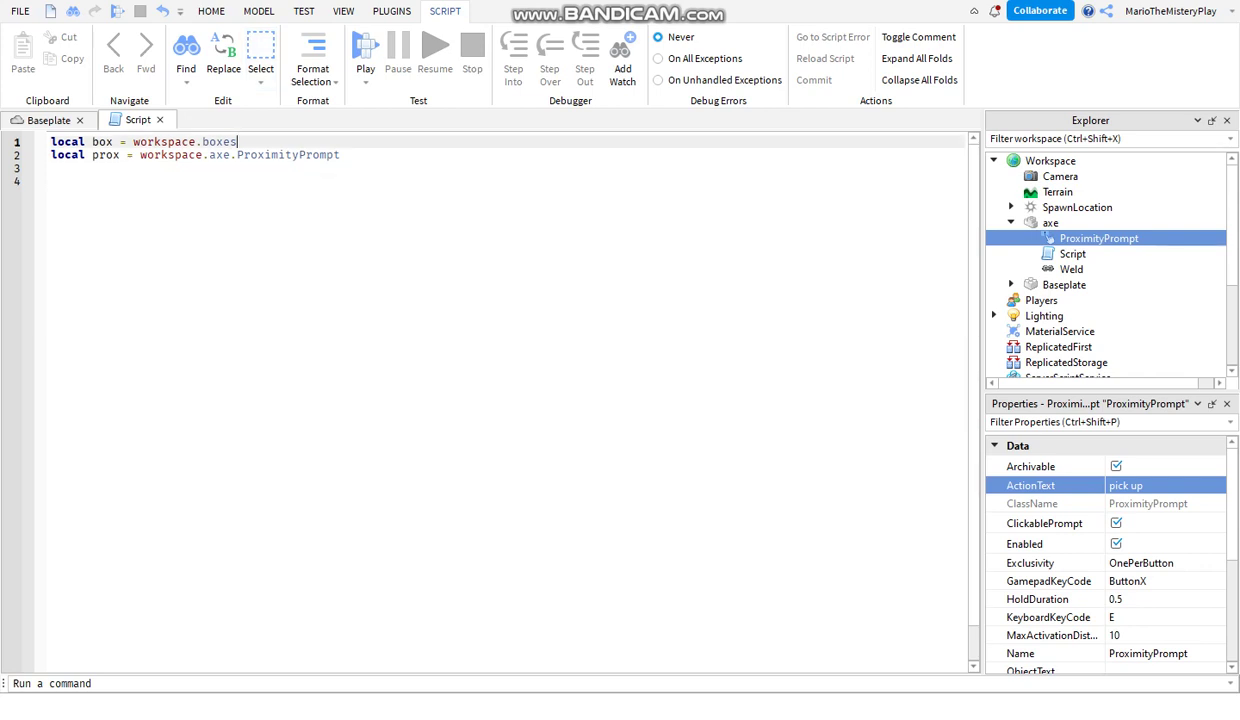
- Connect prox.PromptButtonHoldEnded to a new anonymous function on line 4 of the script
{"action": "left_click", "coordinate": [52, 181]}
{"action": "type", "text": "pr"}
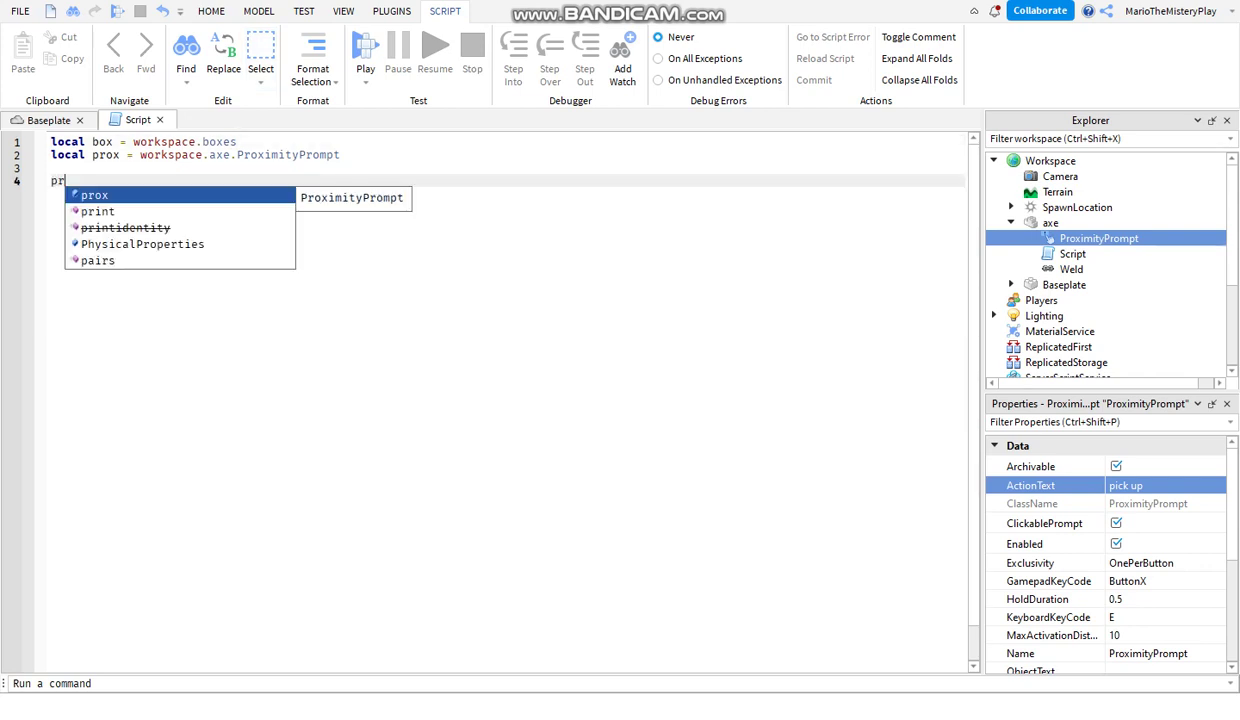
{"action": "type", "text": "ox.PromptButtonHoldEnded:"}
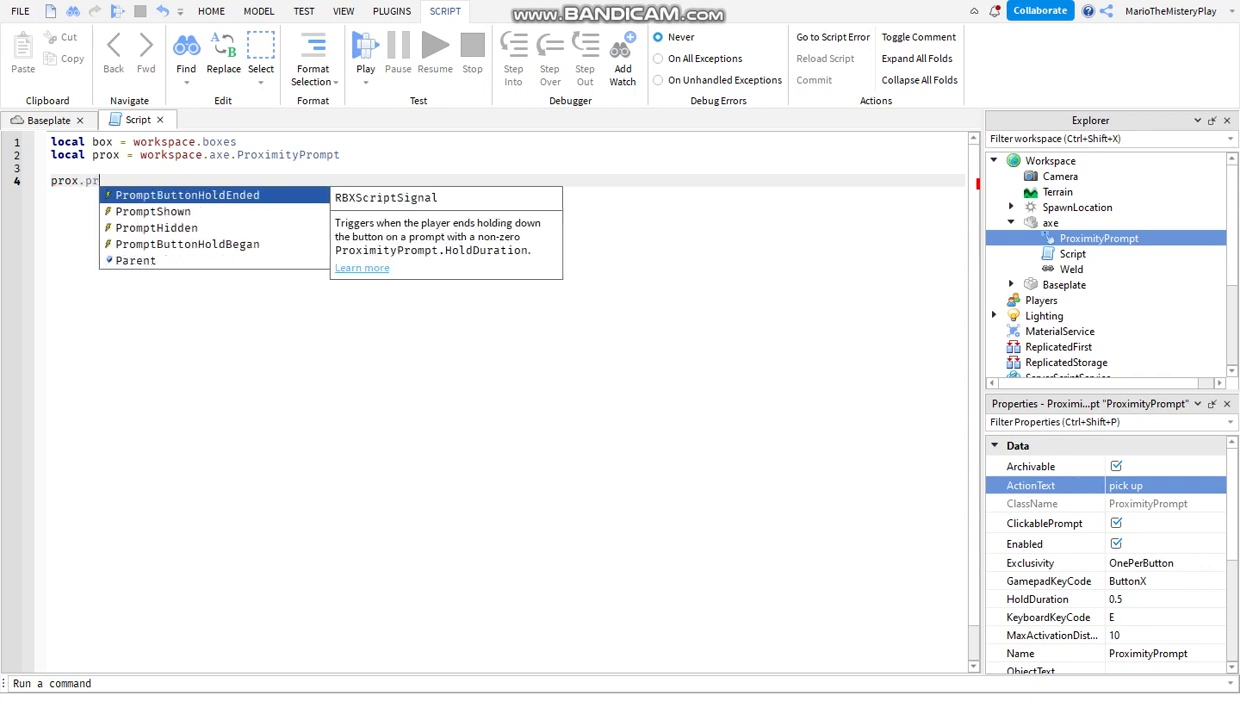
{"action": "key", "text": "Tab"}
{"action": "type", "text": "(function)"}
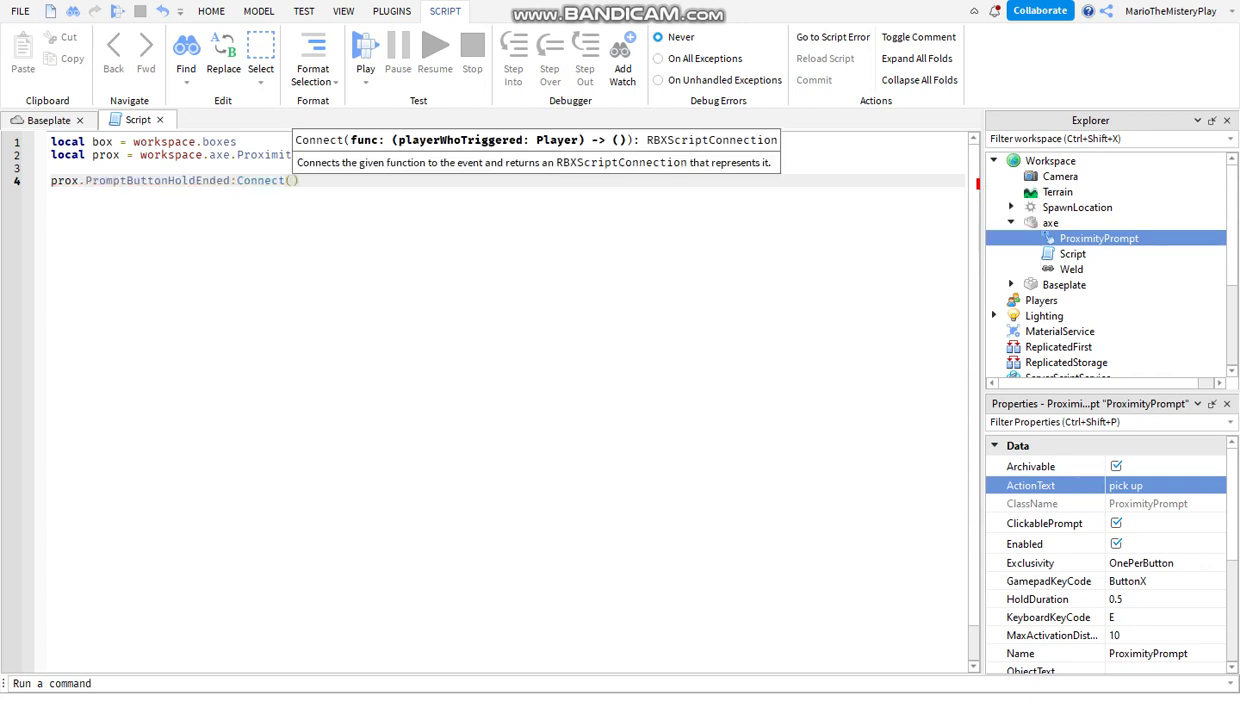
{"action": "type", "text": "()"}
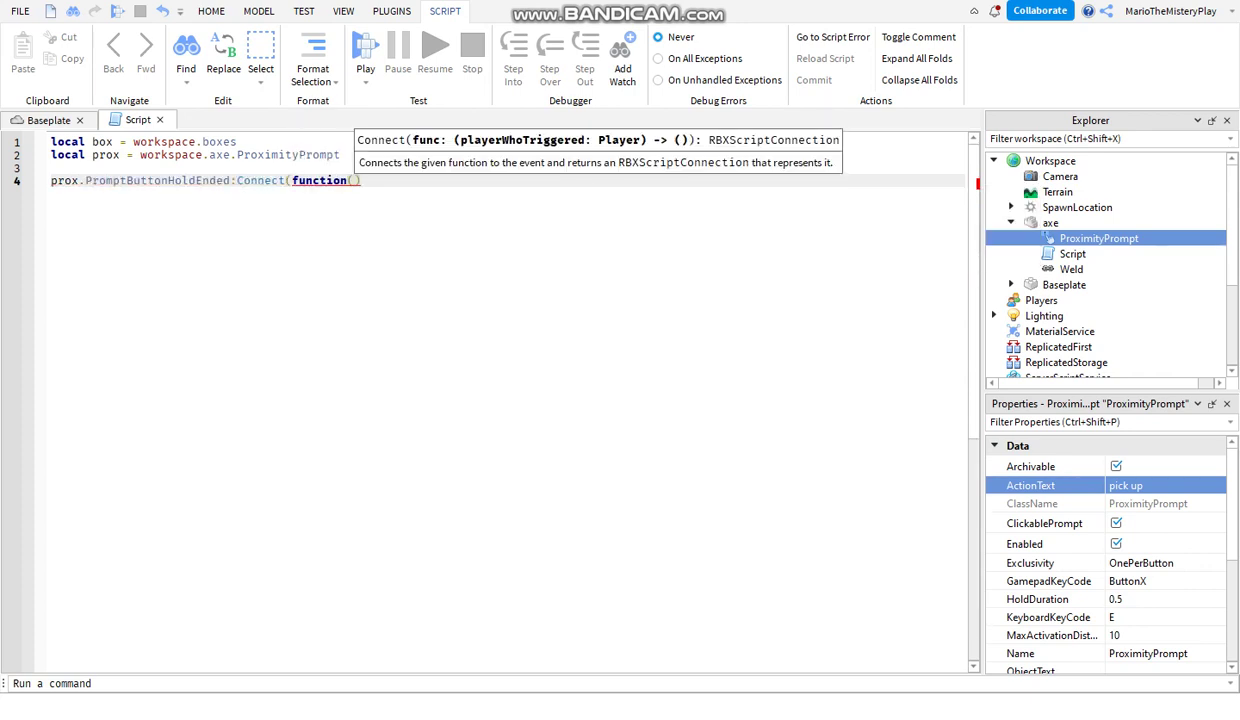
{"action": "key", "text": "Return"}
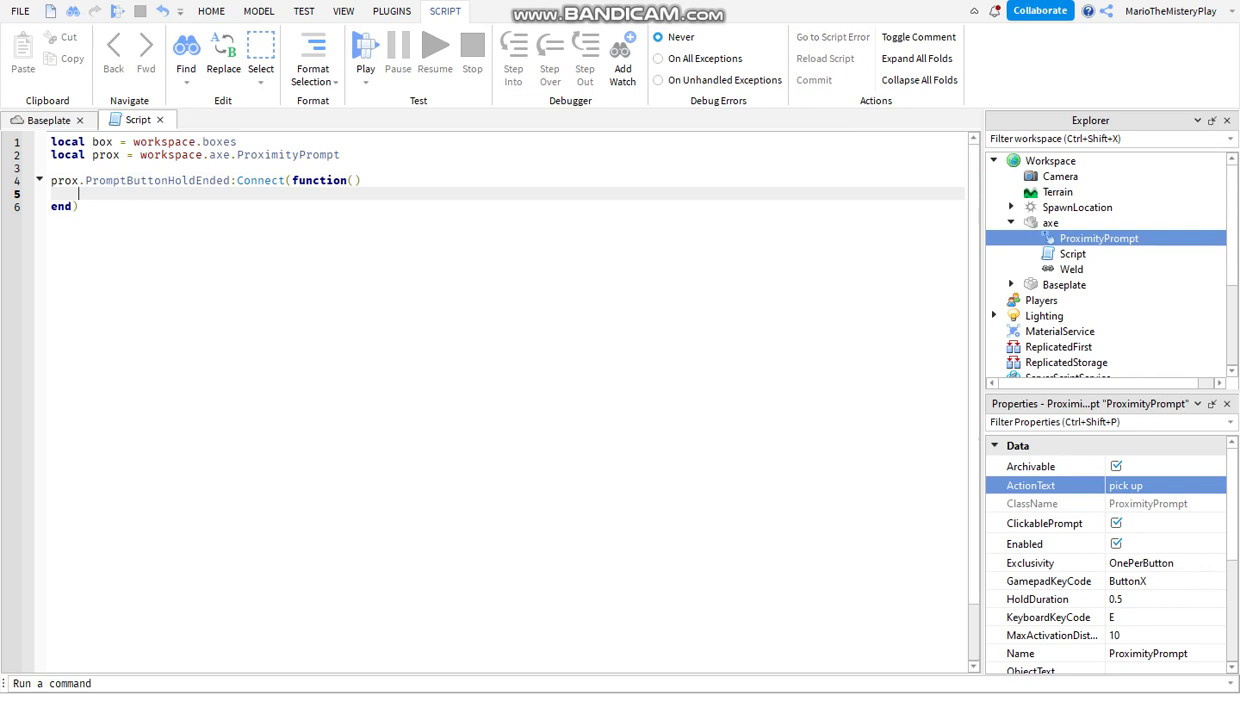
- Write box:Destroy() inside the prompt's function body
{"action": "type", "text": "box"}
{"action": "type", "text": ":Destroy"}
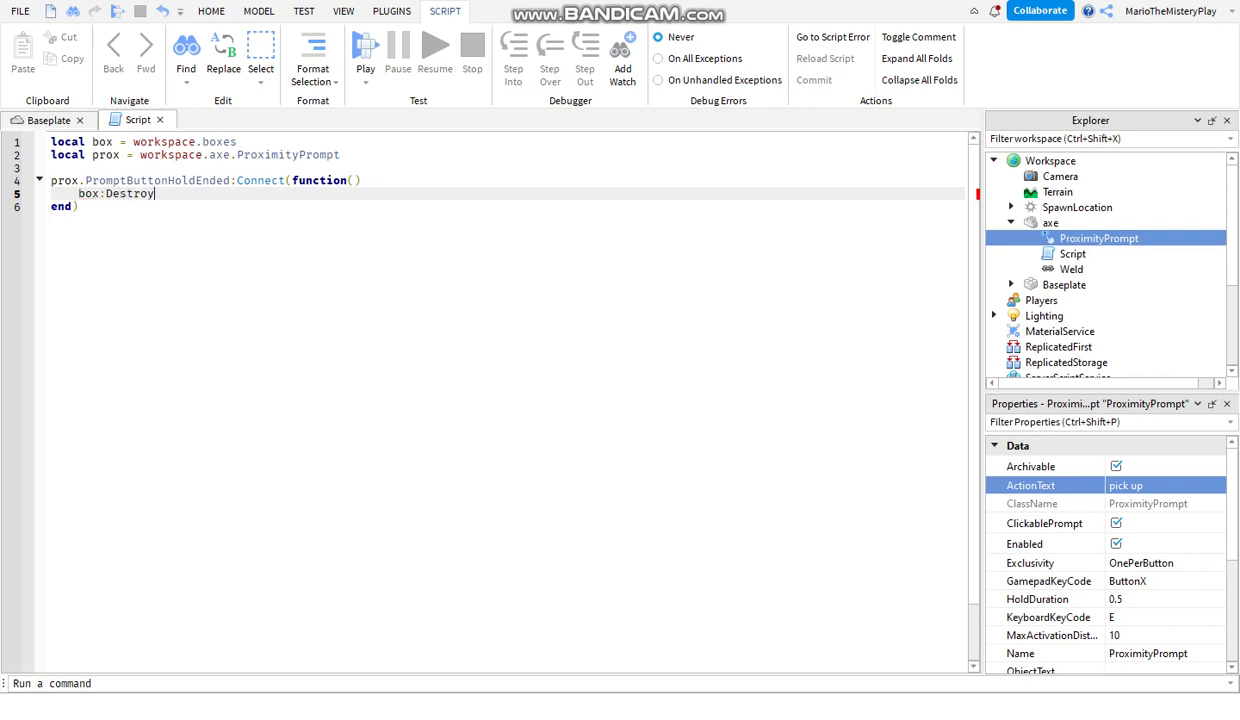
{"action": "type", "text": "("}
{"action": "left_click", "coordinate": [78, 206]}
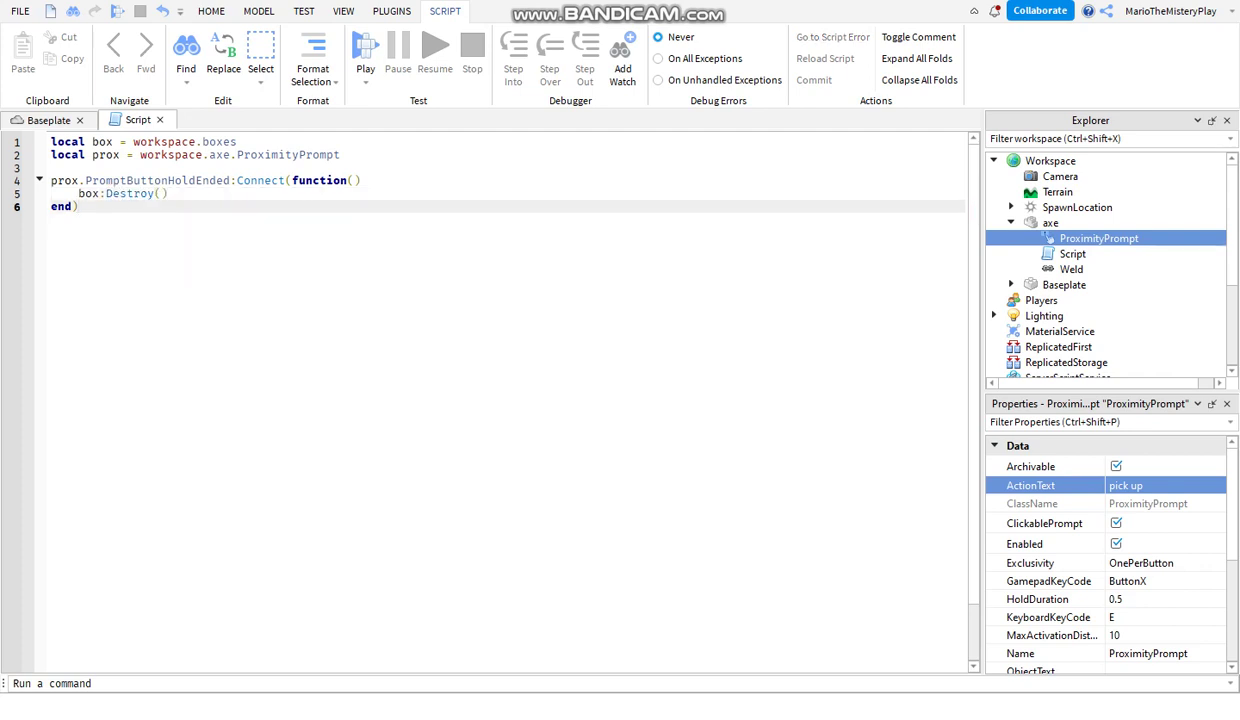
- Delete the Destroy() call that follows box: in the function body
{"action": "left_click", "coordinate": [165, 192]}
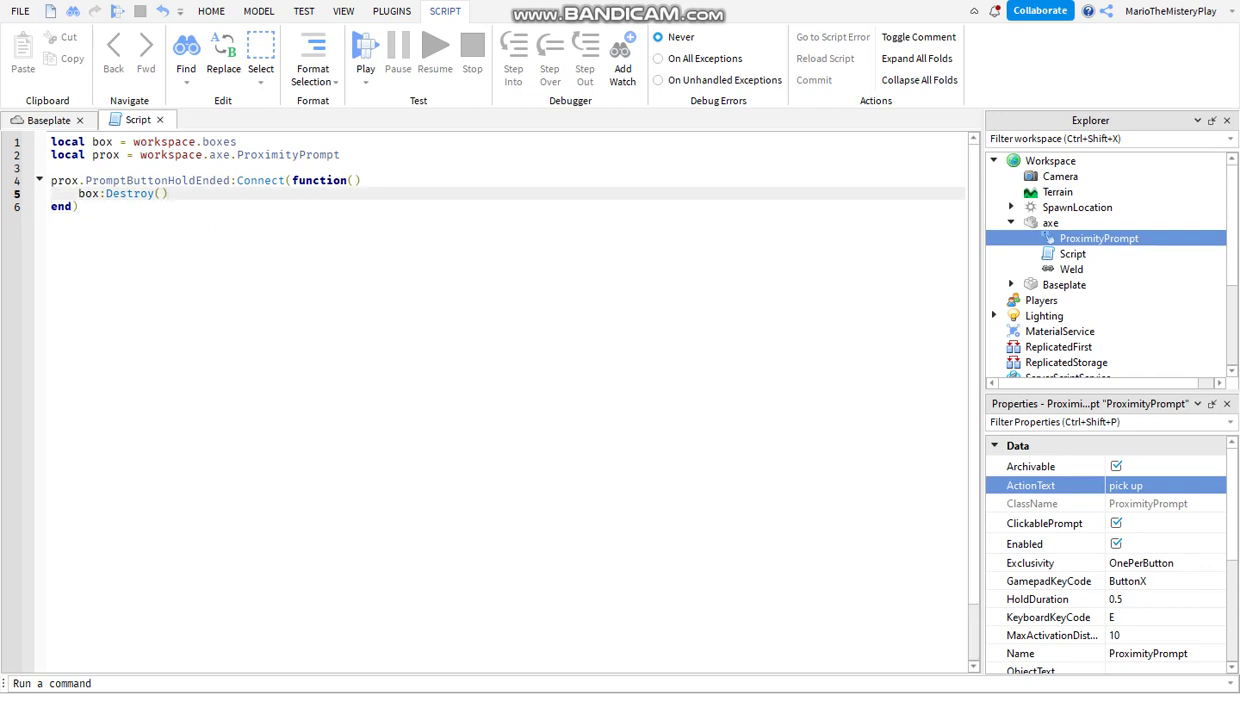
{"action": "left_click_drag", "start_coordinate": [169, 193], "coordinate": [106, 193]}
{"action": "key", "text": "BackSpace"}
- Return to the Baseplate scene and insert a new block part near the axe
{"action": "left_click", "coordinate": [48, 120]}
{"action": "left_click", "coordinate": [490, 400]}
{"action": "right_click_drag", "start_coordinate": [490, 400], "coordinate": [420, 400]}
{"action": "scroll", "coordinate": [490, 400], "scroll_direction": "down", "scroll_amount": 3}
{"action": "left_click", "coordinate": [211, 12]}
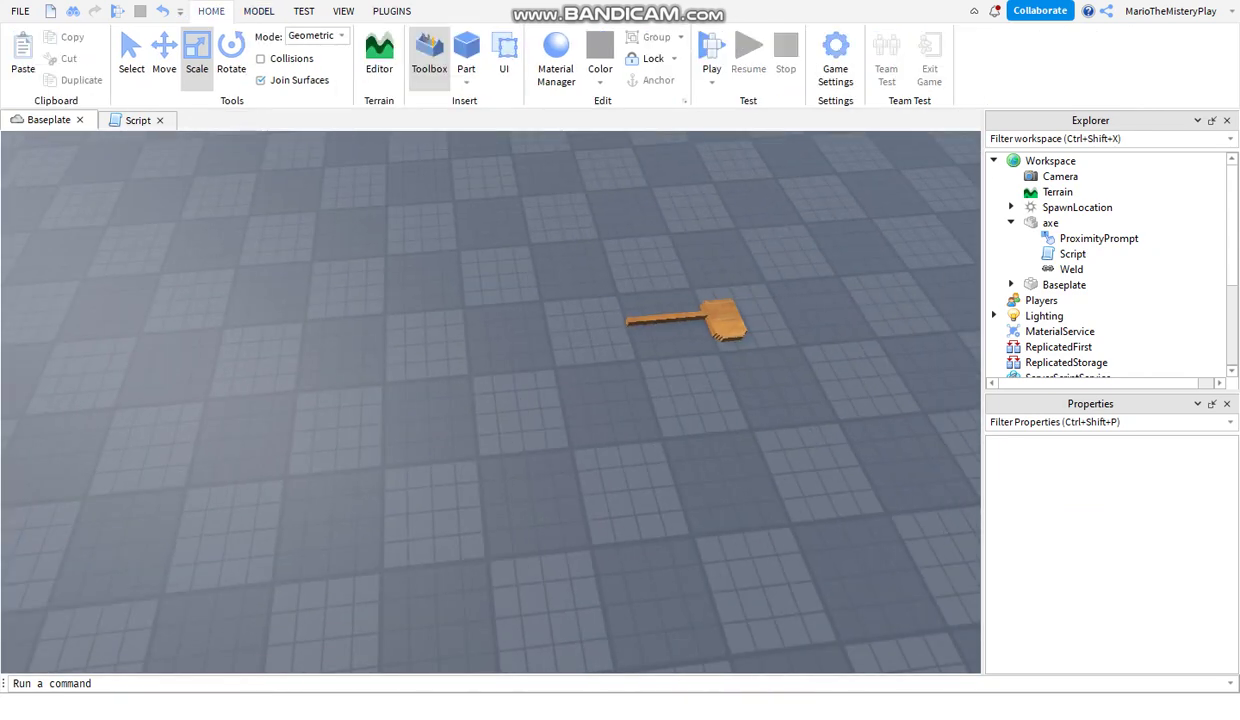
{"action": "left_click", "coordinate": [467, 50]}
- Set the new part's colour to Bright orange and its material to WoodPlanks
{"action": "left_click", "coordinate": [1110, 466]}
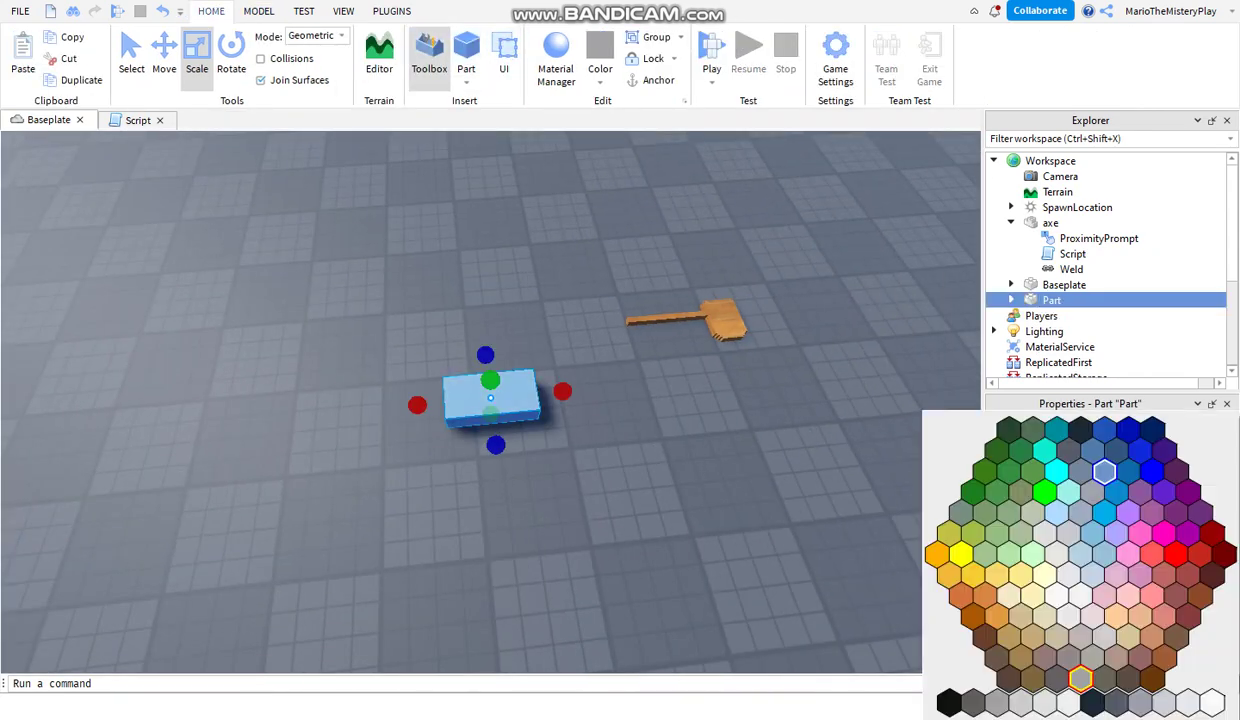
{"action": "left_click", "coordinate": [961, 596]}
{"action": "left_click", "coordinate": [1150, 525]}
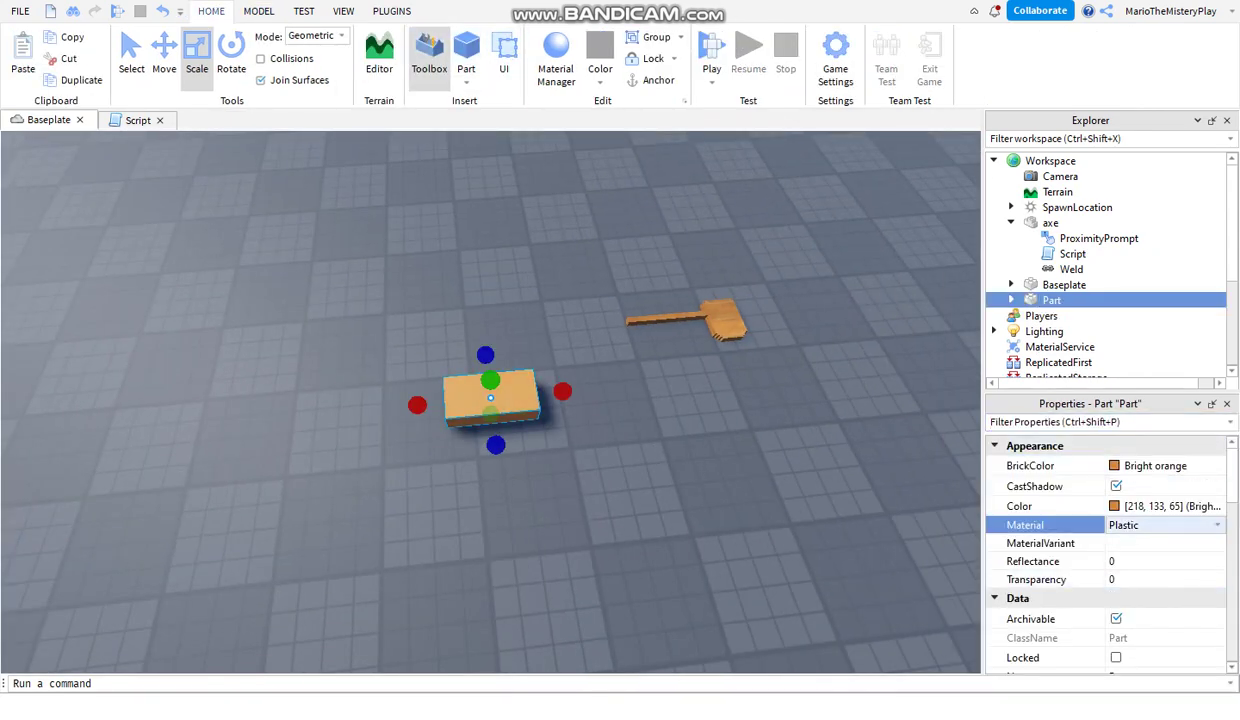
{"action": "left_click", "coordinate": [1150, 525]}
{"action": "scroll", "coordinate": [1145, 606], "scroll_direction": "down", "scroll_amount": 3}
{"action": "left_click", "coordinate": [1142, 656]}
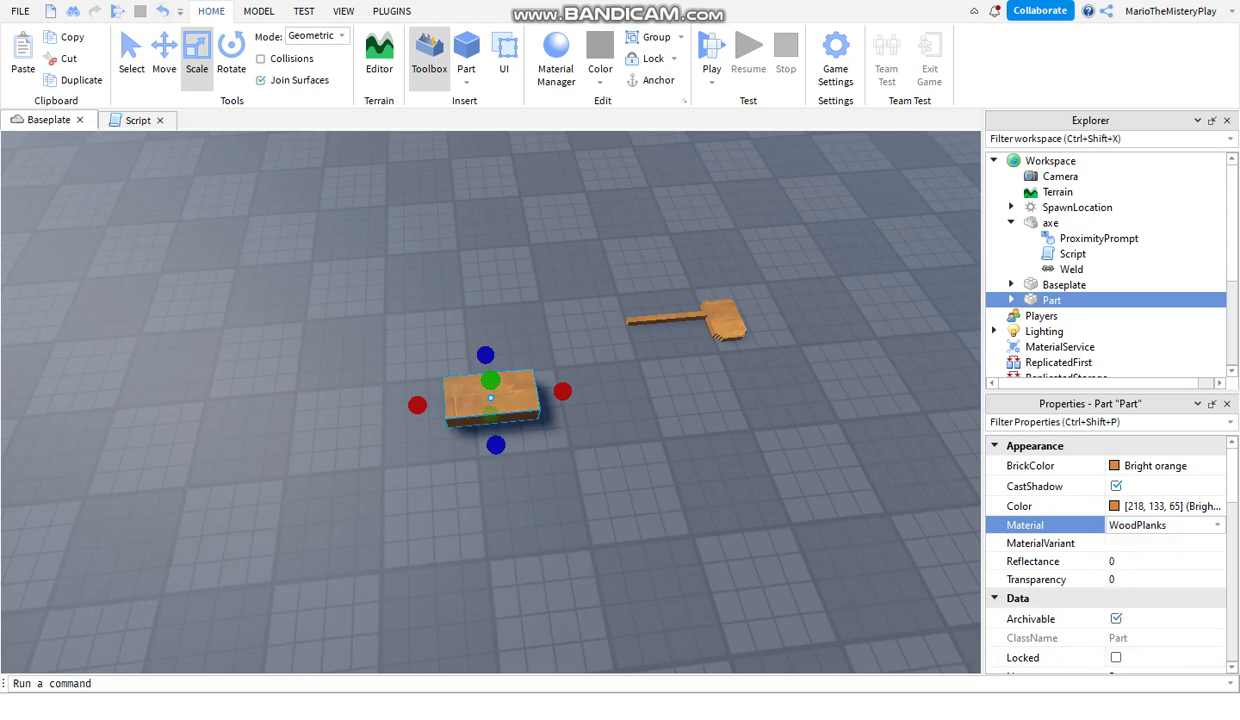
- Scale the wooden part symmetrically along its depth to 4.6 studs
{"action": "left_click", "coordinate": [197, 58]}
{"action": "left_click", "coordinate": [197, 58]}
{"action": "left_click_drag", "start_coordinate": [496, 445], "coordinate": [498, 471], "text": "ctrl"}
{"action": "right_click_drag", "start_coordinate": [505, 440], "coordinate": [470, 437]}
{"action": "scroll", "coordinate": [510, 412], "scroll_direction": "up", "scroll_amount": 3}
{"action": "scroll", "coordinate": [1130, 601], "scroll_direction": "down", "scroll_amount": 6}
{"action": "scroll", "coordinate": [1130, 590], "scroll_direction": "up", "scroll_amount": 3}
- Set the wooden part's size to 4.6, 4.6, 4.6 to make it a cube
{"action": "left_click", "coordinate": [1145, 590]}
{"action": "left_click_drag", "start_coordinate": [1146, 590], "coordinate": [1137, 590]}
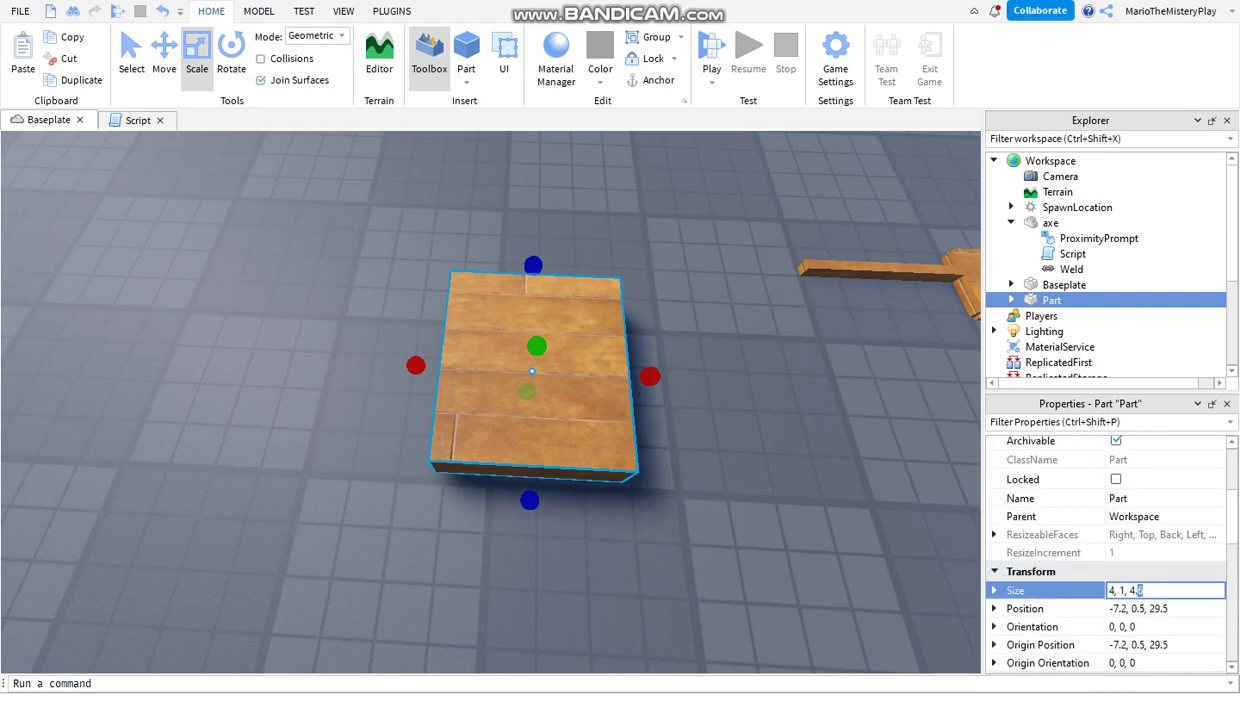
{"action": "type", "text": "6.6"}
{"action": "key", "text": "Return"}
{"action": "left_click", "coordinate": [1129, 590]}
{"action": "left_click", "coordinate": [1128, 590]}
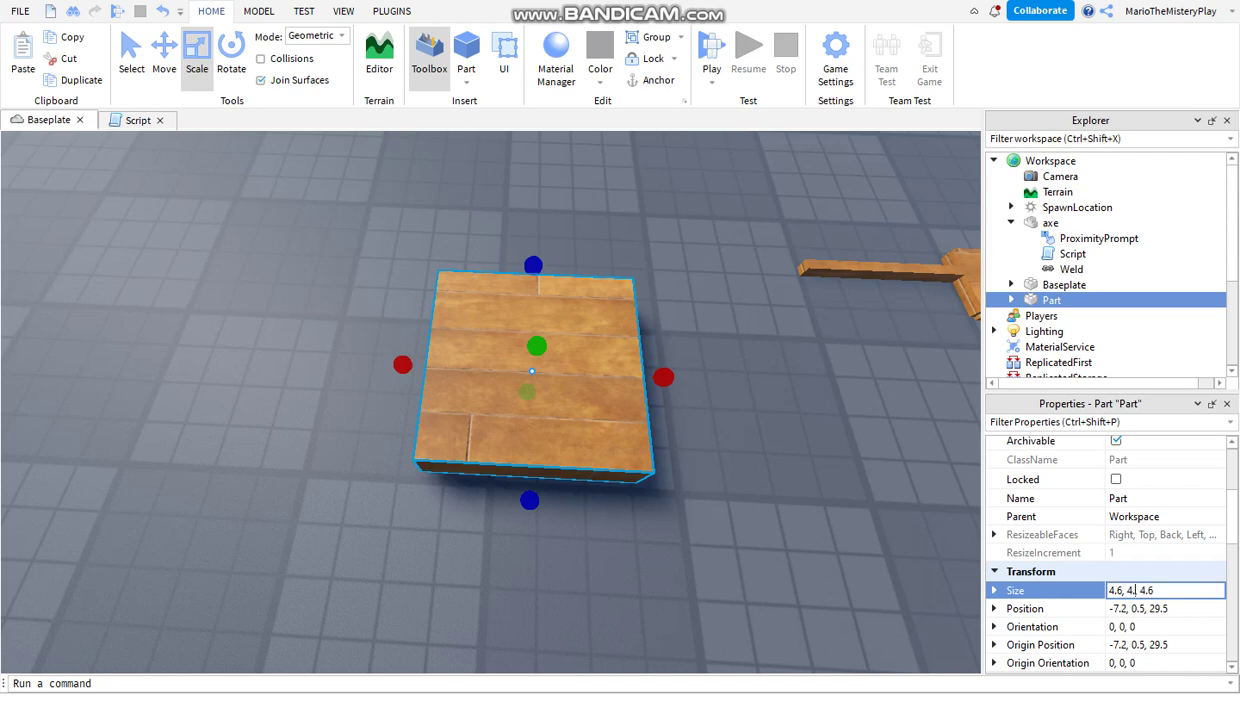
{"action": "key", "text": "Return"}
- Move the wooden cube across the baseplate to about -23.5, 2.3, 43.5, away from the axe
{"action": "left_click_drag", "start_coordinate": [540, 370], "coordinate": [425, 250]}
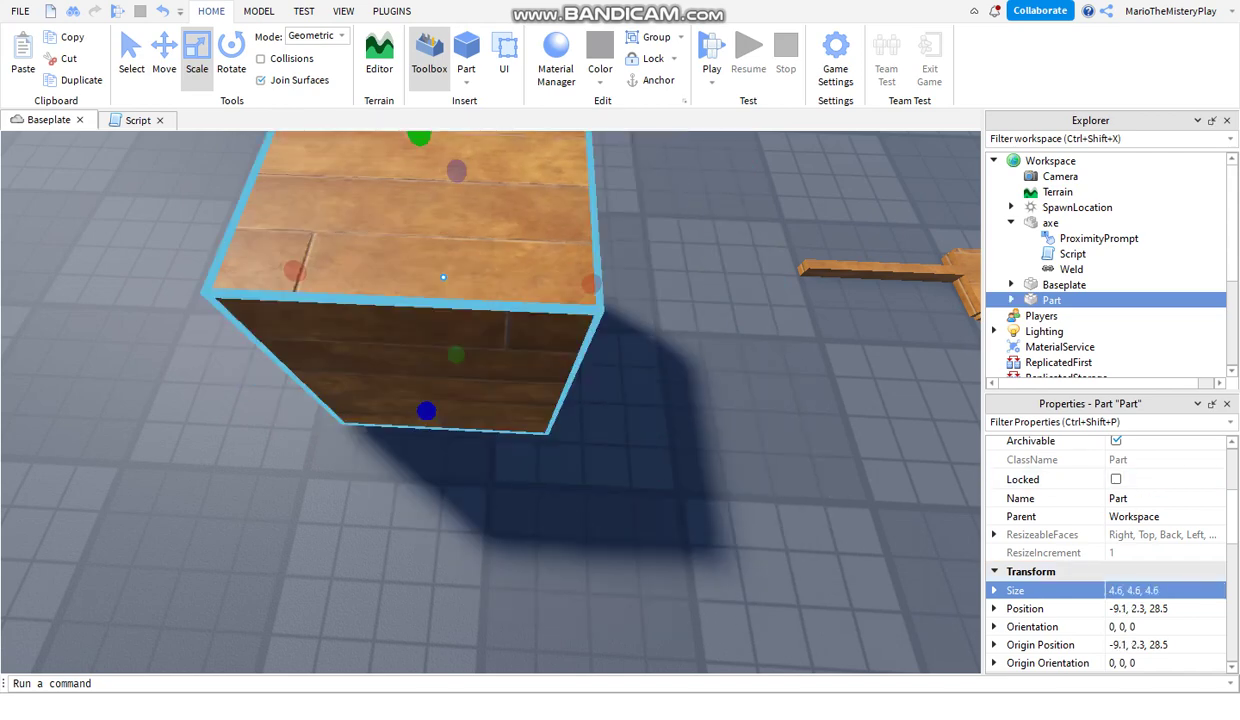
{"action": "right_click_drag", "start_coordinate": [425, 250], "coordinate": [640, 170]}
{"action": "right_click_drag", "start_coordinate": [490, 400], "coordinate": [300, 440]}
{"action": "left_click_drag", "start_coordinate": [512, 500], "coordinate": [614, 288]}
- Anchor the wooden cube in place
{"action": "left_click", "coordinate": [652, 80]}
{"action": "mouse_move", "coordinate": [600, 330]}
{"action": "right_mouse_down"}
{"action": "mouse_move", "coordinate": [490, 260]}
{"action": "mouse_move", "coordinate": [620, 335]}
{"action": "right_mouse_up"}
{"action": "right_click_drag", "start_coordinate": [490, 400], "coordinate": [450, 425]}
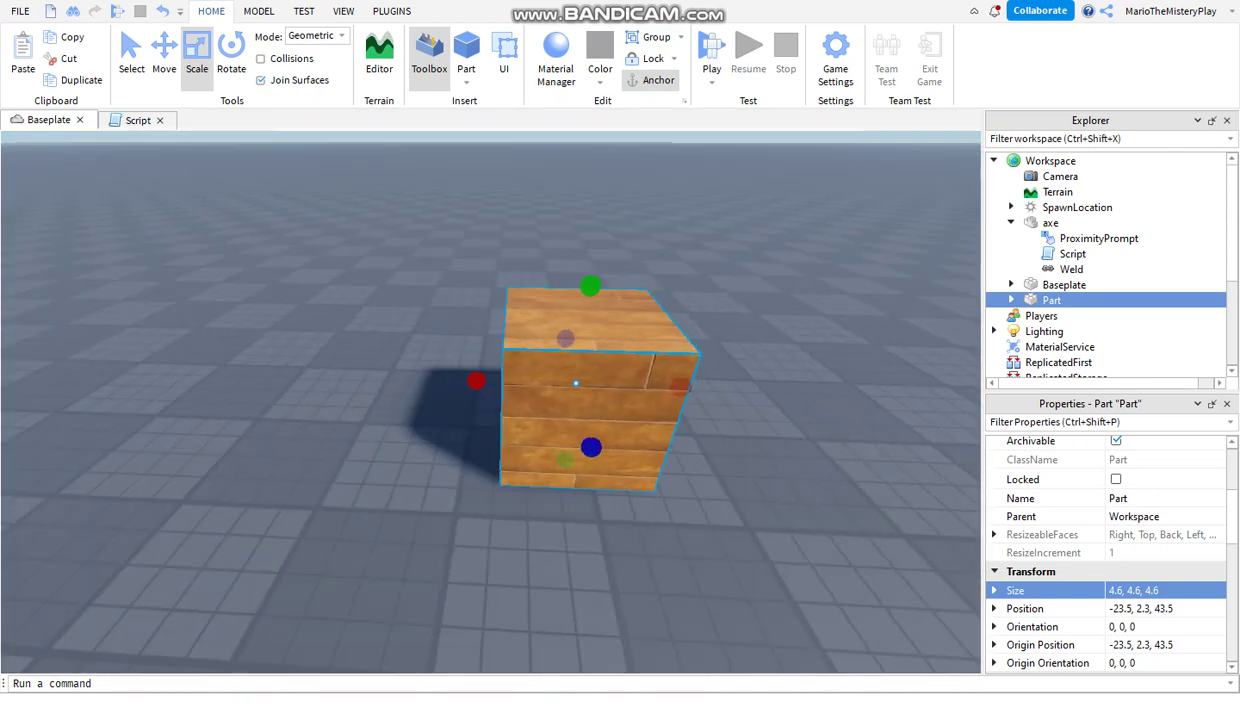
- Duplicate the wooden cube three times and arrange the cubes as a two-by-two stack
{"action": "right_click_drag", "start_coordinate": [590, 400], "coordinate": [530, 430]}
{"action": "key", "text": "ctrl+d"}
{"action": "left_click_drag", "start_coordinate": [690, 400], "coordinate": [519, 194]}
{"action": "key", "text": "ctrl+d"}
{"action": "key", "text": "ctrl+d"}
{"action": "right_click_drag", "start_coordinate": [519, 194], "coordinate": [570, 200]}
{"action": "key", "text": "a"}
- Duplicate a cube beside the stack and stretch the copy into a tall wall 18.9 studs wide
{"action": "key", "text": "ctrl+d"}
{"action": "left_click_drag", "start_coordinate": [645, 208], "coordinate": [431, 349]}
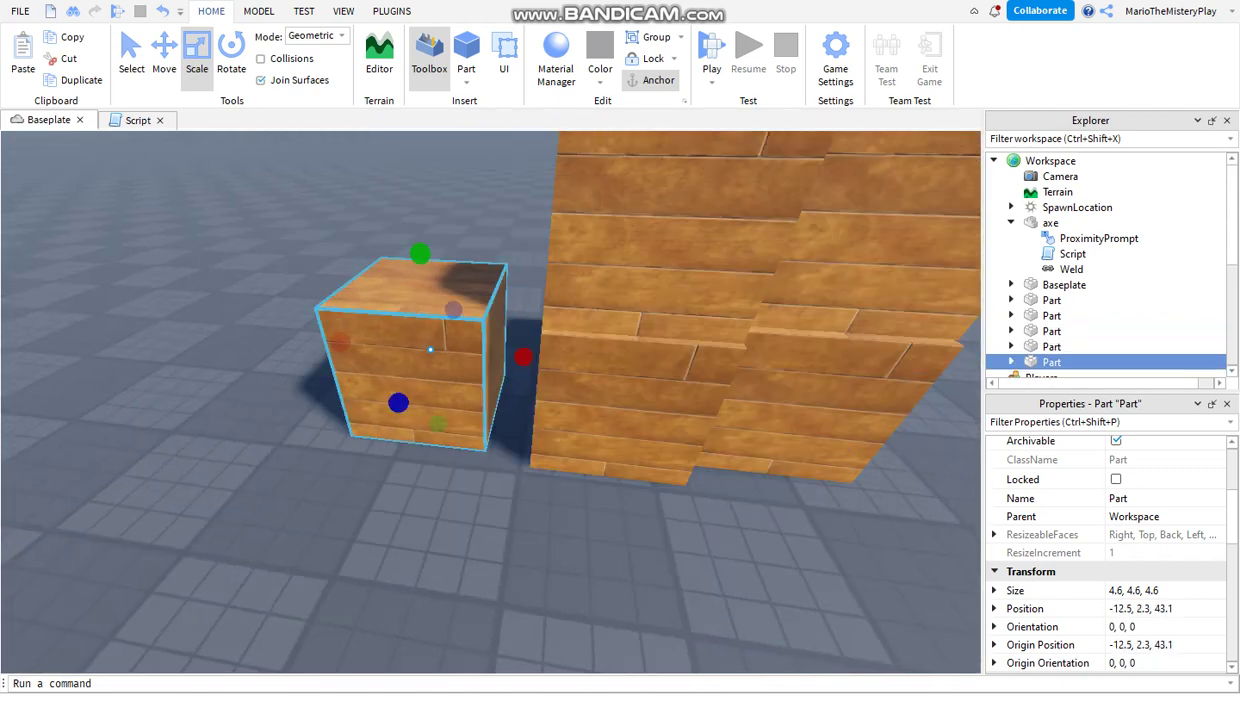
{"action": "left_click_drag", "start_coordinate": [340, 341], "coordinate": [3, 313]}
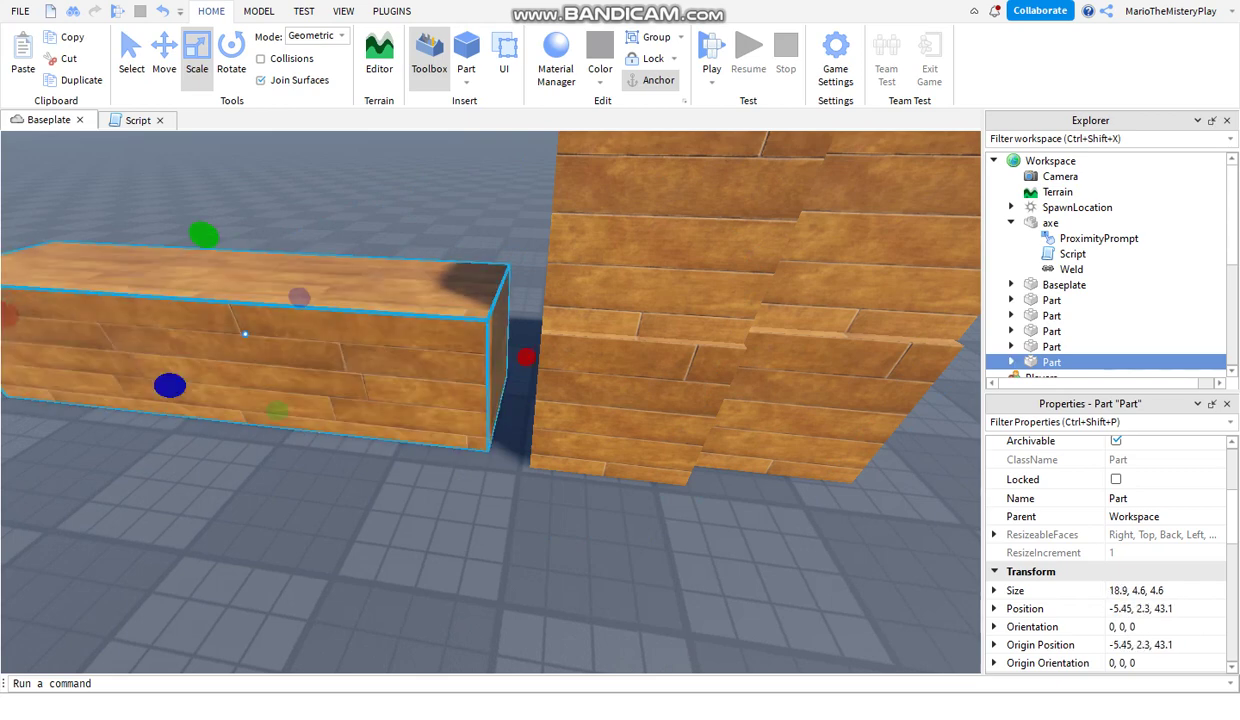
{"action": "right_click_drag", "start_coordinate": [120, 330], "coordinate": [50, 330]}
{"action": "key", "text": "s"}
{"action": "key", "text": "s"}
{"action": "left_click_drag", "start_coordinate": [465, 281], "coordinate": [471, 160]}
- Set the tall wall's BrickColor to Ghost grey
{"action": "scroll", "coordinate": [1160, 512], "scroll_direction": "up", "scroll_amount": 3}
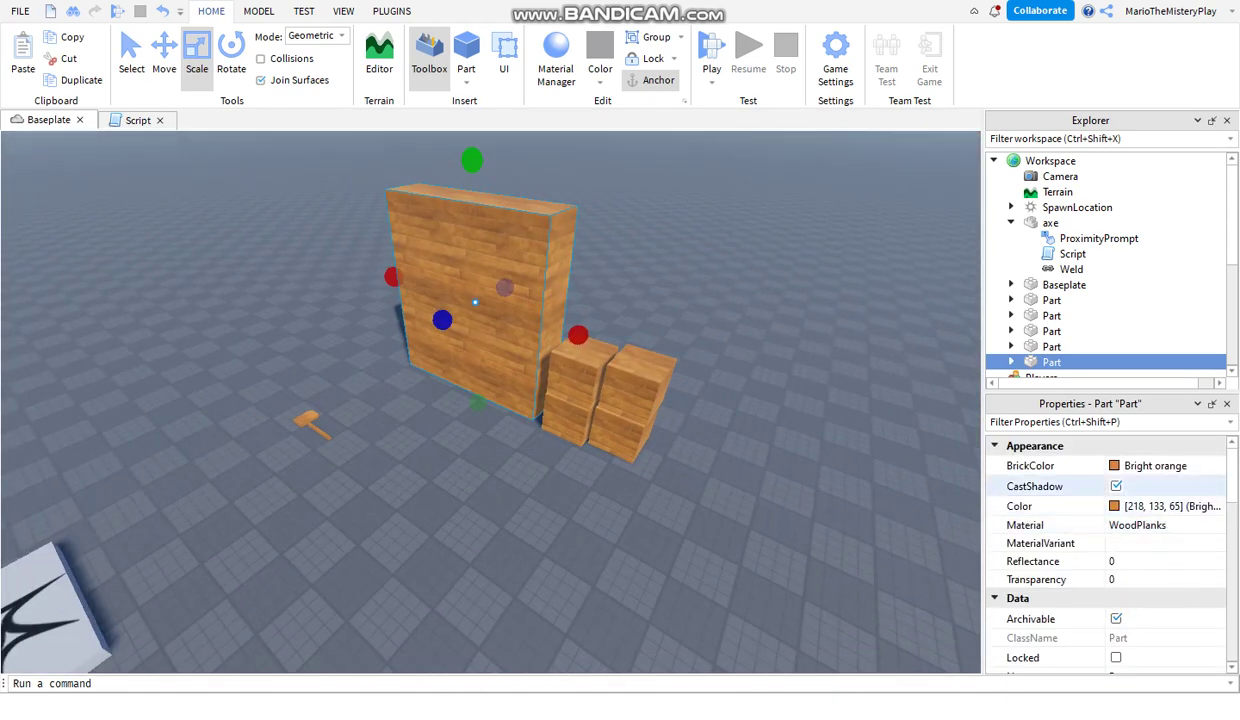
{"action": "left_click", "coordinate": [1125, 468]}
{"action": "left_click", "coordinate": [1128, 682]}
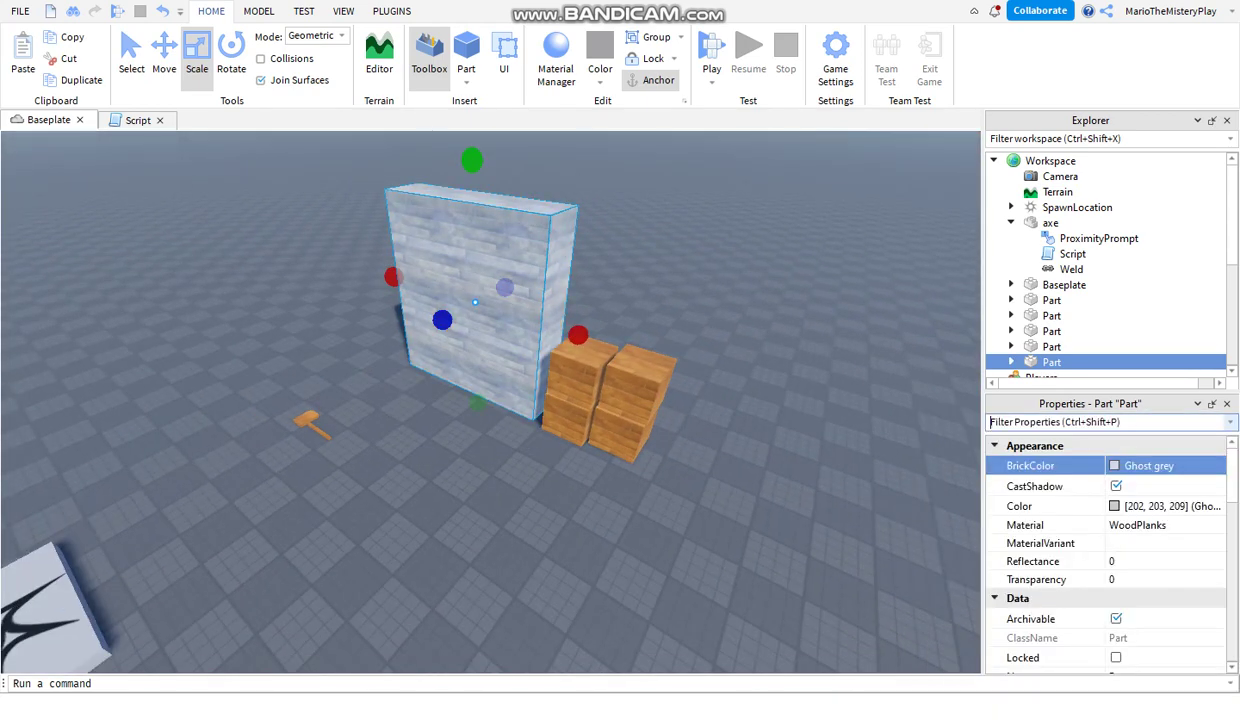
{"action": "left_click", "coordinate": [780, 500]}
- Adjust the grey wall's thickness and build a matching grey wall on the other side of the box stack
{"action": "left_click", "coordinate": [465, 300]}
{"action": "left_click_drag", "start_coordinate": [435, 319], "coordinate": [448, 316], "text": "ctrl"}
{"action": "left_click_drag", "start_coordinate": [579, 335], "coordinate": [884, 432]}
{"action": "left_click_drag", "start_coordinate": [393, 277], "coordinate": [643, 355]}
{"action": "left_click_drag", "start_coordinate": [884, 432], "coordinate": [960, 454]}
{"action": "left_click", "coordinate": [890, 530]}
- Duplicate a grey wall and reshape the copy to fill the gap above the boxes between the two side walls
{"action": "right_click_drag", "start_coordinate": [760, 400], "coordinate": [750, 300]}
{"action": "left_click_drag", "start_coordinate": [740, 275], "coordinate": [752, 268]}
{"action": "left_click", "coordinate": [162, 11]}
{"action": "key", "text": "ctrl+d"}
{"action": "left_click_drag", "start_coordinate": [606, 346], "coordinate": [378, 349]}
{"action": "left_click_drag", "start_coordinate": [636, 534], "coordinate": [664, 353]}
{"action": "key", "text": "d"}
{"action": "left_click_drag", "start_coordinate": [882, 222], "coordinate": [565, 220]}
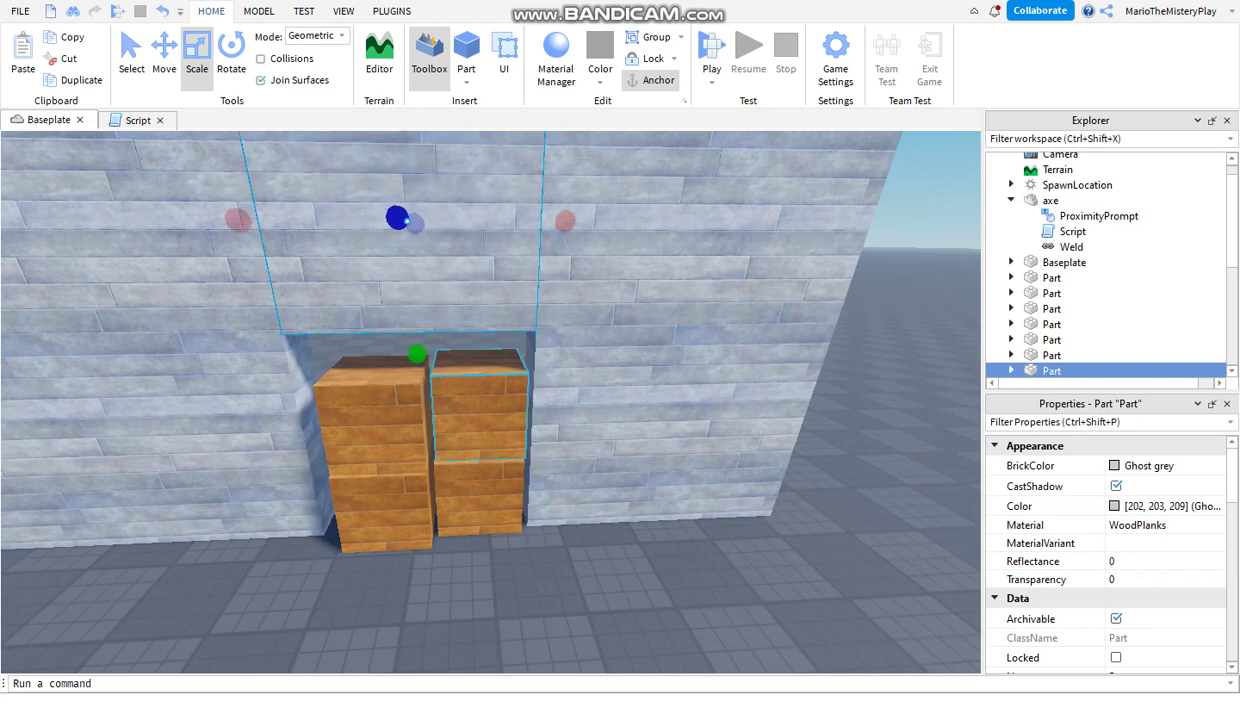
- Select the four wooden boxes and join them into a single union
{"action": "left_click", "coordinate": [475, 412]}
{"action": "left_click", "coordinate": [375, 430], "text": "ctrl"}
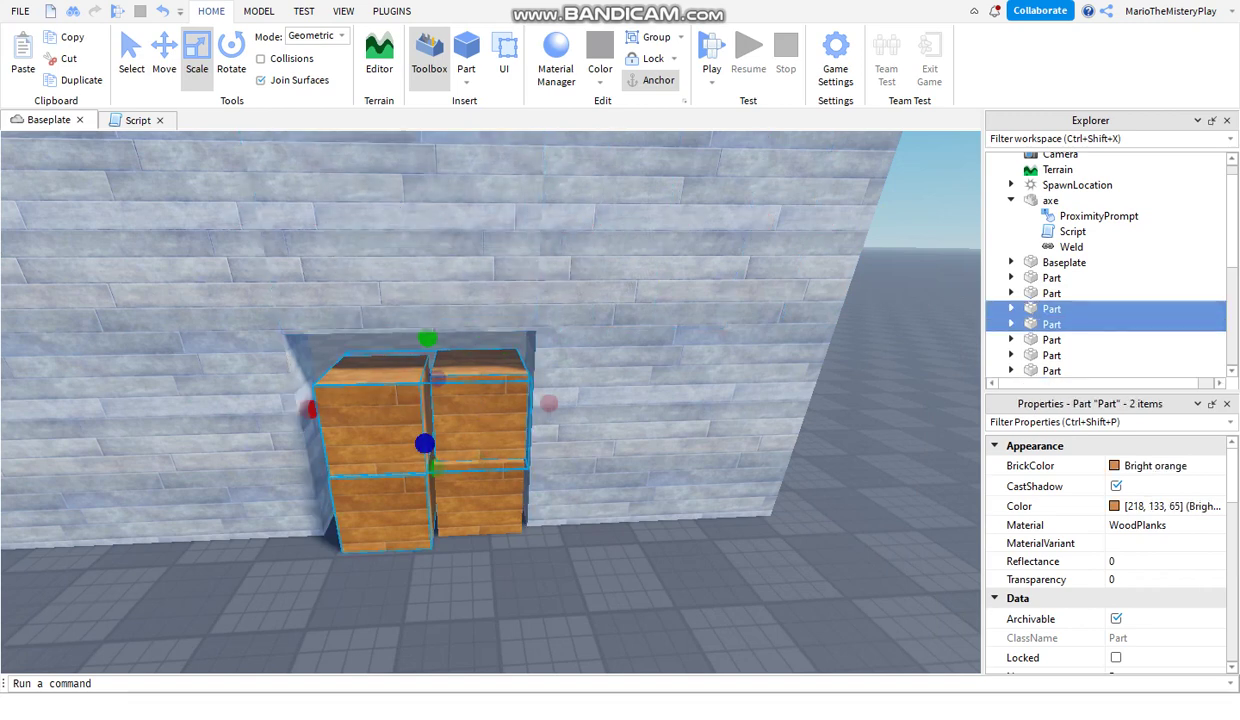
{"action": "left_click", "coordinate": [478, 500], "text": "ctrl"}
{"action": "left_click", "coordinate": [384, 512], "text": "ctrl"}
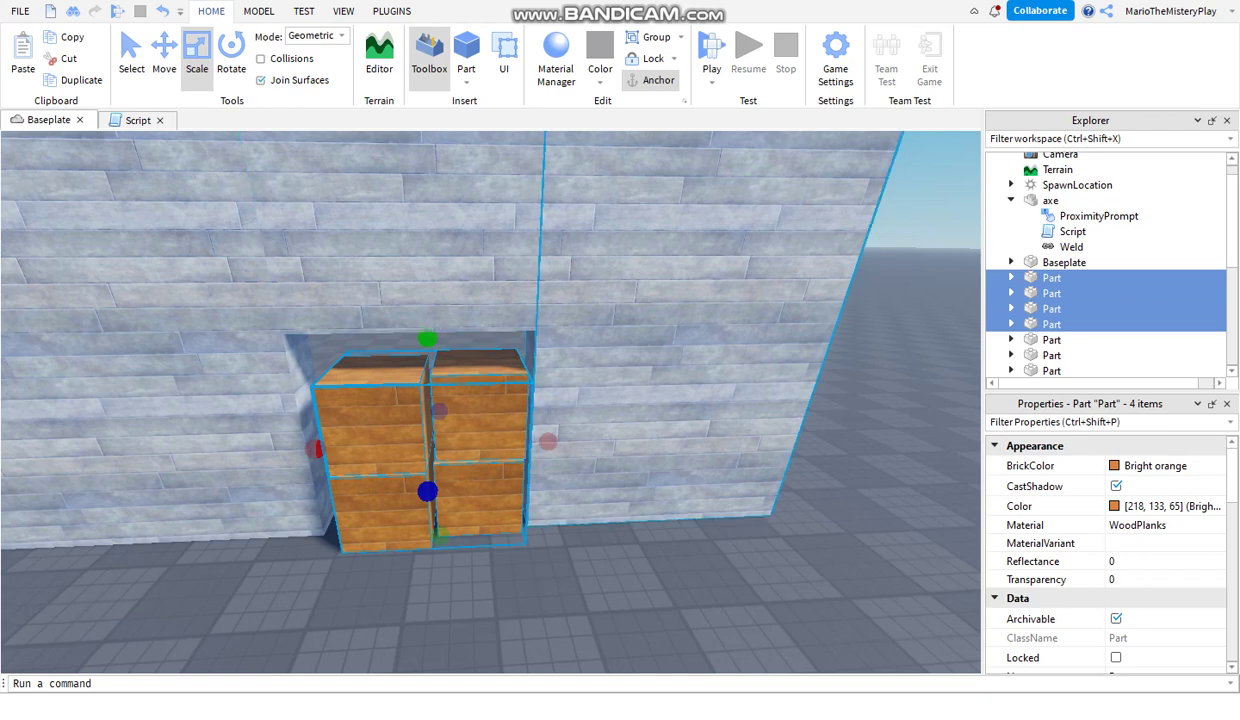
{"action": "left_click", "coordinate": [259, 12]}
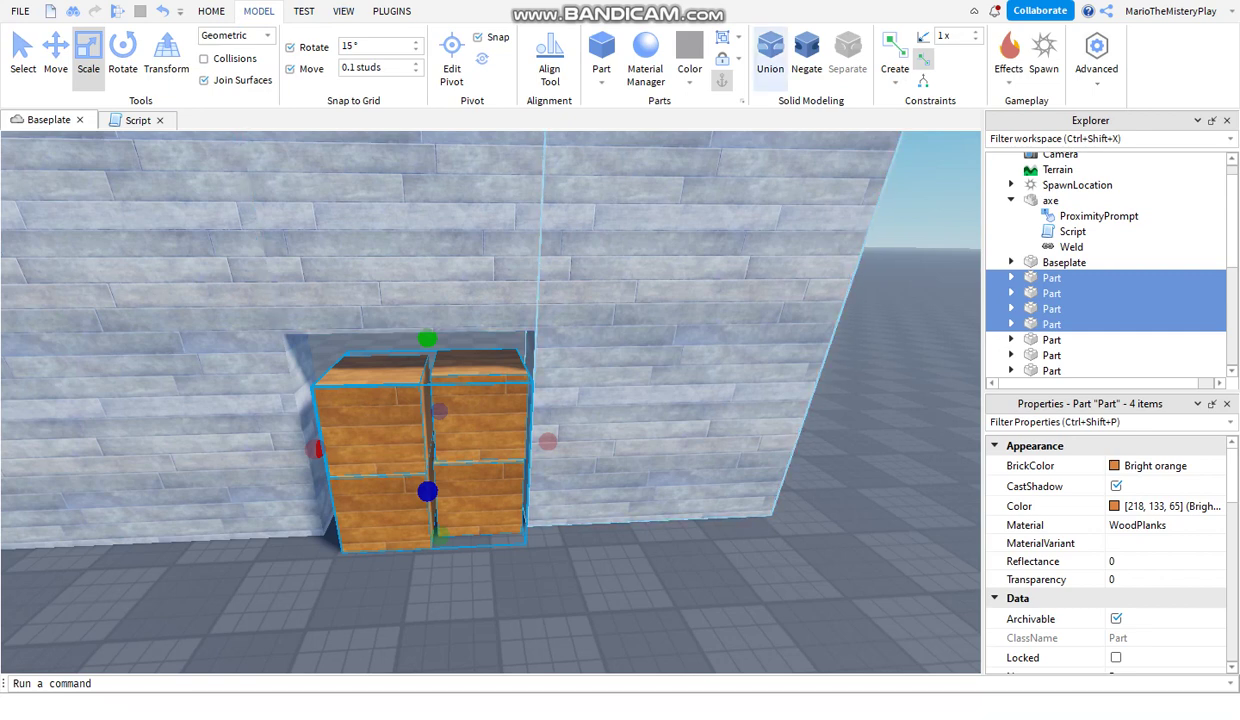
{"action": "left_click", "coordinate": [770, 55]}
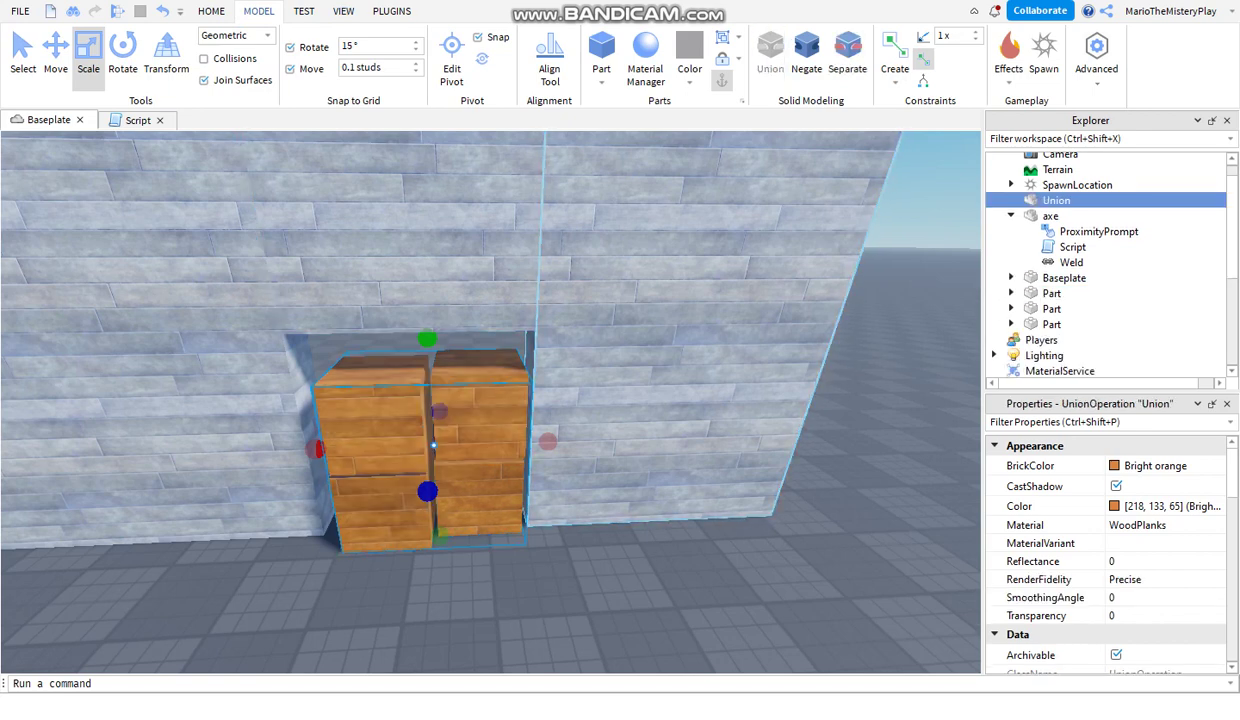
- Rename the union of wooden boxes as boxes
{"action": "left_click", "coordinate": [1081, 200]}
{"action": "type", "text": "bo"}
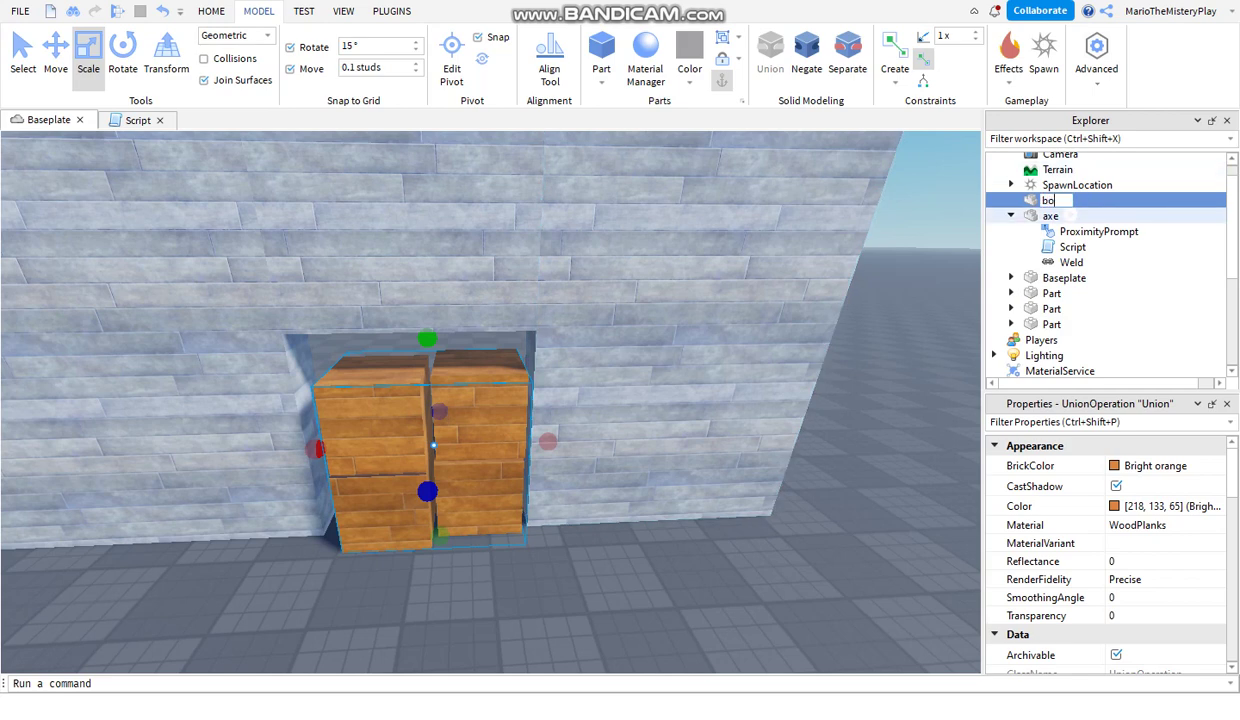
{"action": "key", "text": "Return"}
{"action": "right_click_drag", "start_coordinate": [690, 400], "coordinate": [490, 410]}
{"action": "left_click", "coordinate": [530, 420]}
{"action": "scroll", "coordinate": [400, 406], "scroll_direction": "up", "scroll_amount": 3}
{"action": "left_click", "coordinate": [138, 120]}
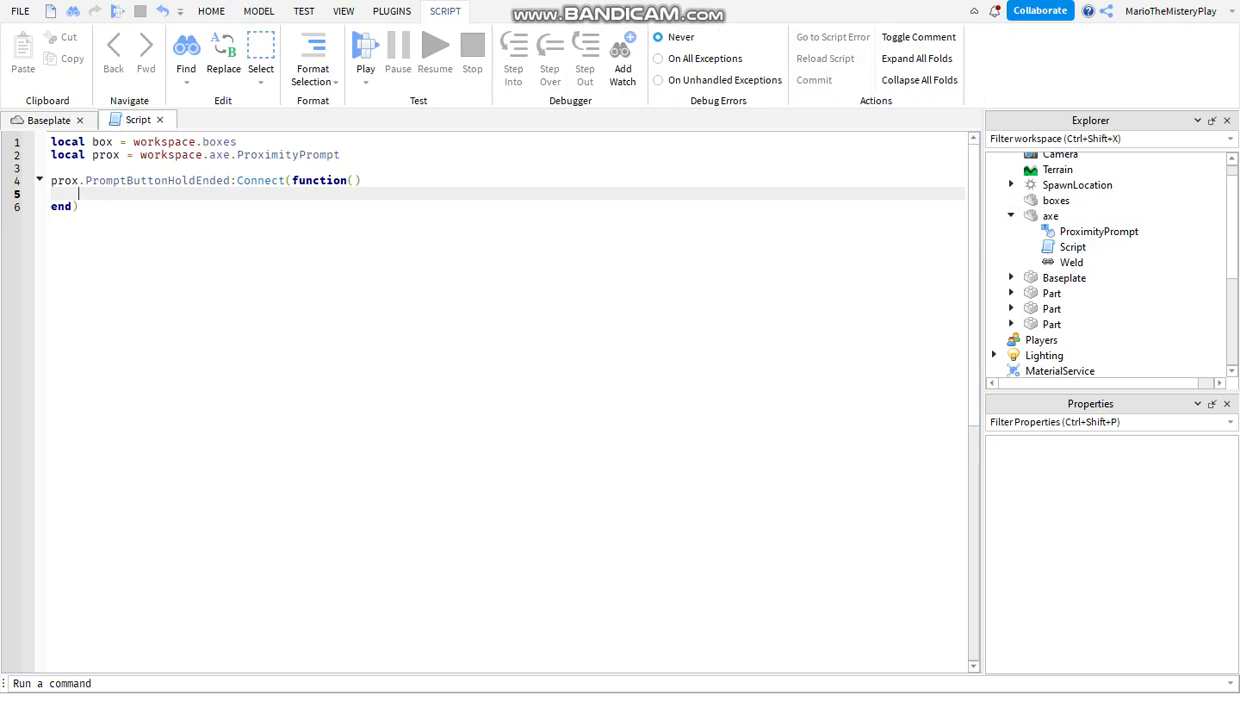
{"action": "left_click", "coordinate": [238, 142]}
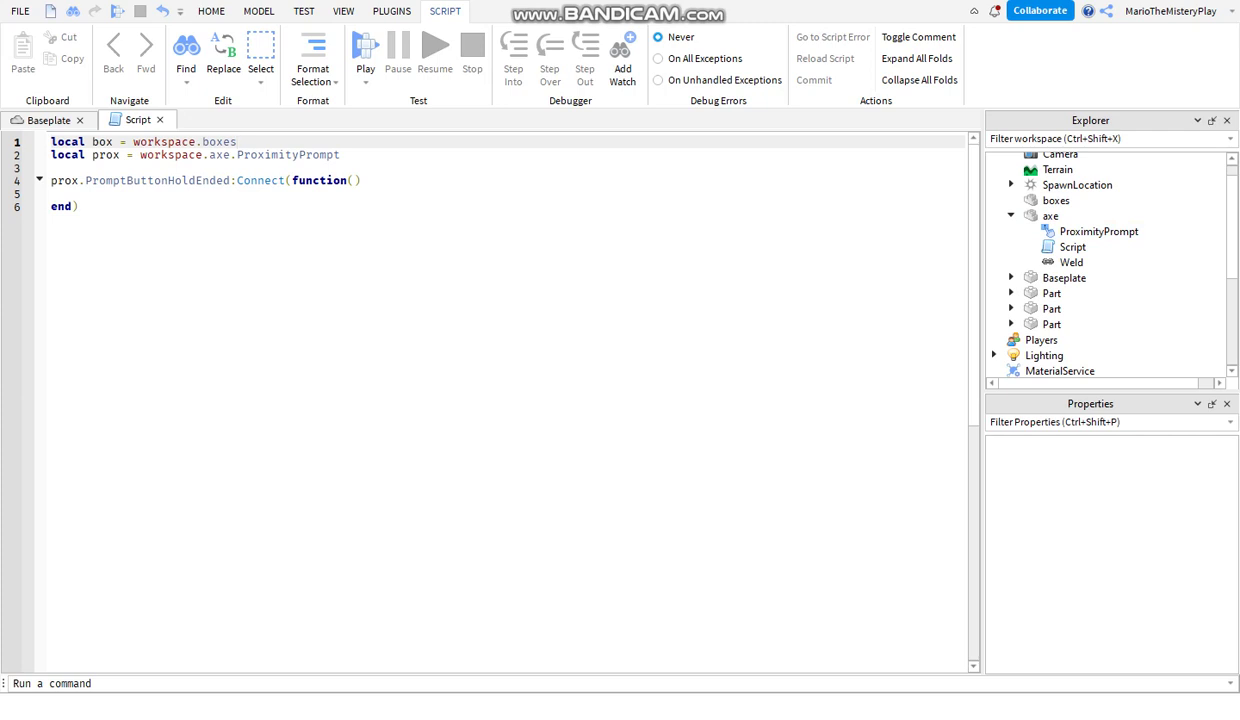
{"action": "key", "text": "alt+F4"}
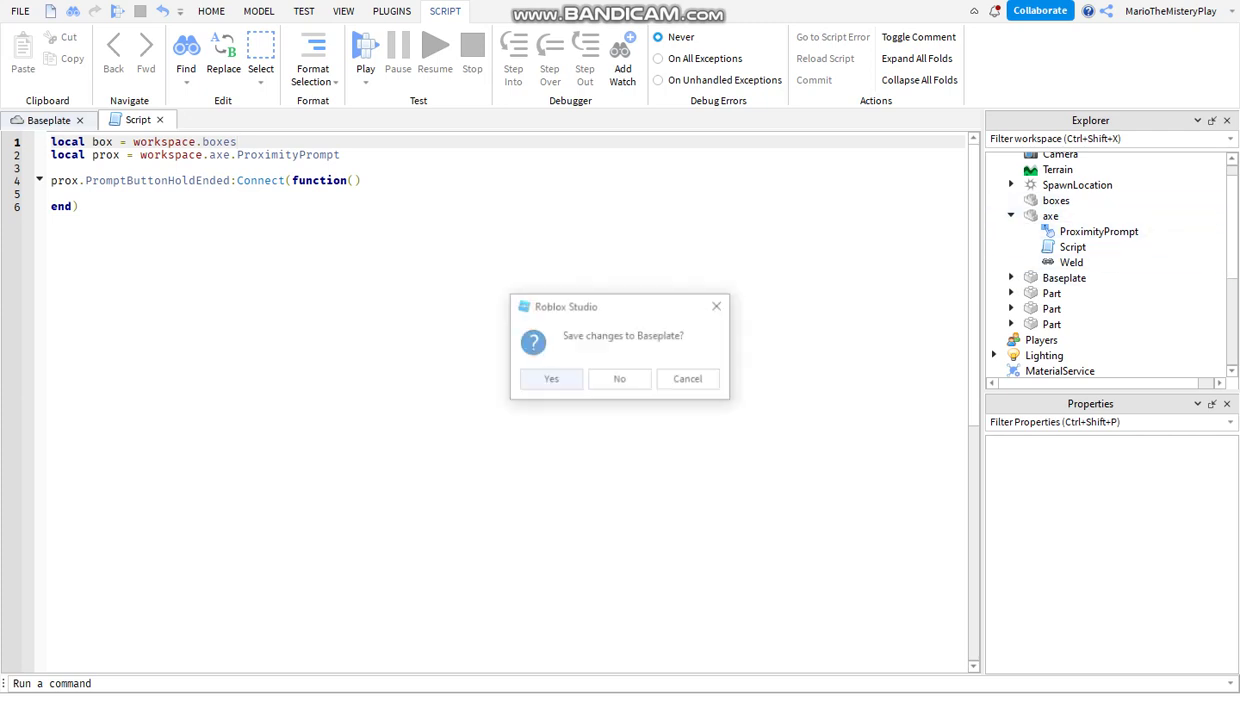
{"action": "left_click", "coordinate": [719, 306]}
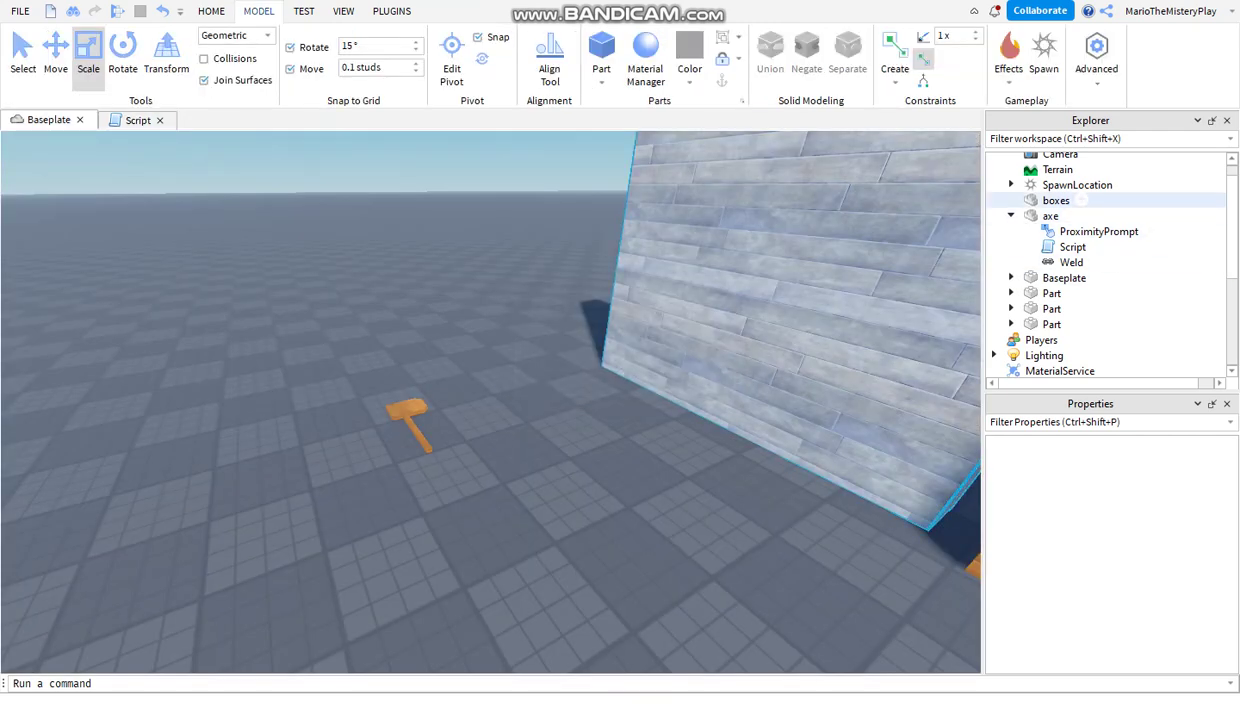
- Add a ProximityPrompt to the boxes union
{"action": "left_click", "coordinate": [1058, 200]}
{"action": "left_click", "coordinate": [1081, 200]}
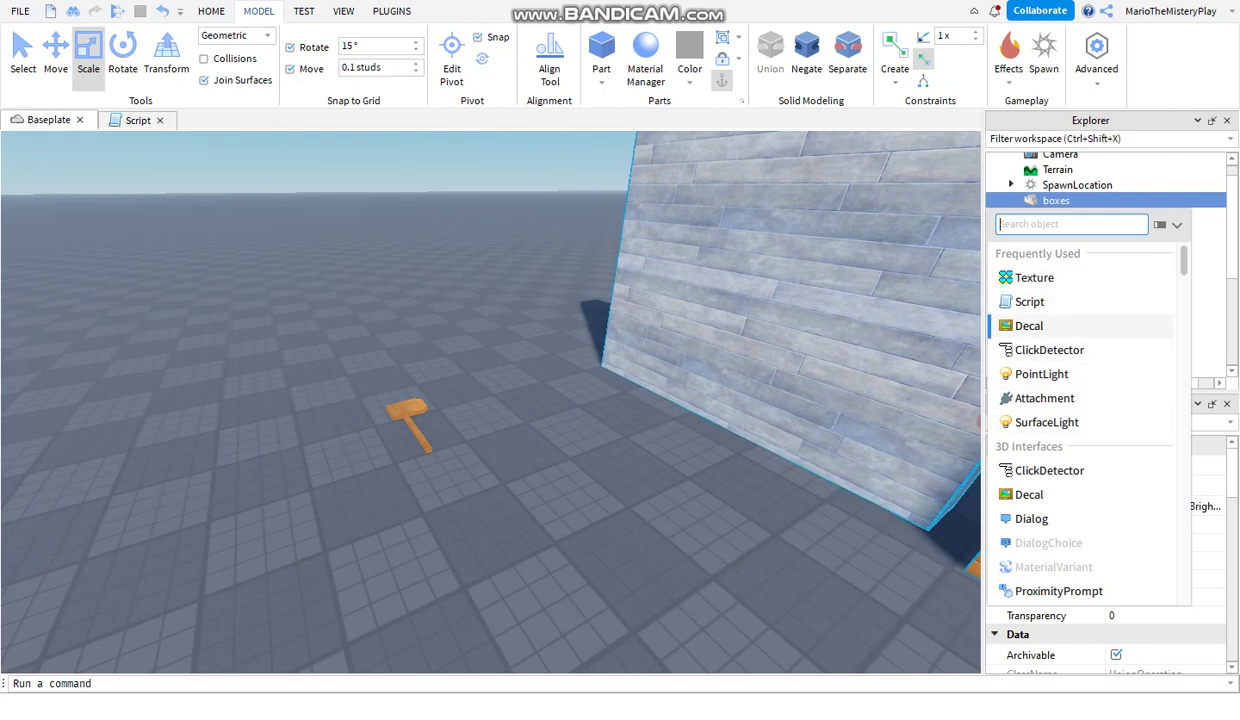
{"action": "type", "text": "pro"}
{"action": "key", "text": "Return"}
{"action": "right_click_drag", "start_coordinate": [860, 330], "coordinate": [930, 330]}
- Set the HoldDuration of the boxes' ProximityPrompt to 1 and disable the prompt
{"action": "left_click", "coordinate": [1075, 217]}
{"action": "scroll", "coordinate": [1110, 535], "scroll_direction": "down", "scroll_amount": 4}
{"action": "scroll", "coordinate": [1110, 540], "scroll_direction": "up", "scroll_amount": 2}
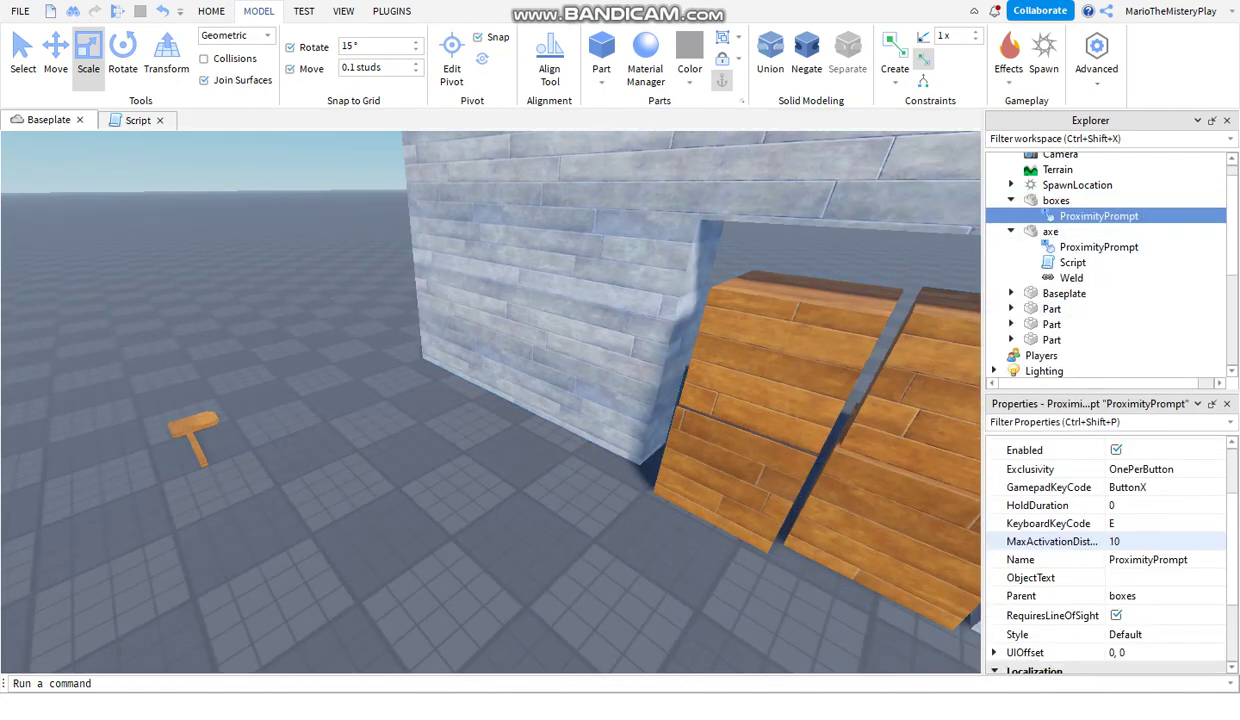
{"action": "left_click", "coordinate": [1135, 507]}
{"action": "type", "text": "1"}
{"action": "scroll", "coordinate": [1116, 570], "scroll_direction": "up", "scroll_amount": 2}
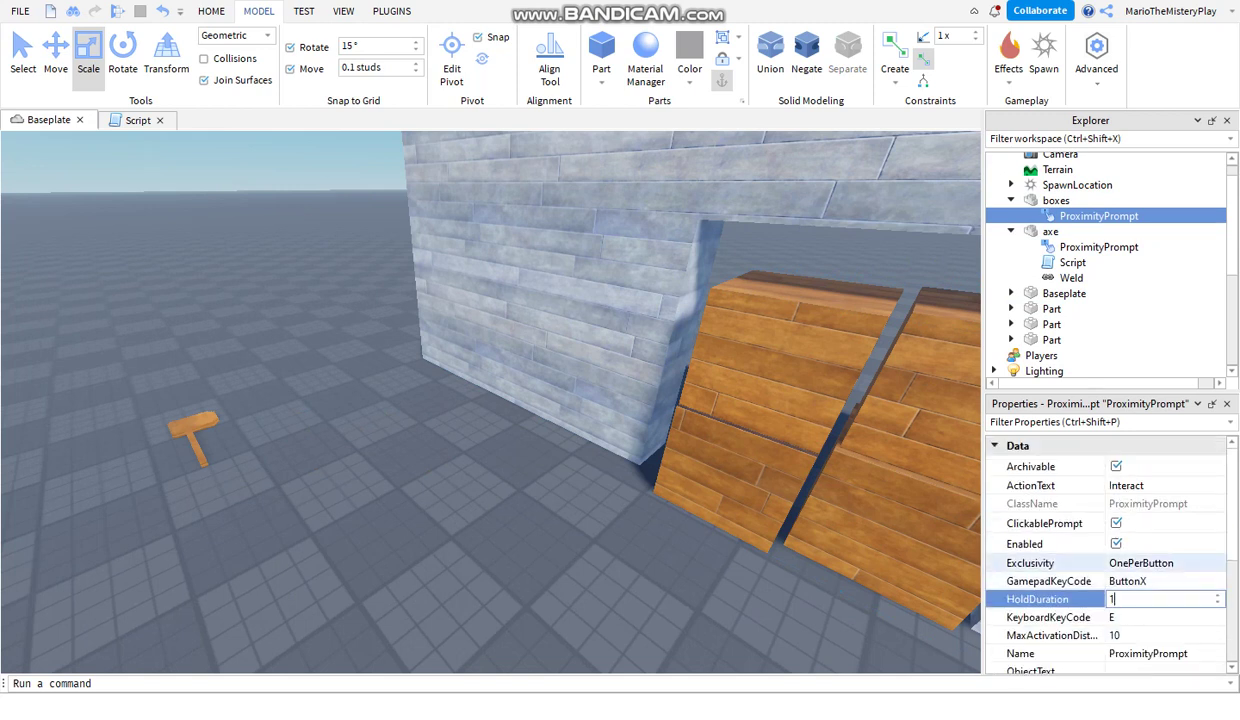
{"action": "left_click", "coordinate": [1116, 544]}
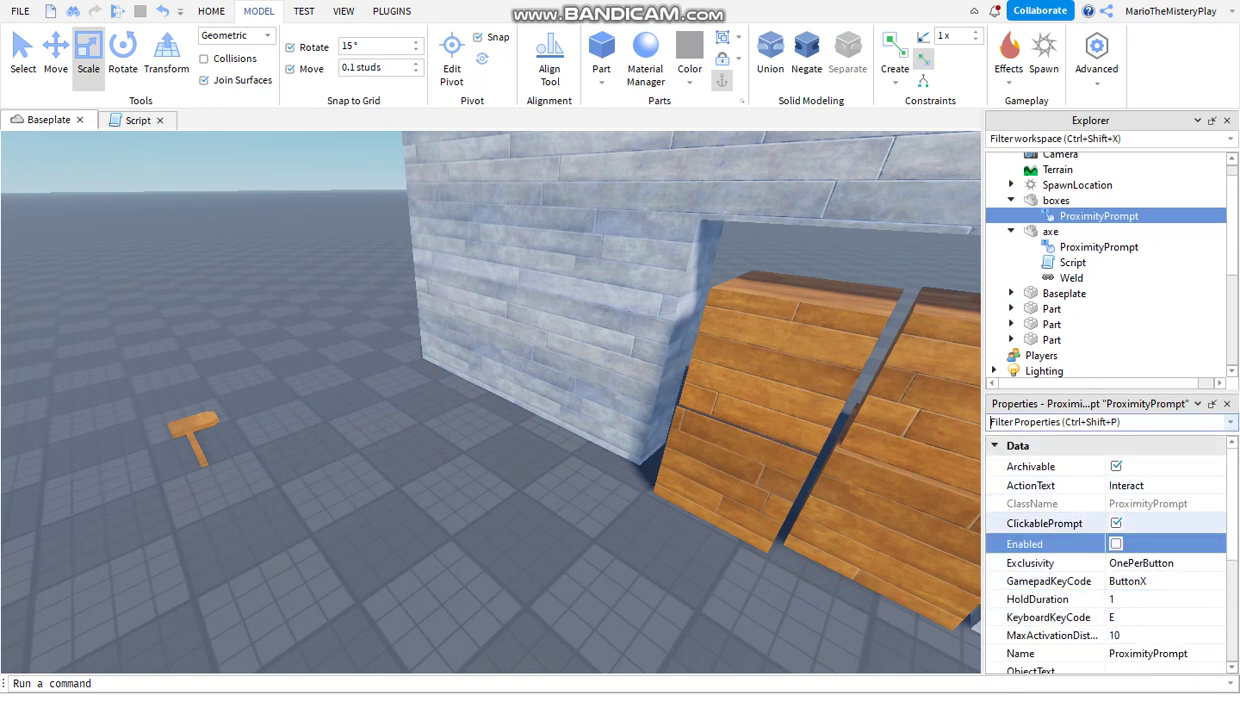
- Set the ActionText of the boxes' ProximityPrompt to "break"
{"action": "left_click", "coordinate": [1128, 486]}
{"action": "type", "text": "break"}
{"action": "key", "text": "Return"}
{"action": "right_click_drag", "start_coordinate": [740, 400], "coordinate": [830, 400]}
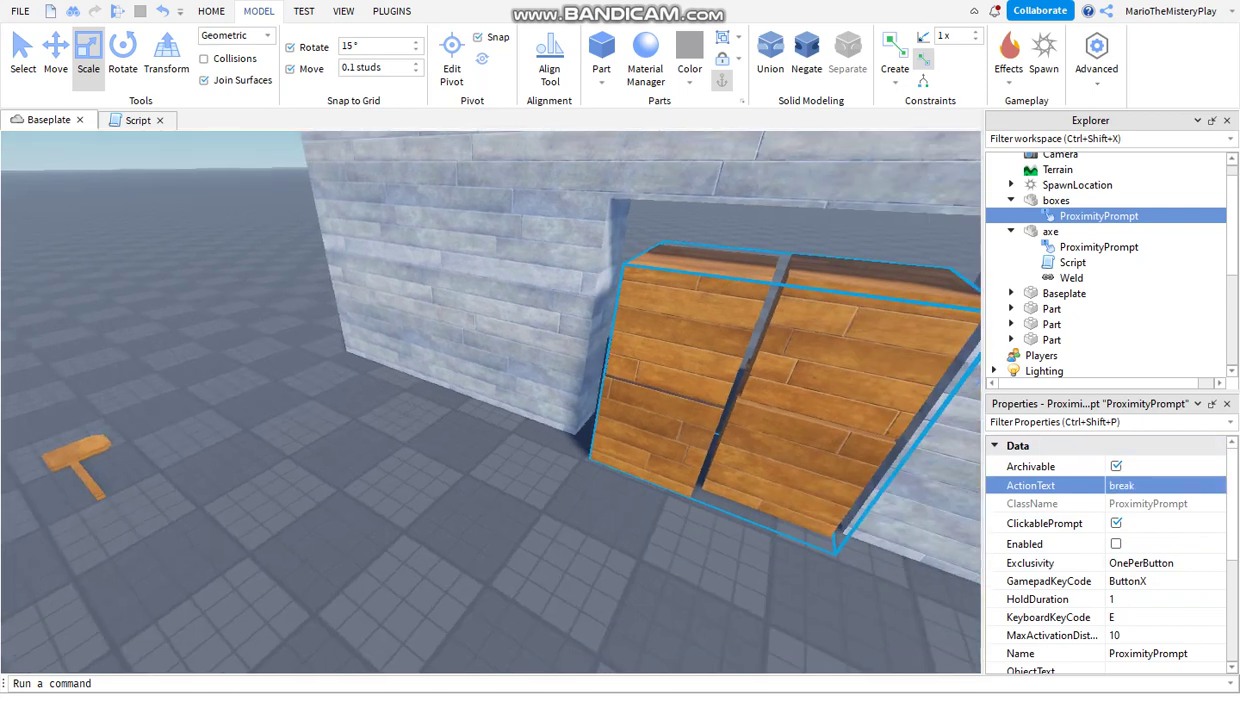
{"action": "left_click", "coordinate": [1058, 201]}
{"action": "right_click_drag", "start_coordinate": [800, 260], "coordinate": [540, 260]}
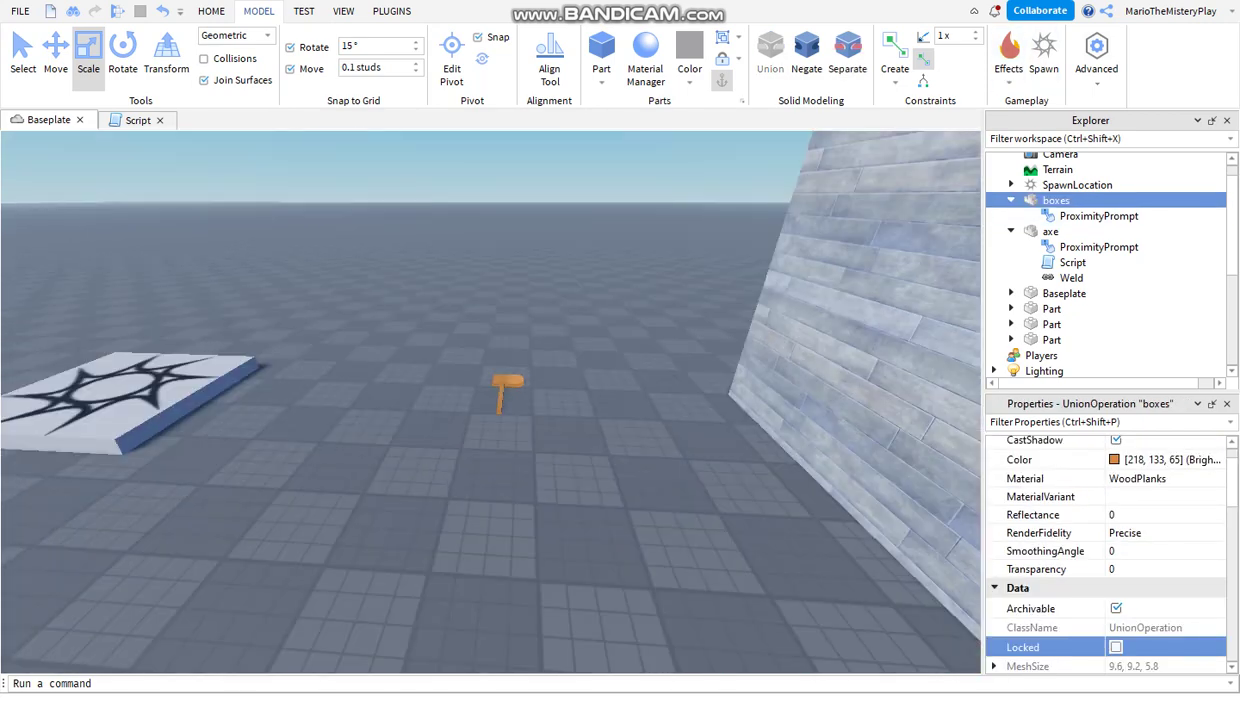
- In the axe script, extend the box variable's reference to workspace.boxes.ProximityPrompt
{"action": "left_click", "coordinate": [138, 120]}
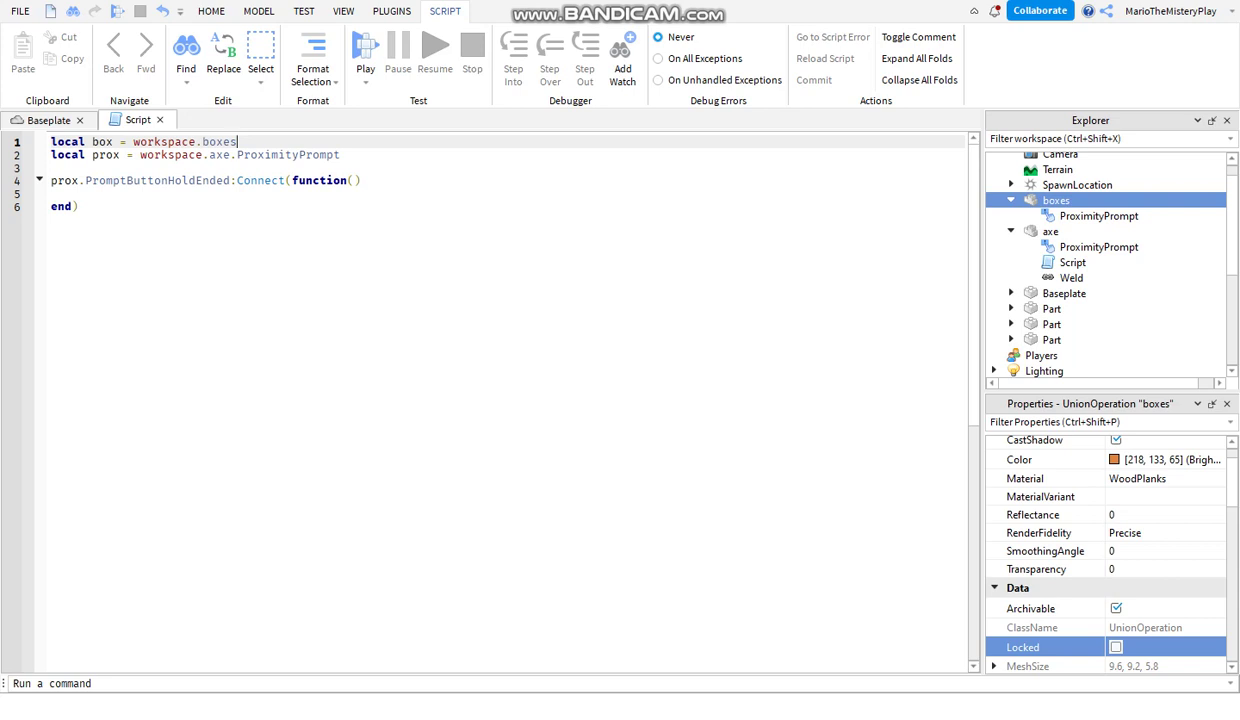
{"action": "type", "text": ".ProximityPrompt"}
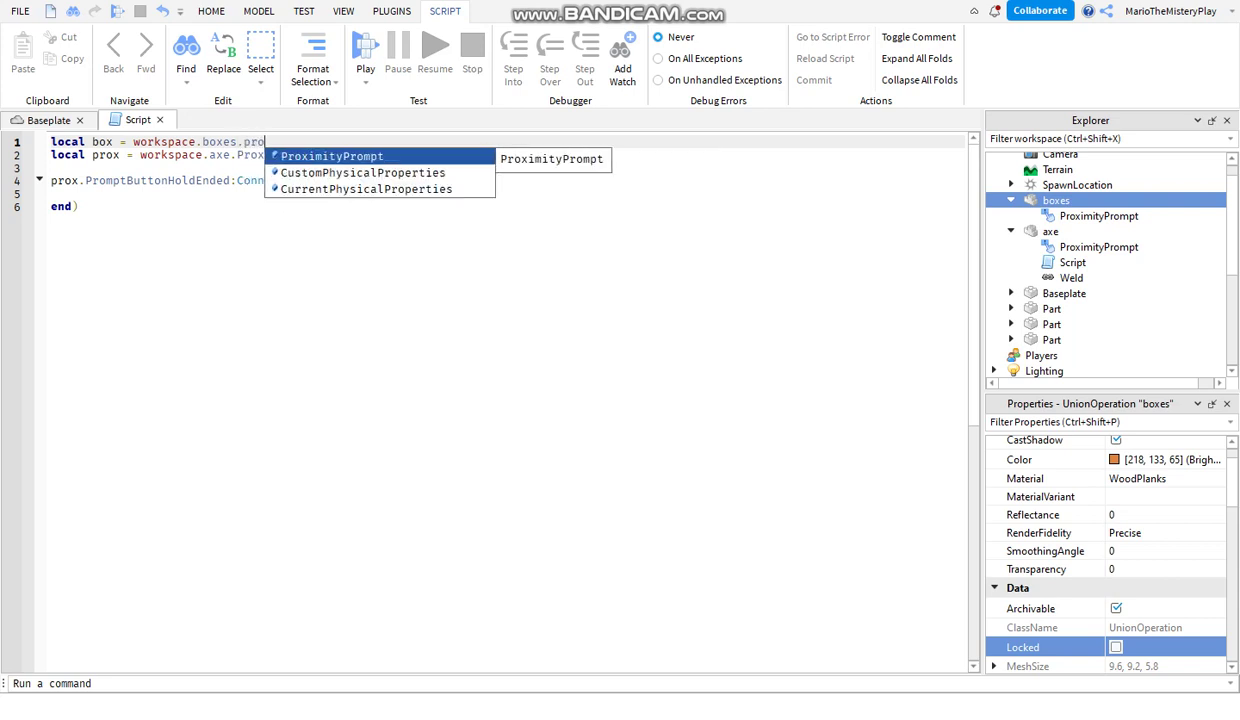
{"action": "key", "text": "Tab"}
{"action": "left_click", "coordinate": [79, 206]}
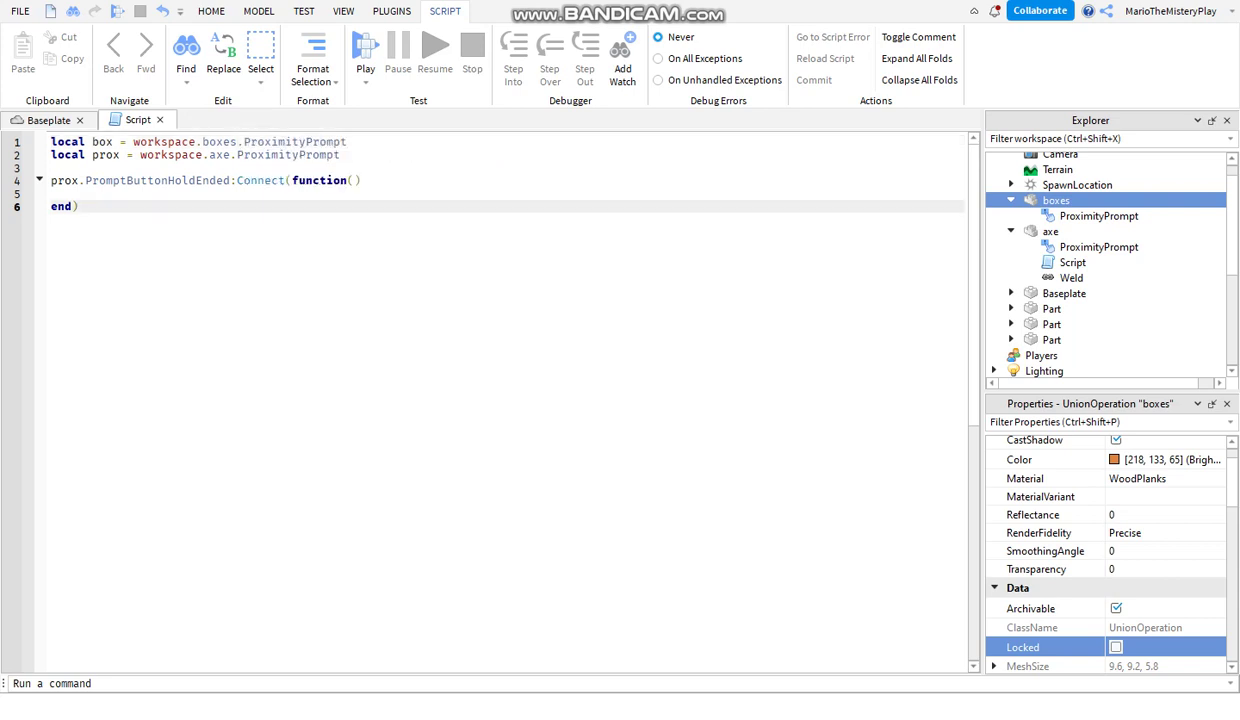
- Add the line box.Enabled = true inside the PromptButtonHoldEnded function, followed by a new empty line
{"action": "left_click", "coordinate": [79, 194]}
{"action": "type", "text": "box.e"}
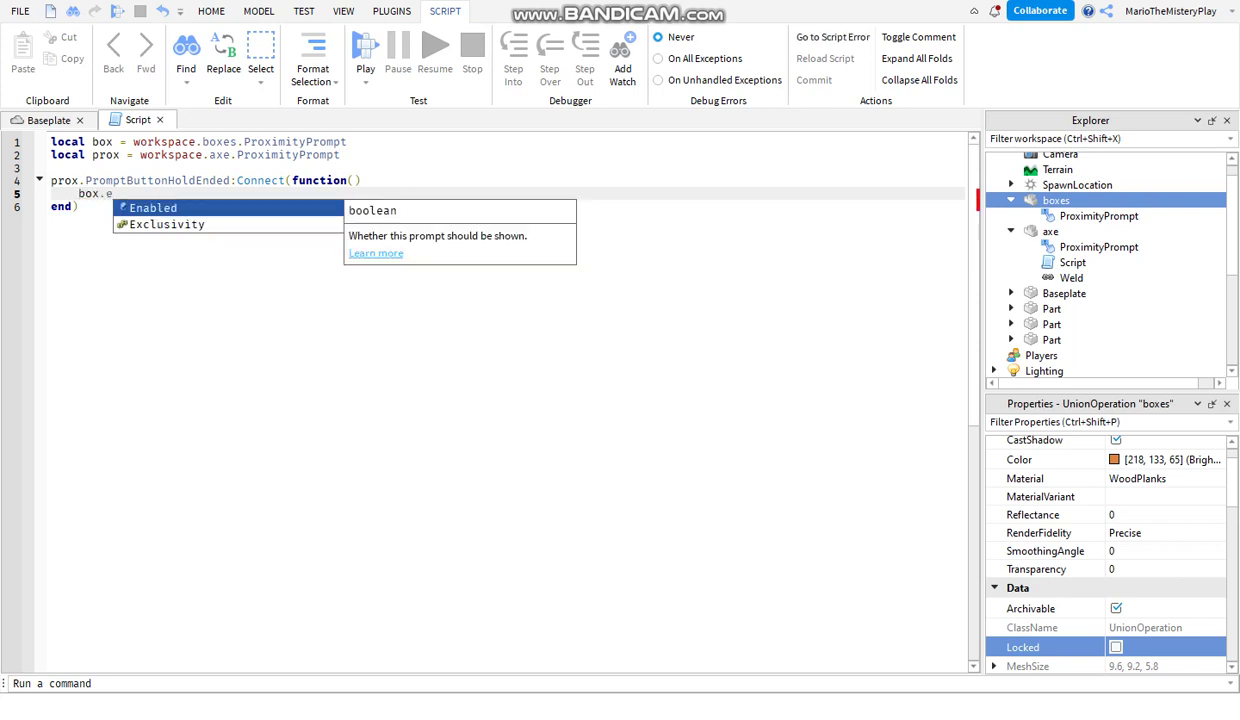
{"action": "type", "text": "nabled = true"}
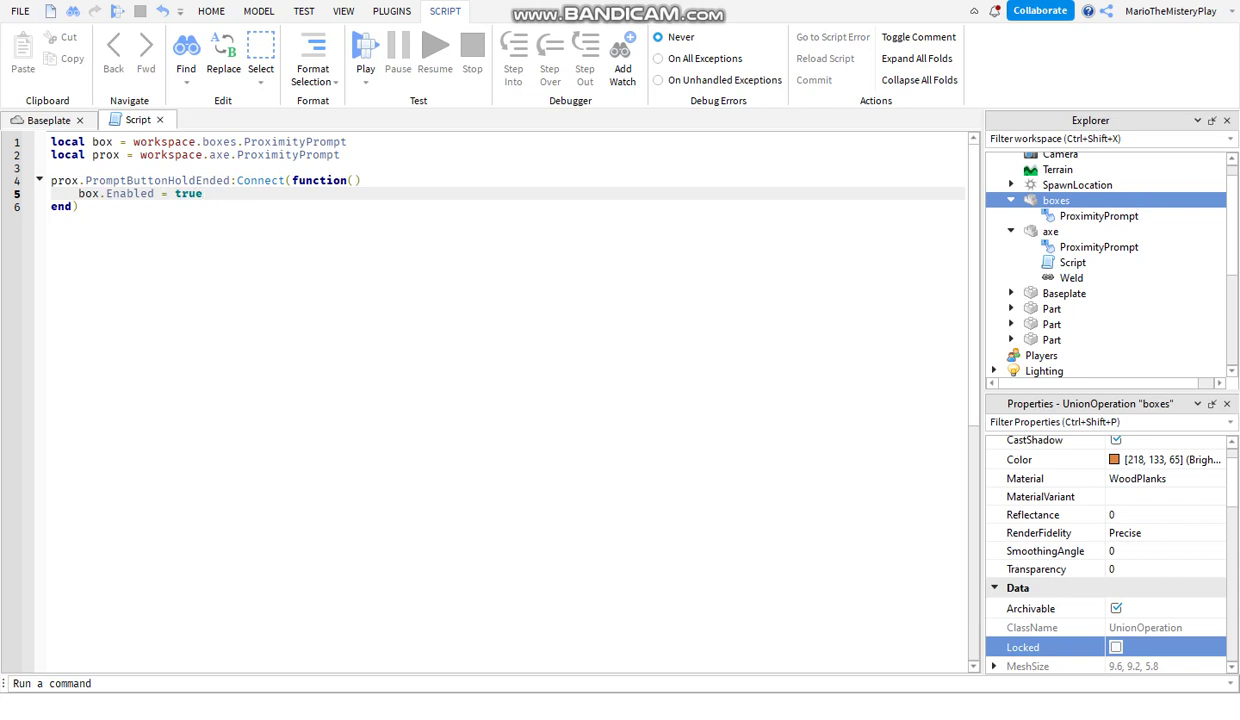
{"action": "key", "text": "Return"}
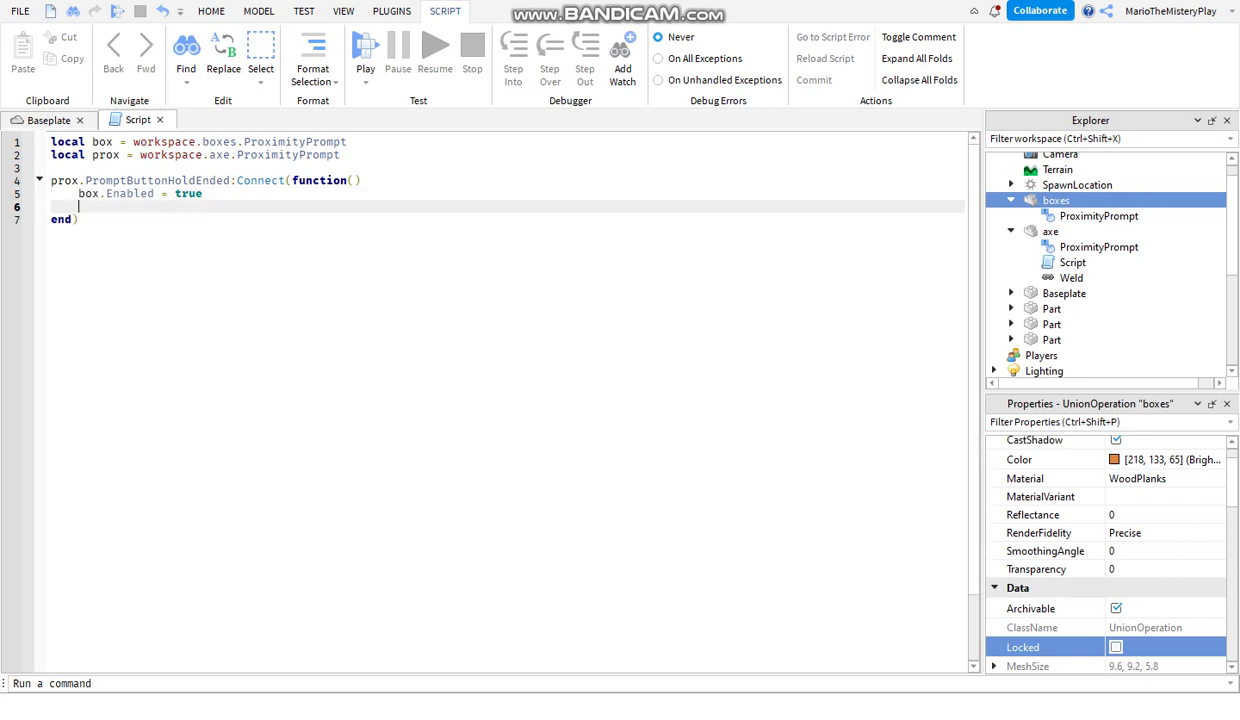
- Declare local axe = workspace.axe below the prox variable
{"action": "left_click", "coordinate": [341, 155]}
{"action": "key", "text": "Return"}
{"action": "type", "text": "local axe = work"}
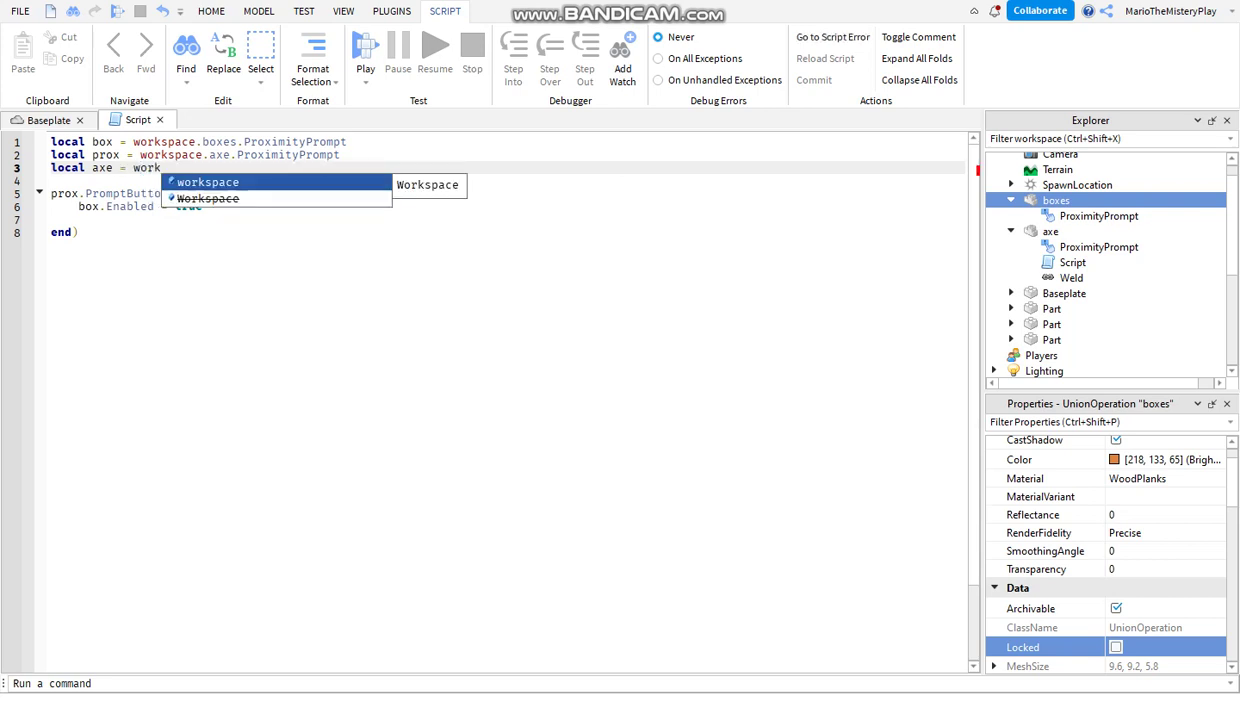
{"action": "type", "text": "space.axe"}
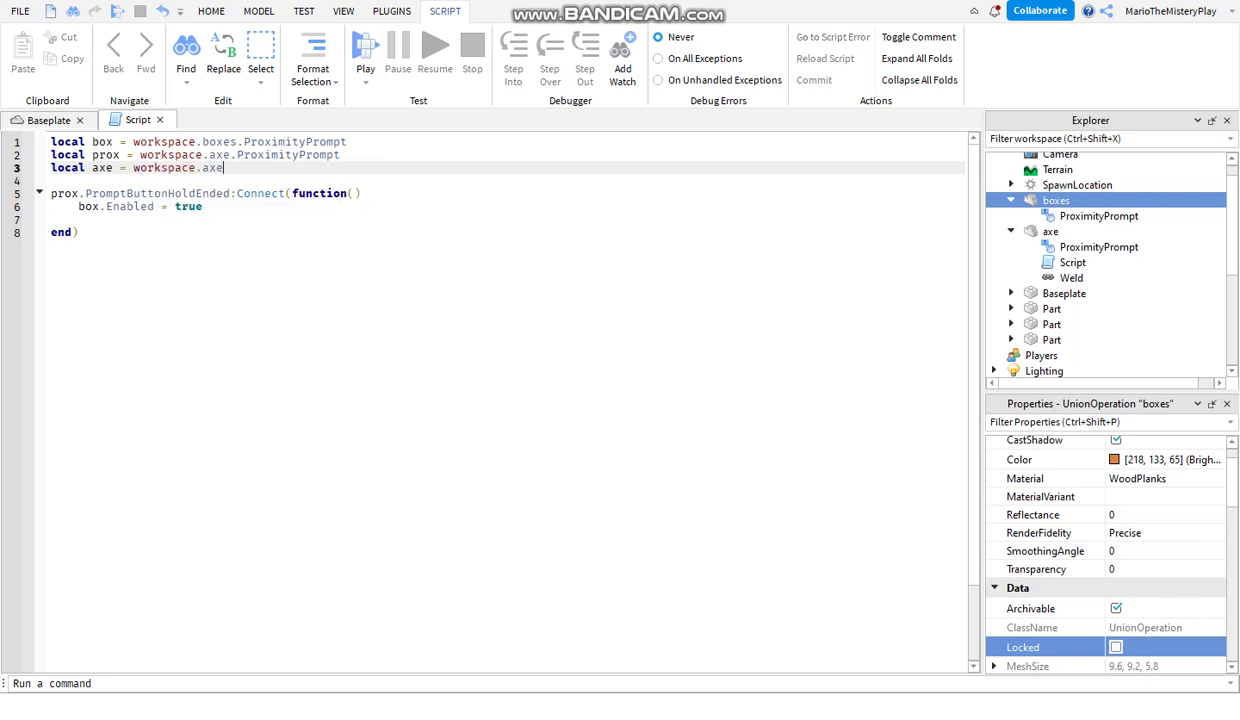
- Add axe:Destroy() after the box.Enabled line in the function and close the script
{"action": "left_click", "coordinate": [79, 219]}
{"action": "type", "text": "a"}
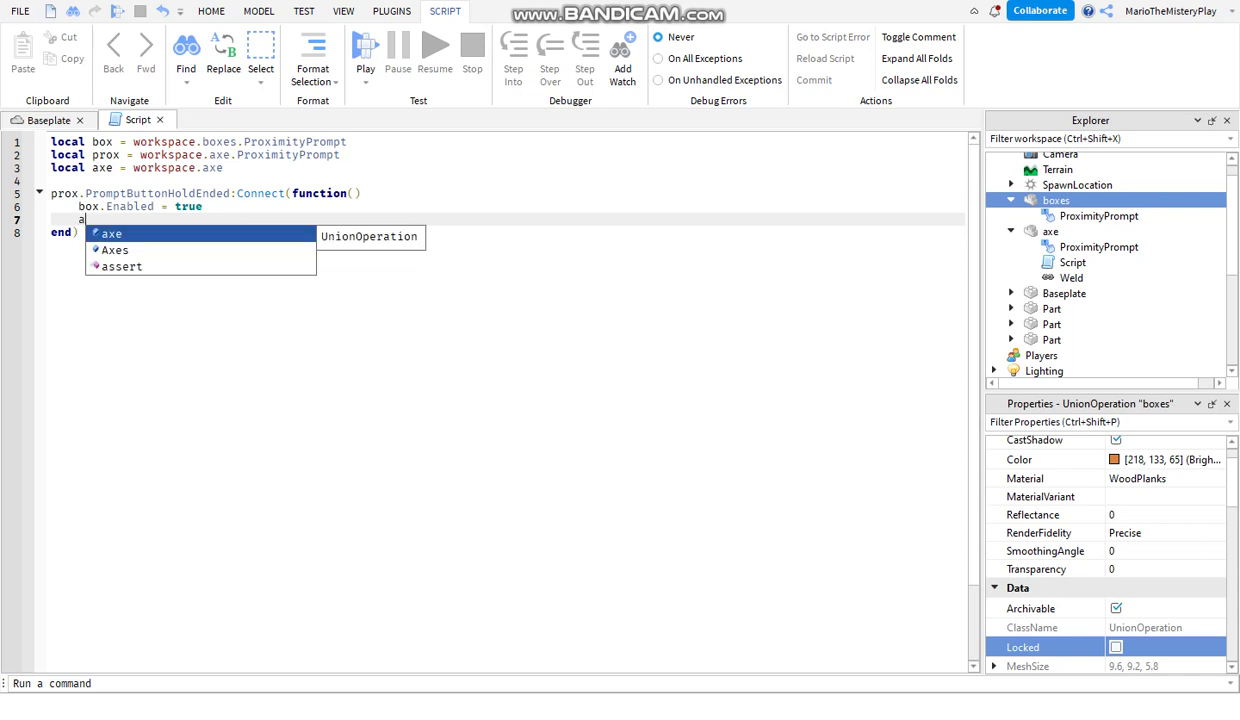
{"action": "type", "text": "xe."}
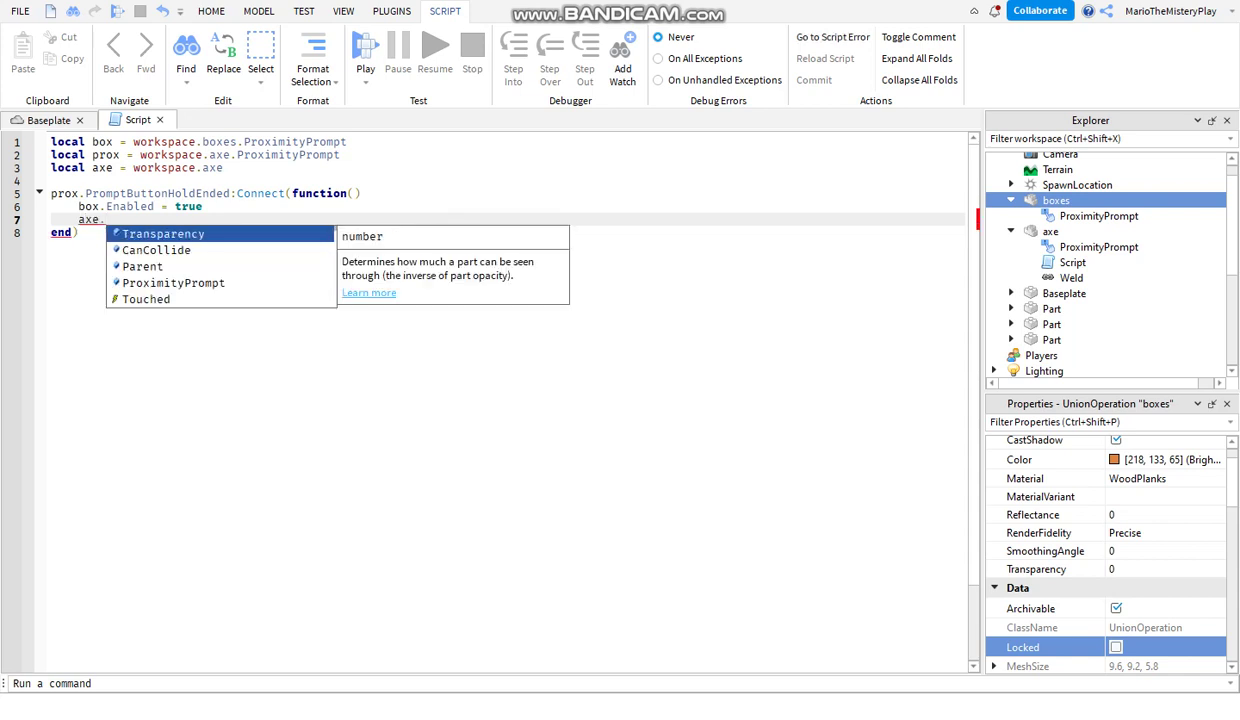
{"action": "key", "text": "BackSpace"}
{"action": "type", "text": ":Destroy()"}
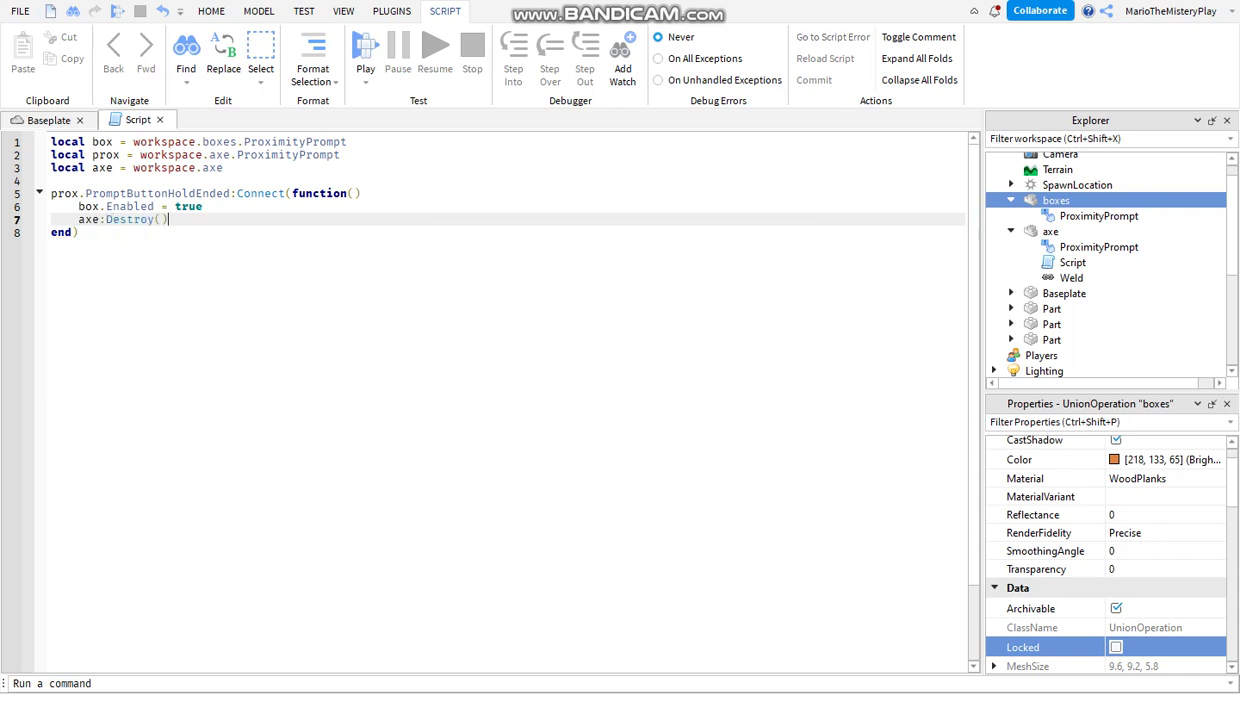
{"action": "left_click", "coordinate": [160, 120]}
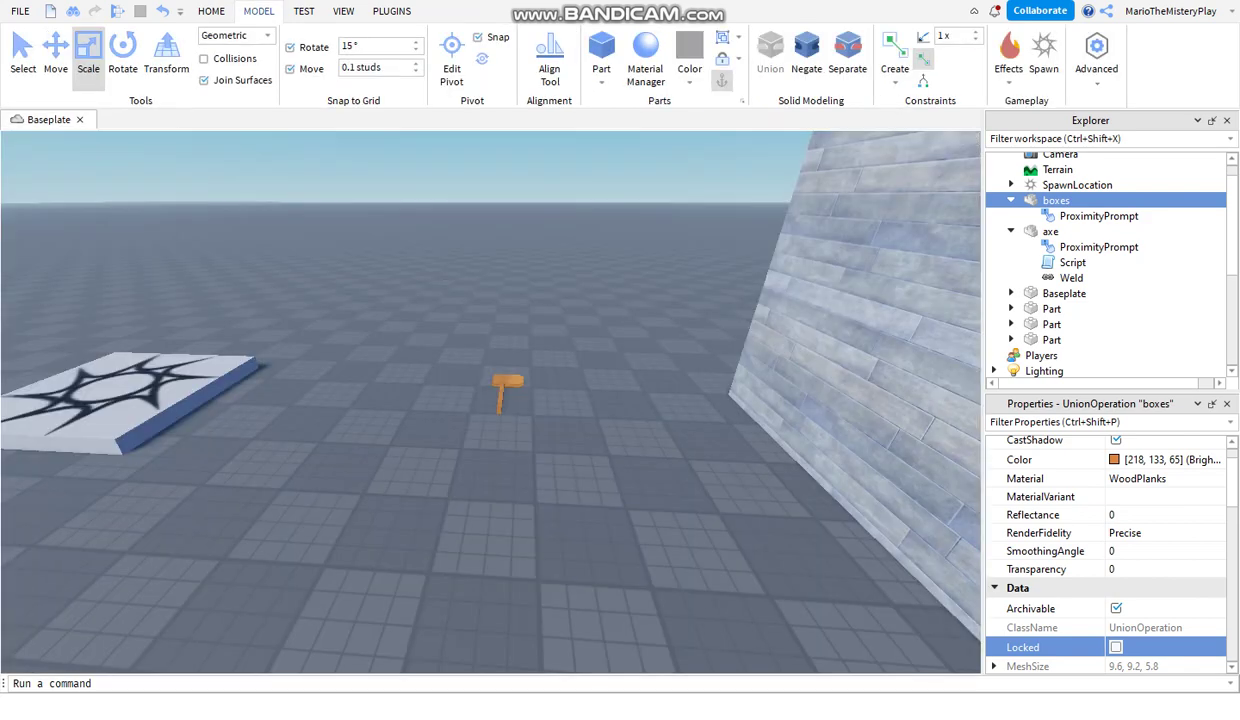
- Select the boxes union in the doorway and add a Script to it
{"action": "scroll", "coordinate": [490, 228], "scroll_direction": "up", "scroll_amount": 2}
{"action": "right_click_drag", "start_coordinate": [390, 190], "coordinate": [490, 228]}
{"action": "left_click_drag", "start_coordinate": [490, 228], "coordinate": [539, 329]}
{"action": "right_click_drag", "start_coordinate": [539, 329], "coordinate": [590, 330]}
{"action": "left_click", "coordinate": [550, 329]}
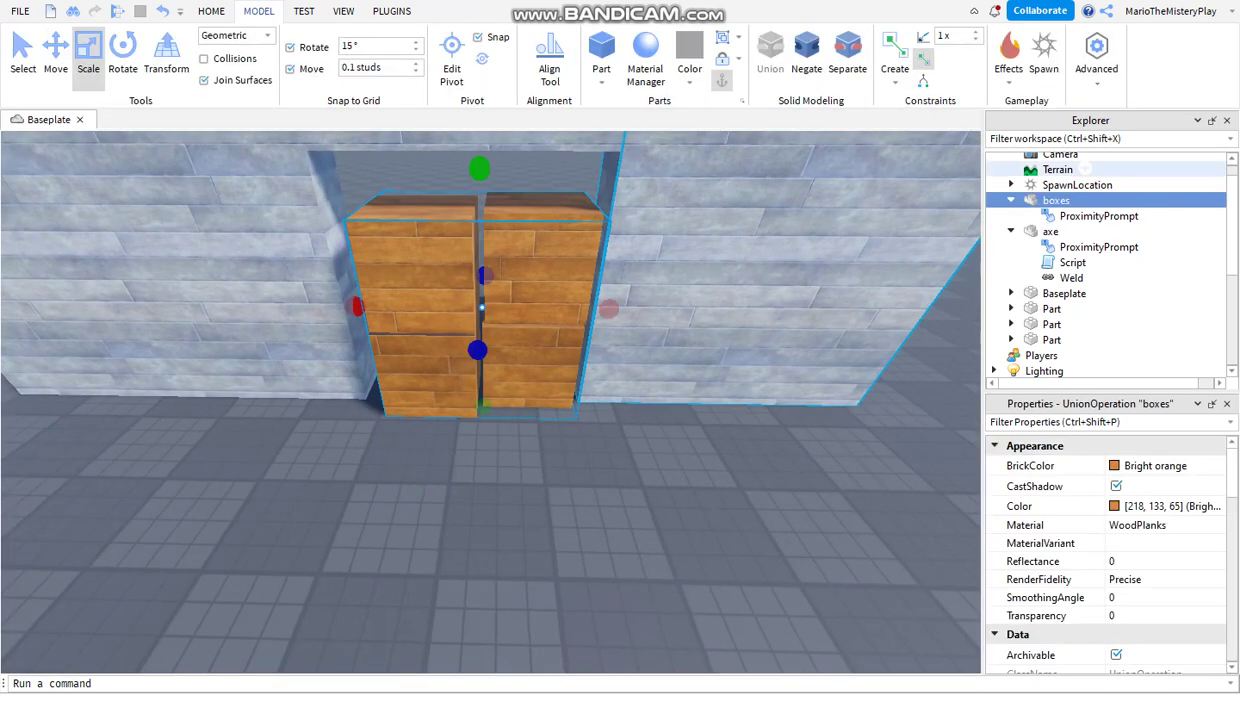
{"action": "left_click", "coordinate": [1080, 200]}
{"action": "left_click", "coordinate": [1029, 301]}
- Replace the new script's default code with local boxes = workspace.boxes
{"action": "key", "text": "ctrl+a"}
{"action": "type", "text": "local"}
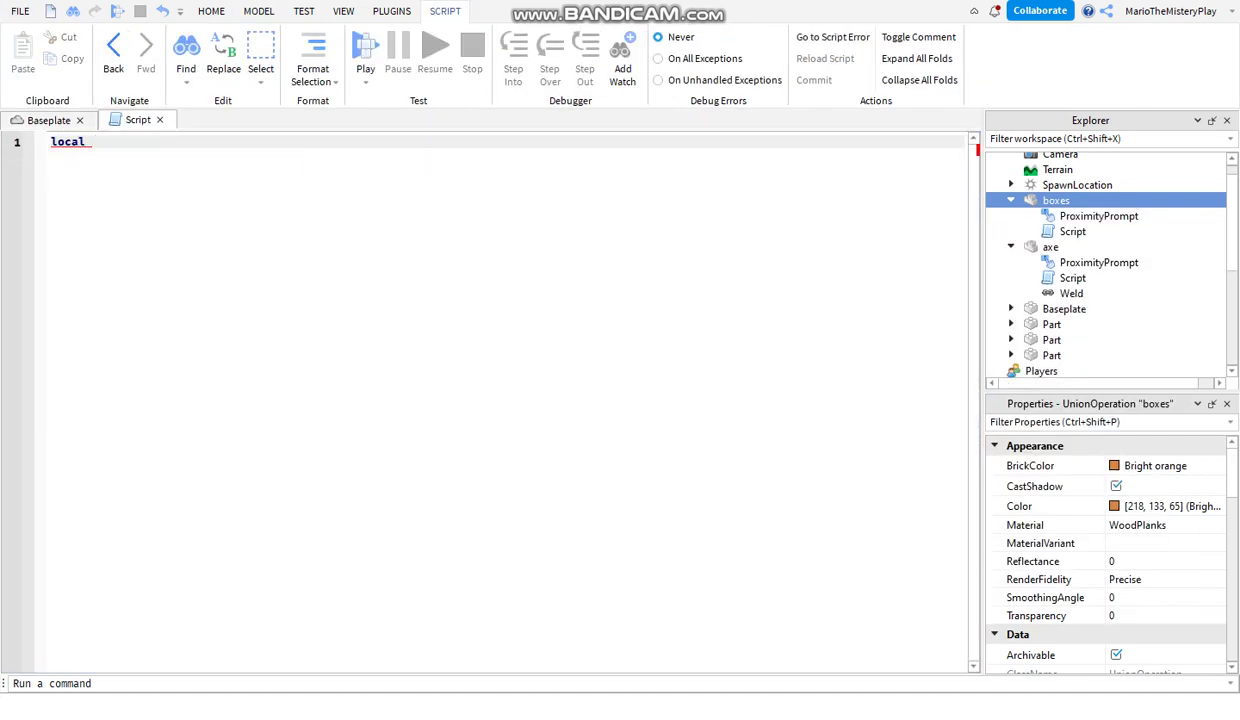
{"action": "type", "text": " boxes = workspace.boxes"}
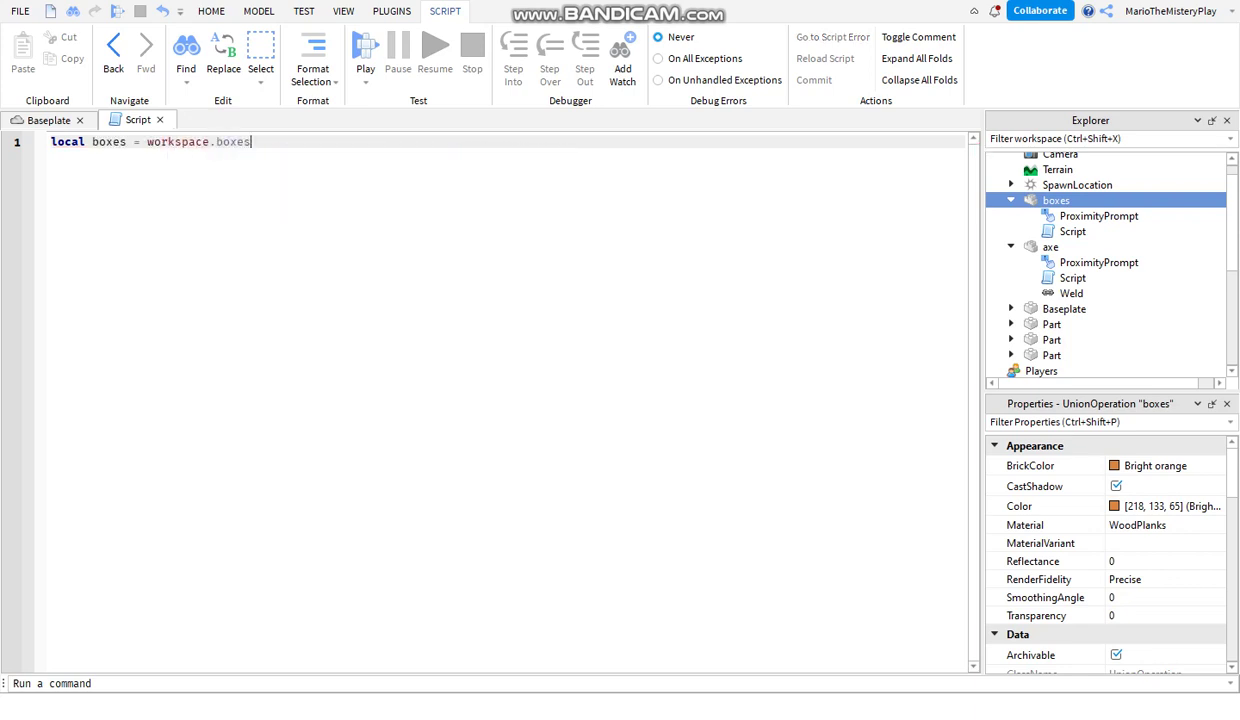
- Declare local prox = workspace.boxes.ProximityPrompt below the boxes variable
{"action": "key", "text": "Return"}
{"action": "type", "text": "local pr"}
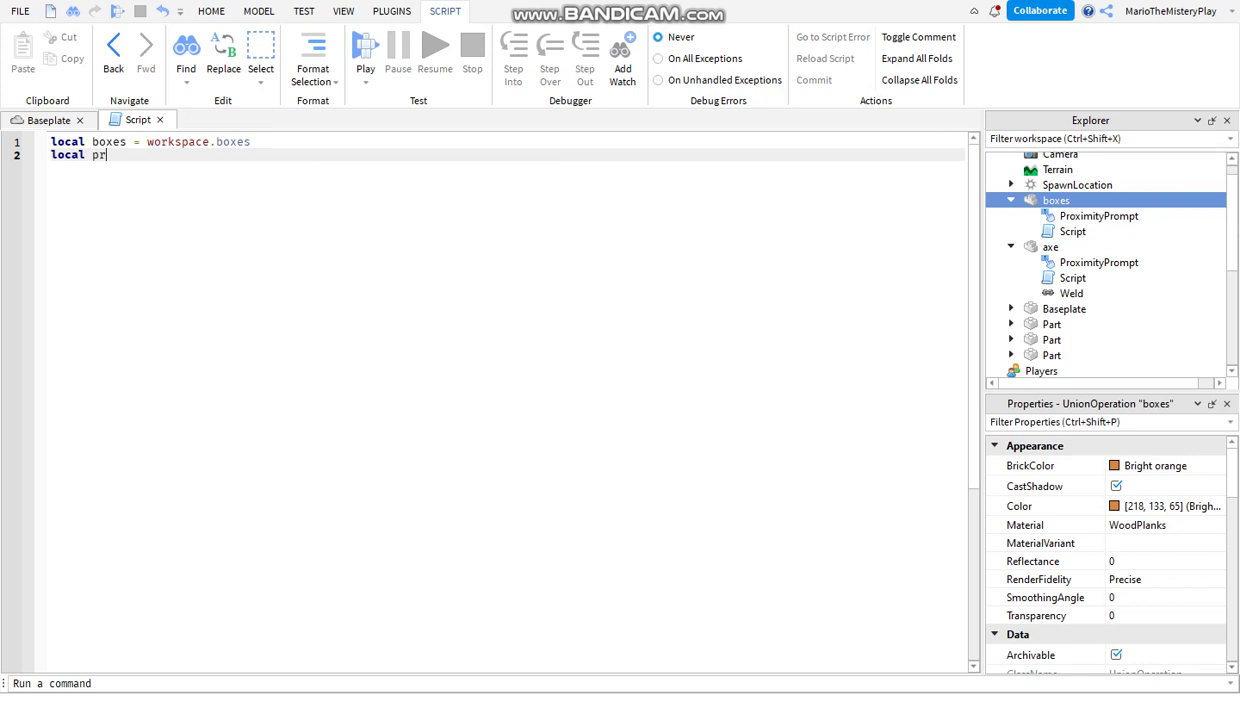
{"action": "type", "text": "ox = w"}
{"action": "key", "text": "Tab"}
{"action": "type", "text": ".box"}
{"action": "key", "text": "Tab"}
{"action": "type", "text": ".bo"}
{"action": "key", "text": "BackSpace"}
{"action": "type", "text": "ProximityPrompt"}
{"action": "key", "text": "Tab"}
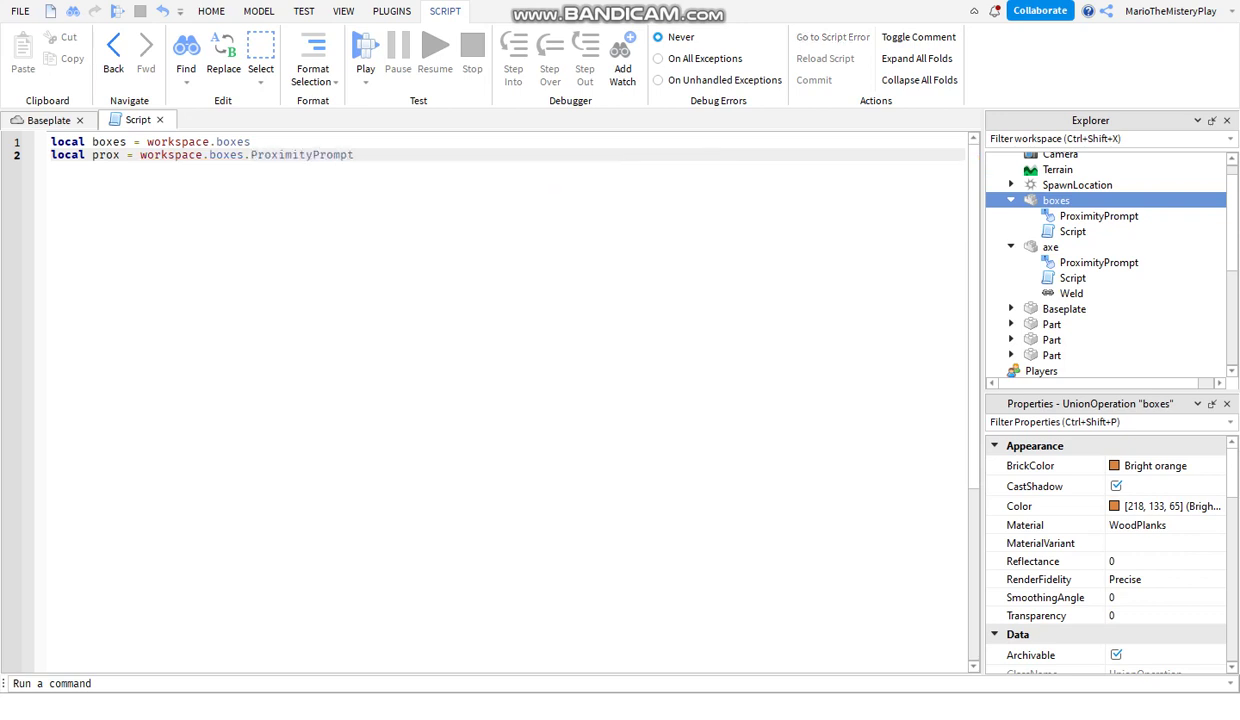
- Connect a new function() to prox.PromptButtonHoldEnded, leaving a blank line after the variables
{"action": "key", "text": "Return"}
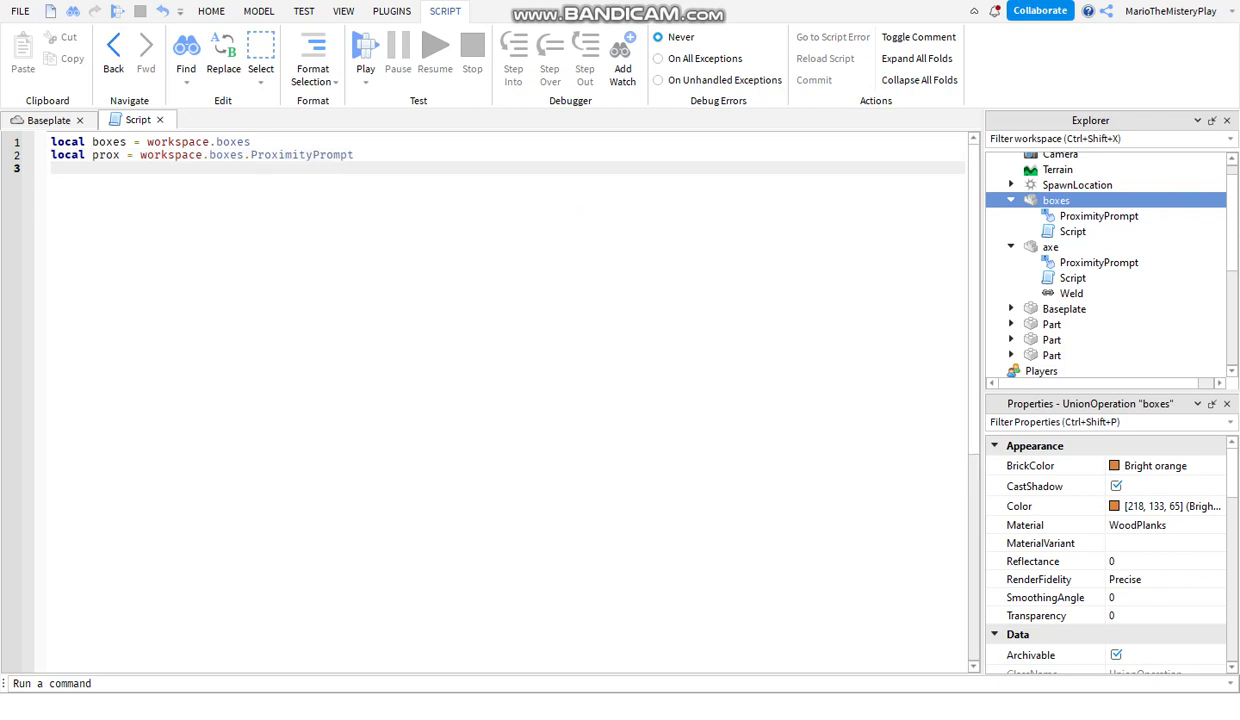
{"action": "key", "text": "Return"}
{"action": "type", "text": "prox."}
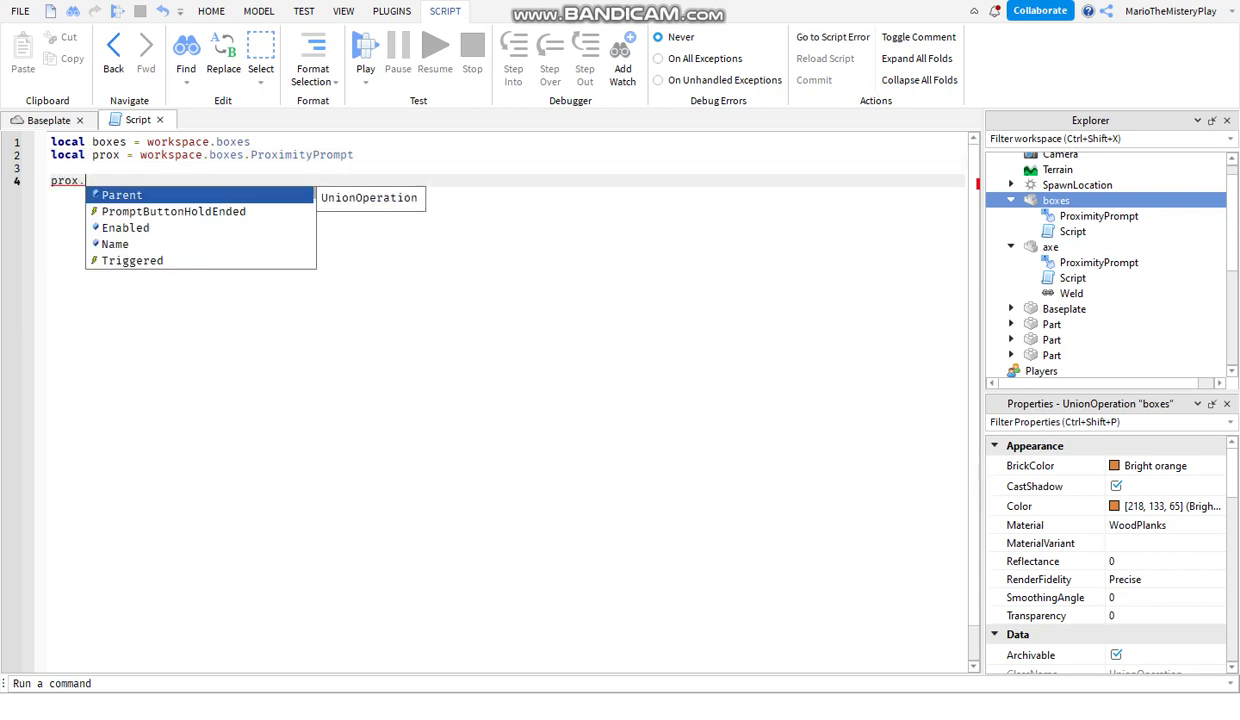
{"action": "type", "text": "#"}
{"action": "type", "text": "PromptButtonHoldEnded"}
{"action": "key", "text": "Return"}
{"action": "type", "text": ":"}
{"action": "key", "text": "Tab"}
{"action": "type", "text": "function("}
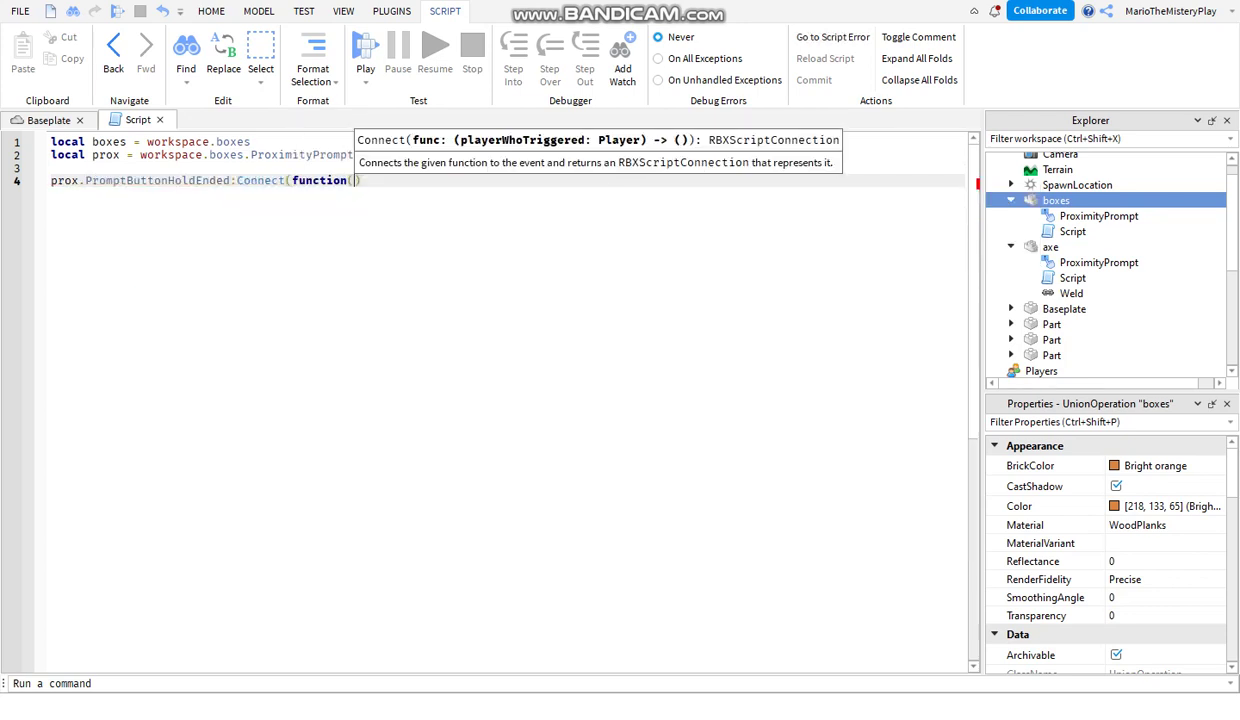
{"action": "type", "text": ")"}
{"action": "key", "text": "Return"}
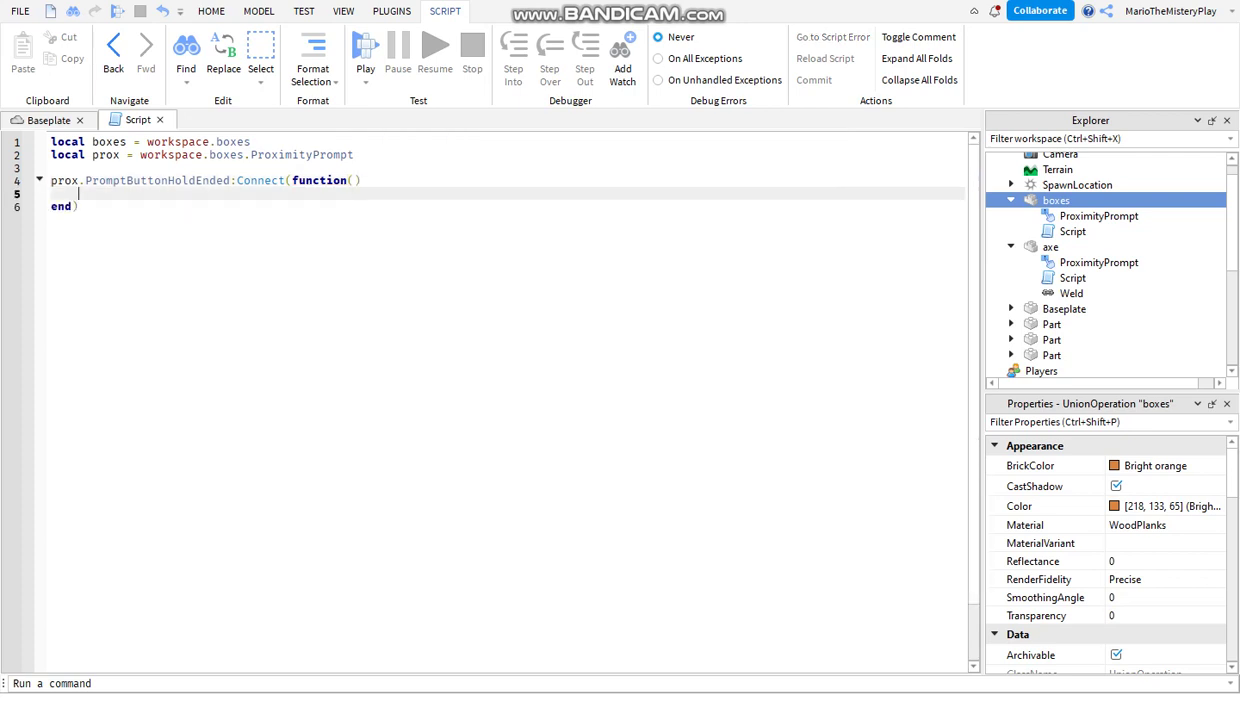
- Add boxes:Destroy() inside the connected function
{"action": "type", "text": "bo"}
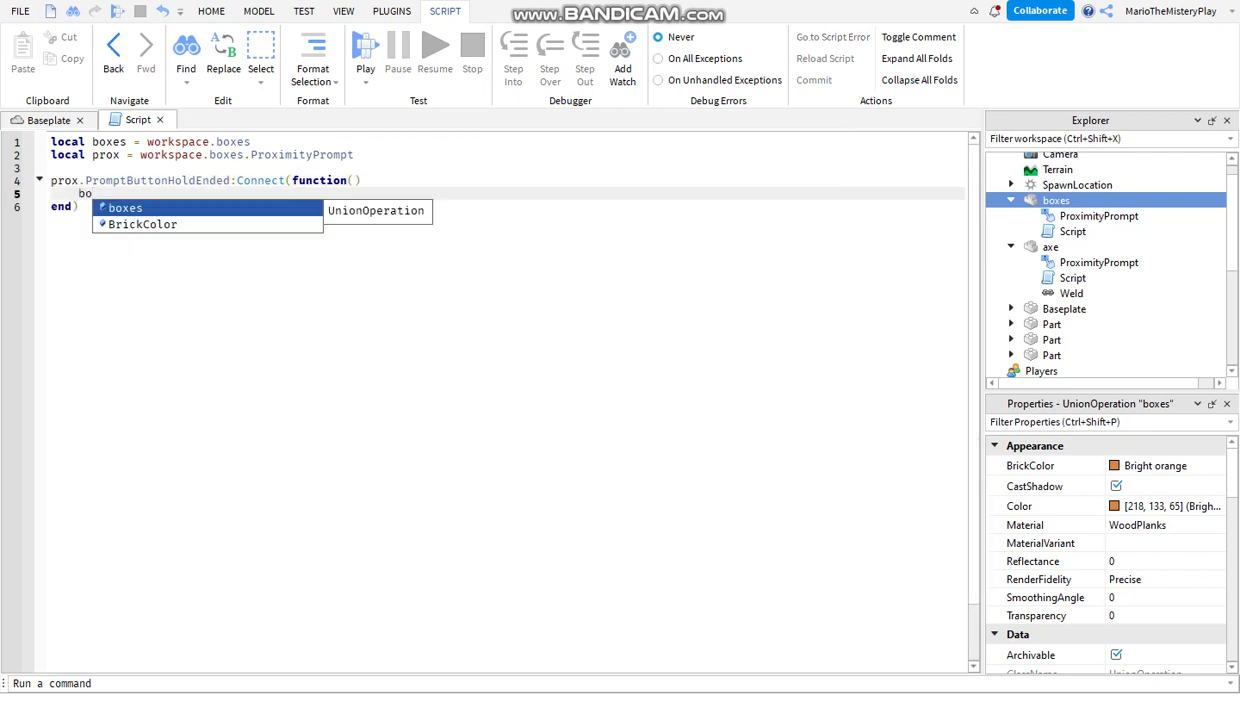
{"action": "type", "text": "xes."}
{"action": "key", "text": "BackSpace"}
{"action": "type", "text": ":"}
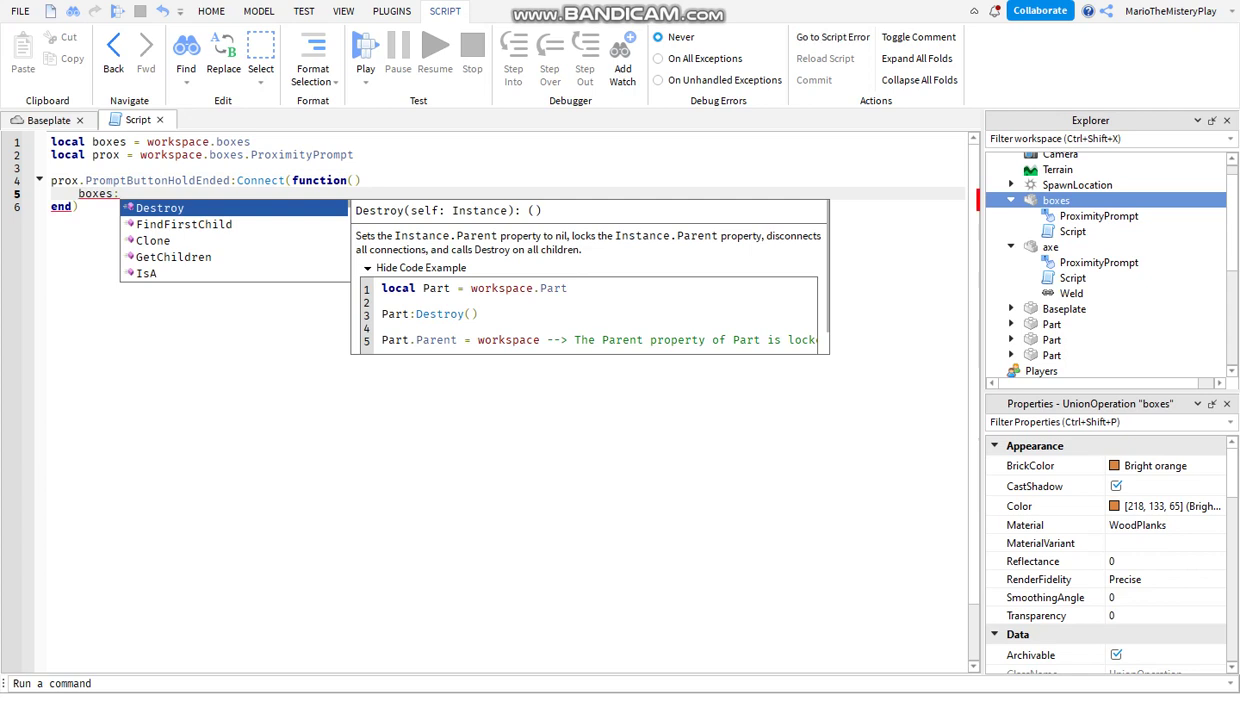
{"action": "key", "text": "Tab"}
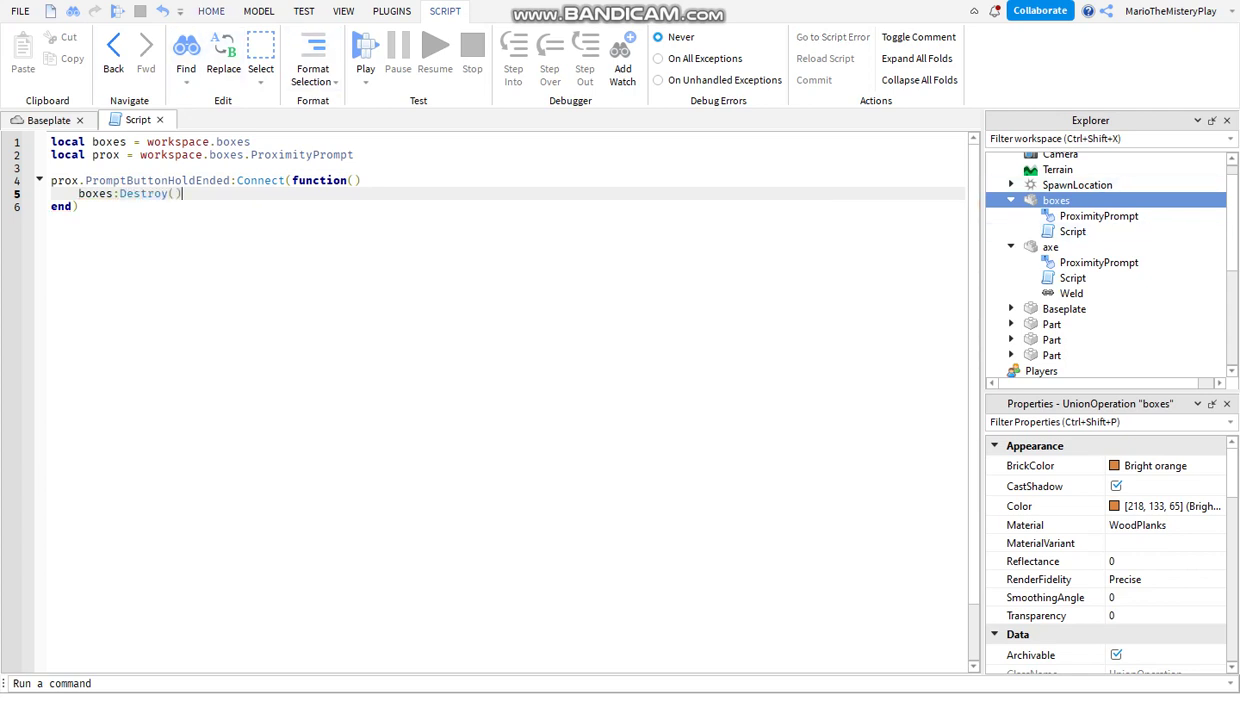
- Add a Sound object to the boxes union
{"action": "left_click", "coordinate": [211, 11]}
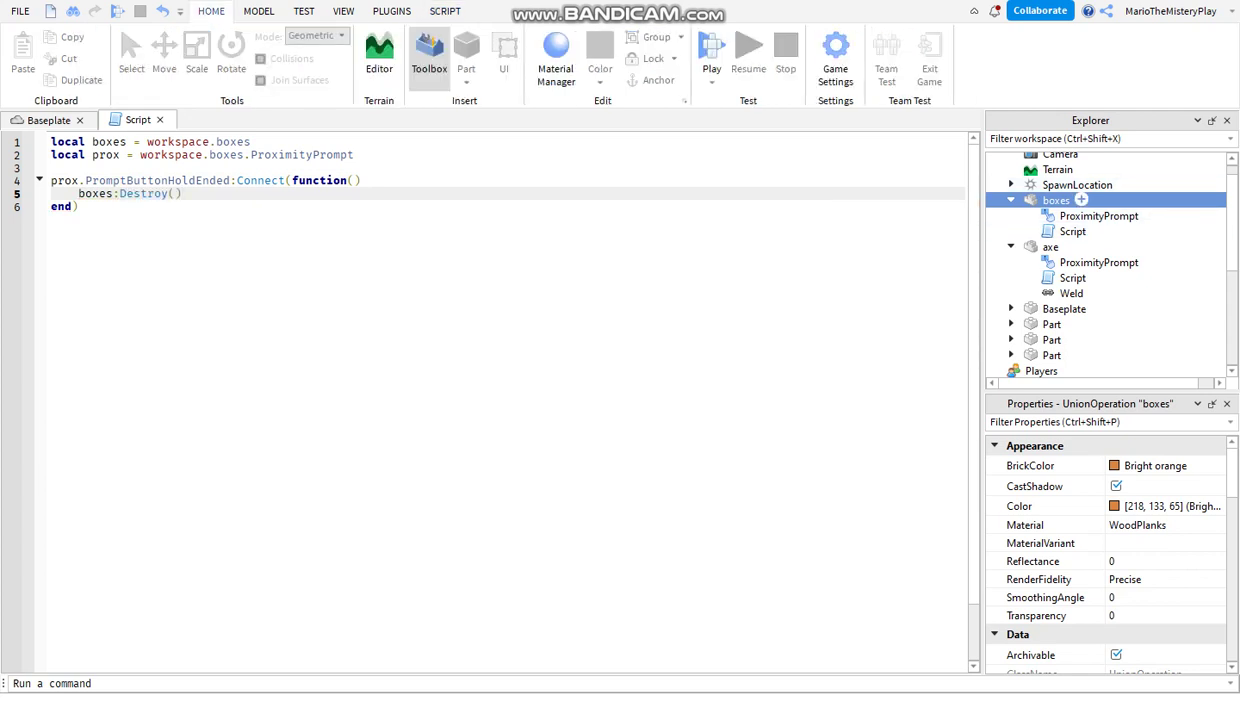
{"action": "left_click", "coordinate": [1081, 200]}
{"action": "scroll", "coordinate": [1040, 470], "scroll_direction": "down", "scroll_amount": 10}
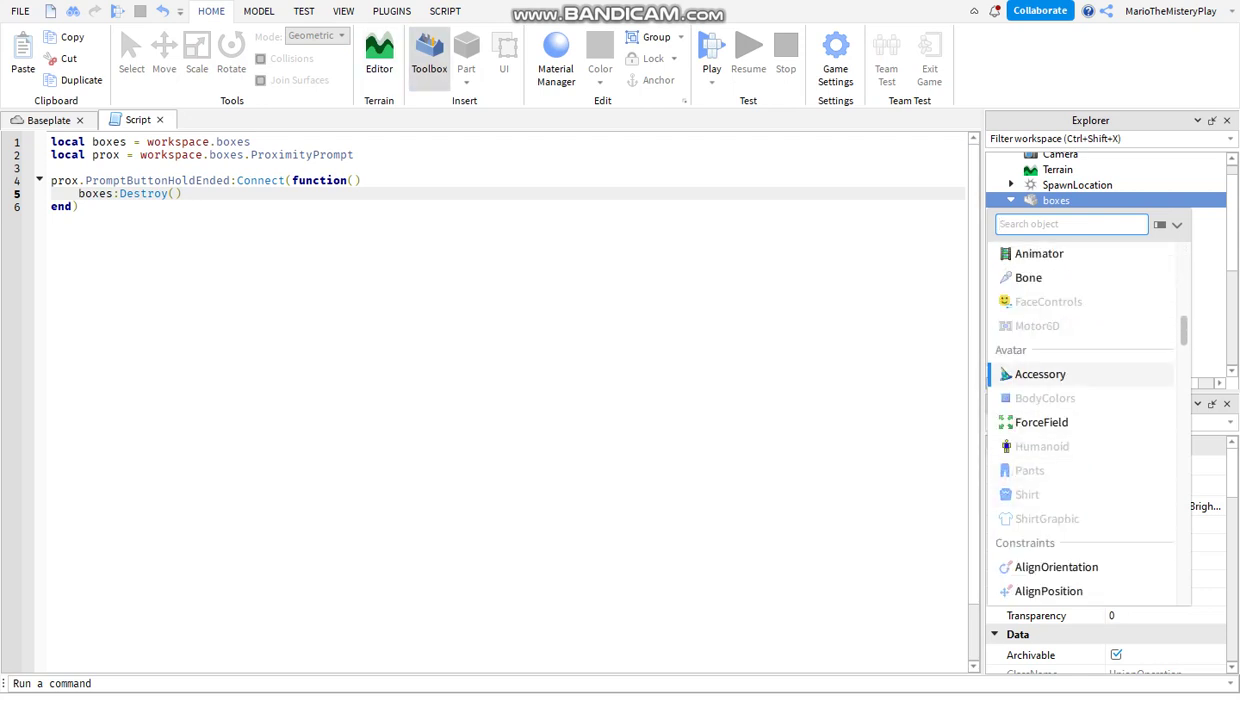
{"action": "scroll", "coordinate": [1080, 398], "scroll_direction": "up", "scroll_amount": 5}
{"action": "scroll", "coordinate": [1080, 398], "scroll_direction": "up", "scroll_amount": 3}
{"action": "type", "text": "sou"}
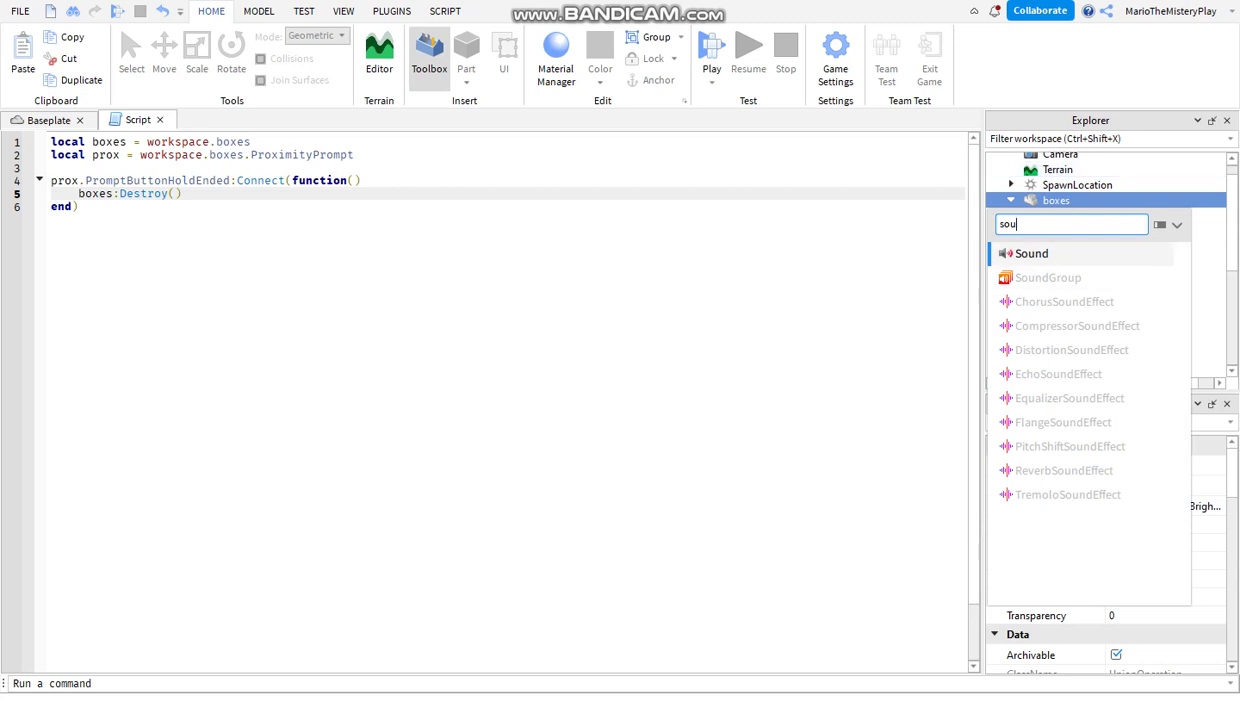
{"action": "left_click", "coordinate": [1050, 252]}
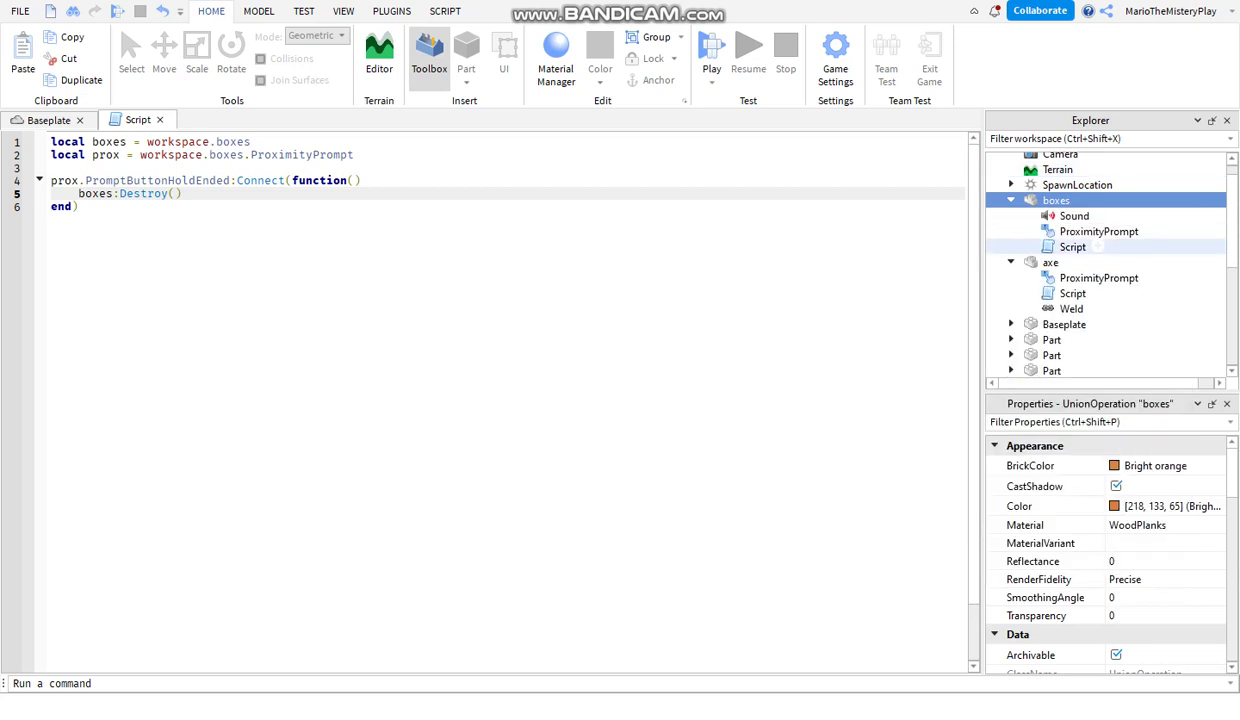
{"action": "left_click", "coordinate": [1075, 216]}
{"action": "scroll", "coordinate": [1130, 530], "scroll_direction": "down", "scroll_amount": 5}
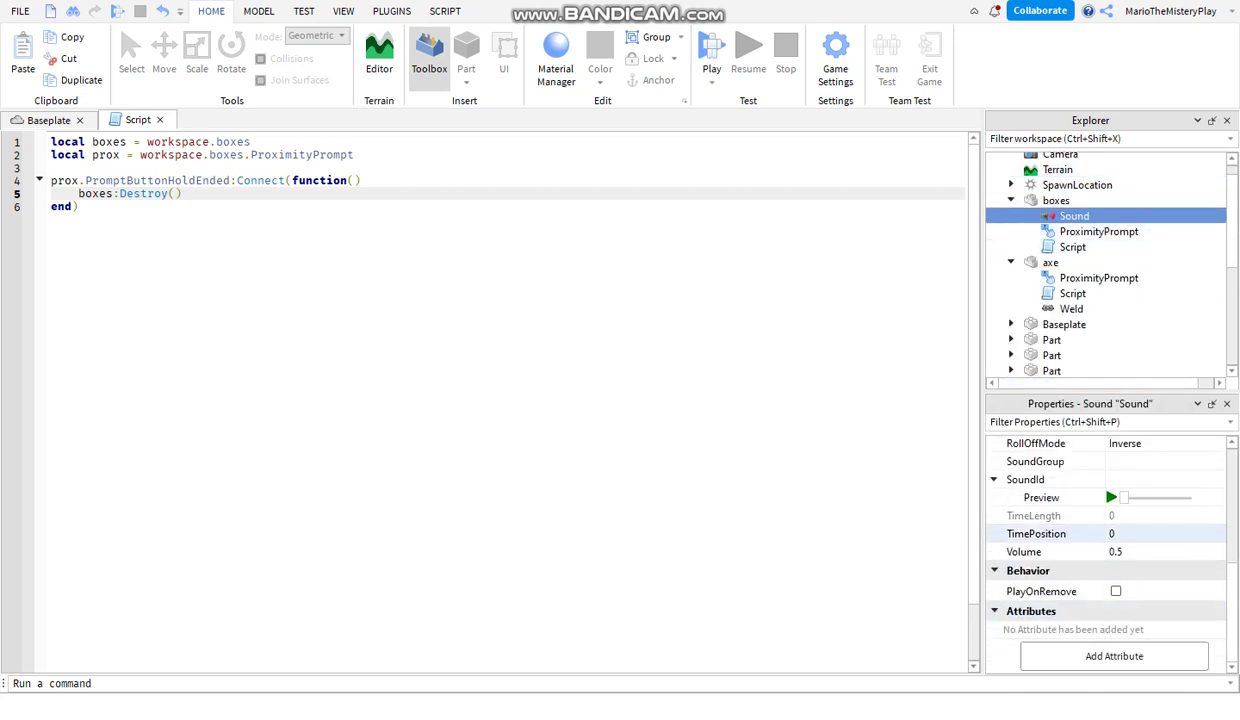
{"action": "scroll", "coordinate": [1130, 525], "scroll_direction": "up", "scroll_amount": 1}
{"action": "left_click", "coordinate": [1140, 538]}
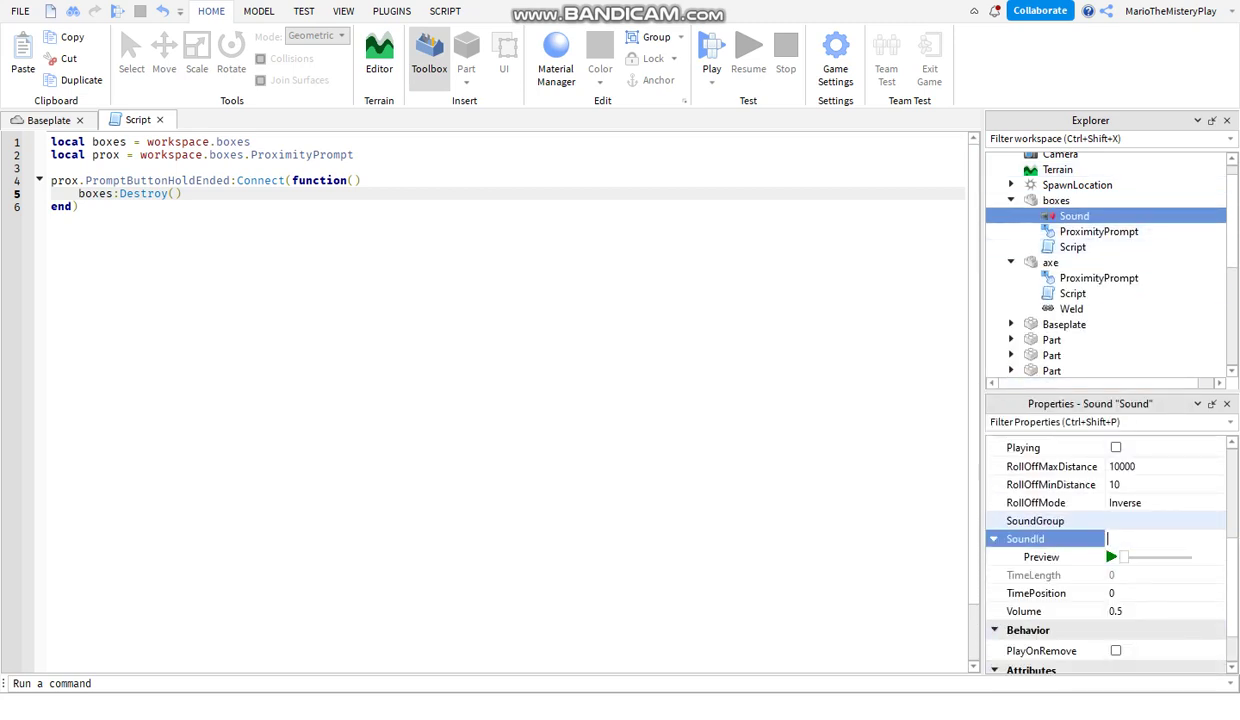
{"action": "left_click", "coordinate": [429, 58]}
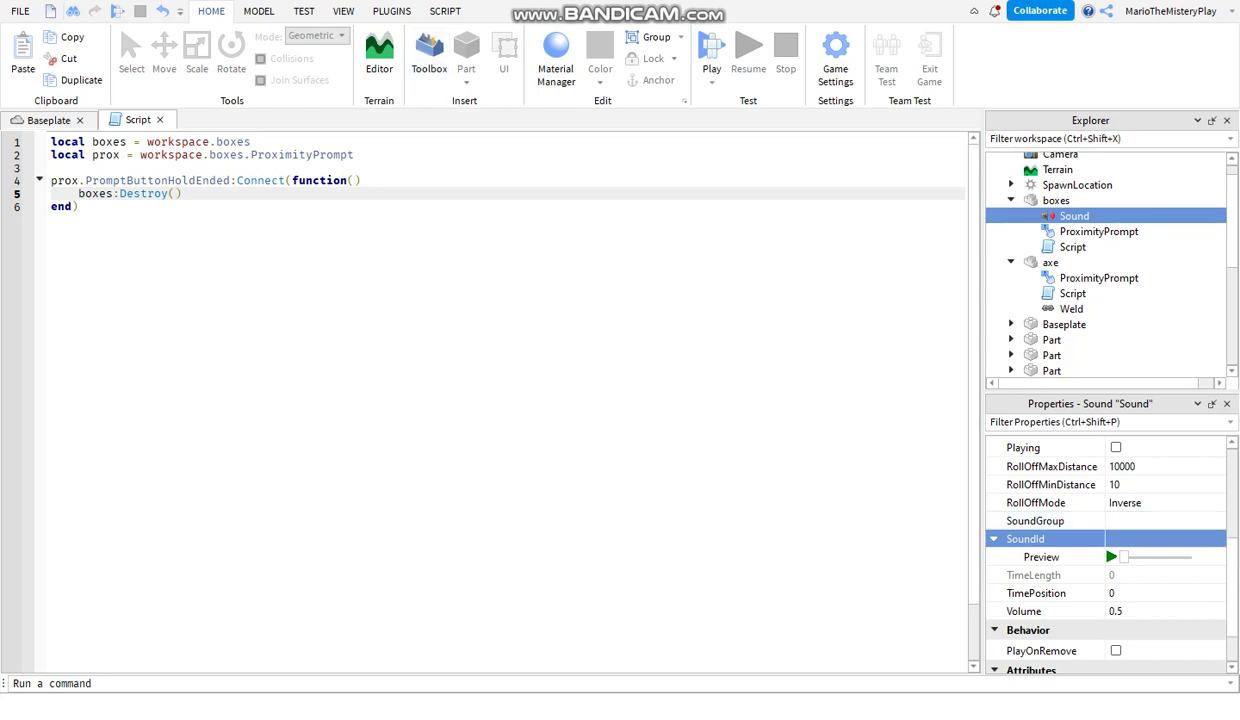
{"action": "left_click", "coordinate": [429, 58]}
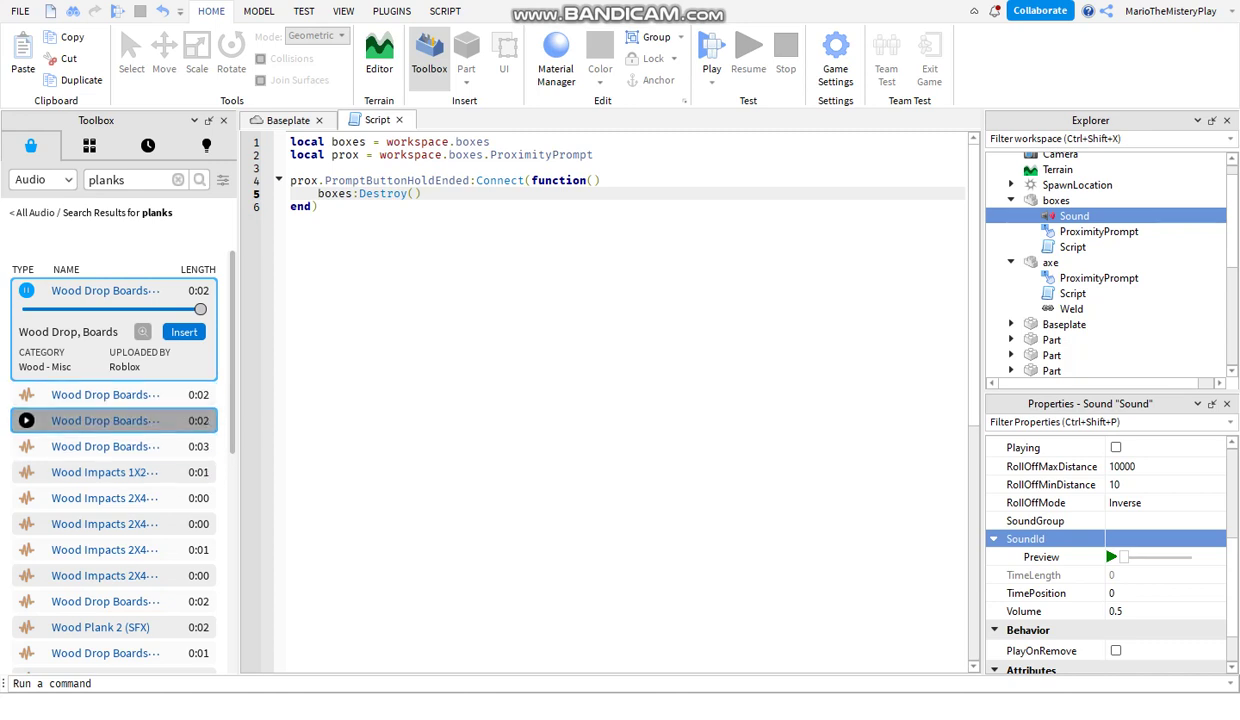
{"action": "right_click", "coordinate": [128, 303]}
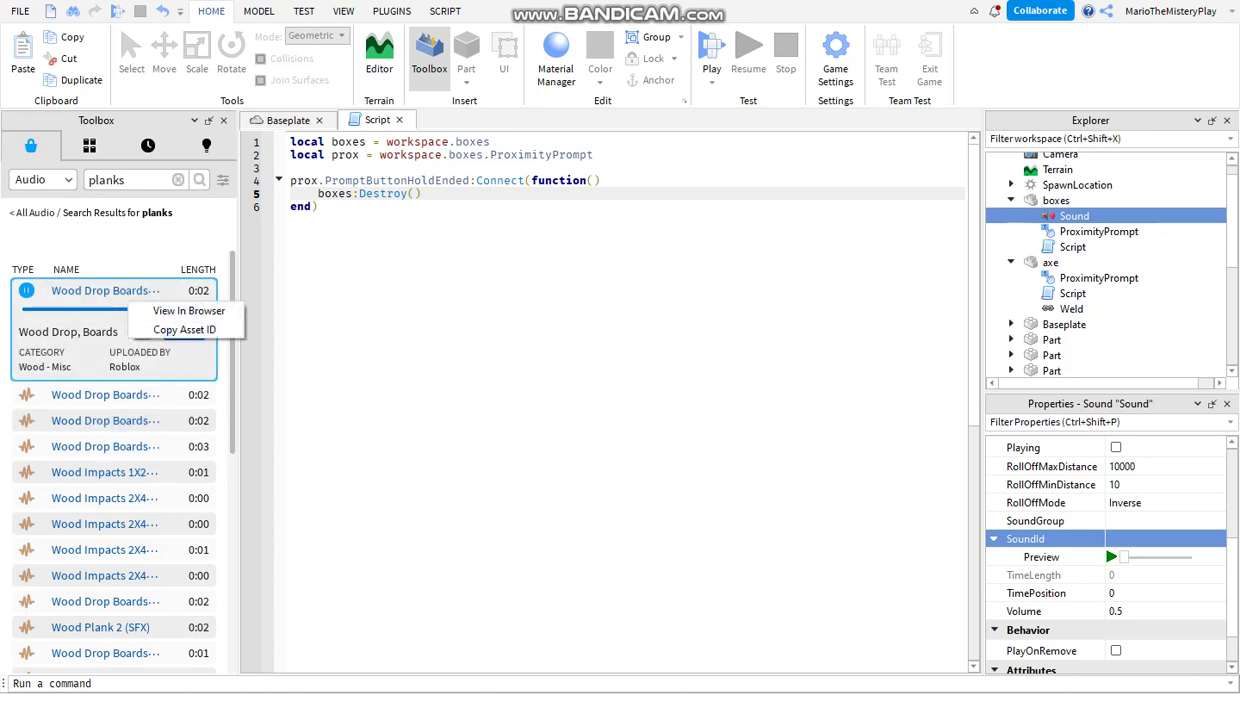
{"action": "left_click", "coordinate": [184, 329]}
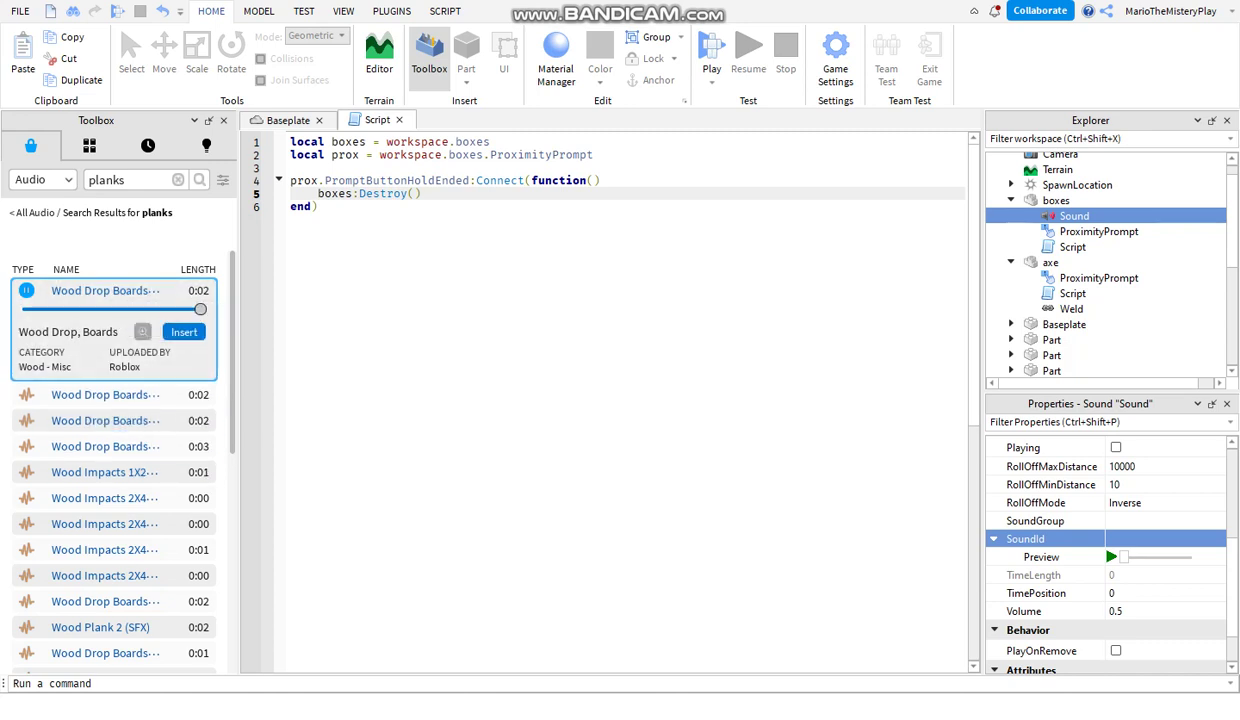
{"action": "left_click", "coordinate": [1150, 539]}
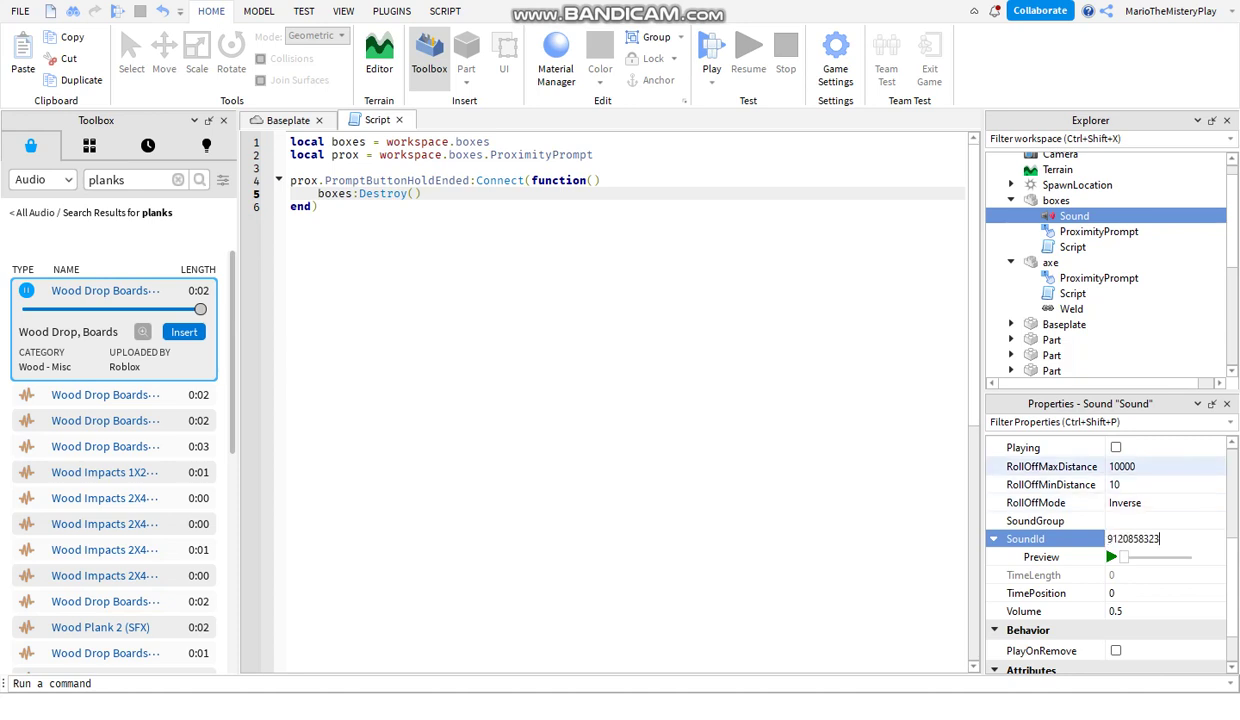
{"action": "key", "text": "Return"}
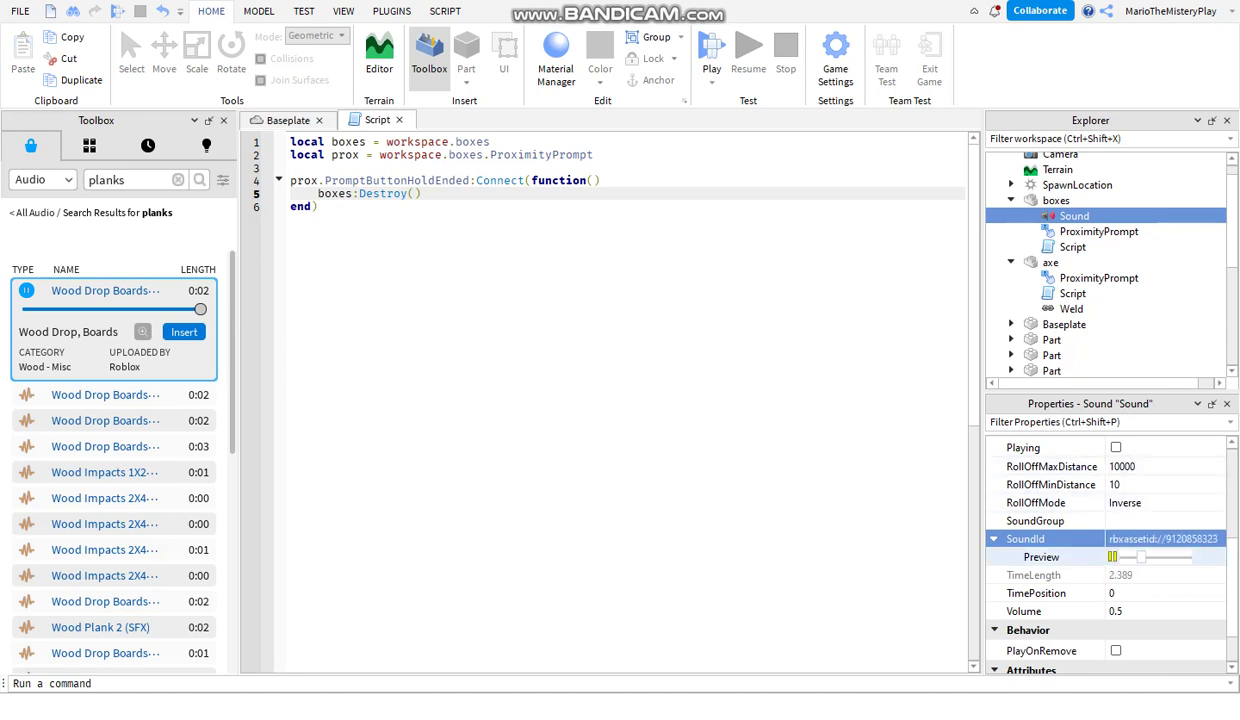
- Preview the boxes' Sound and enable its PlayOnRemove property
{"action": "scroll", "coordinate": [1111, 557], "scroll_direction": "down", "scroll_amount": 2}
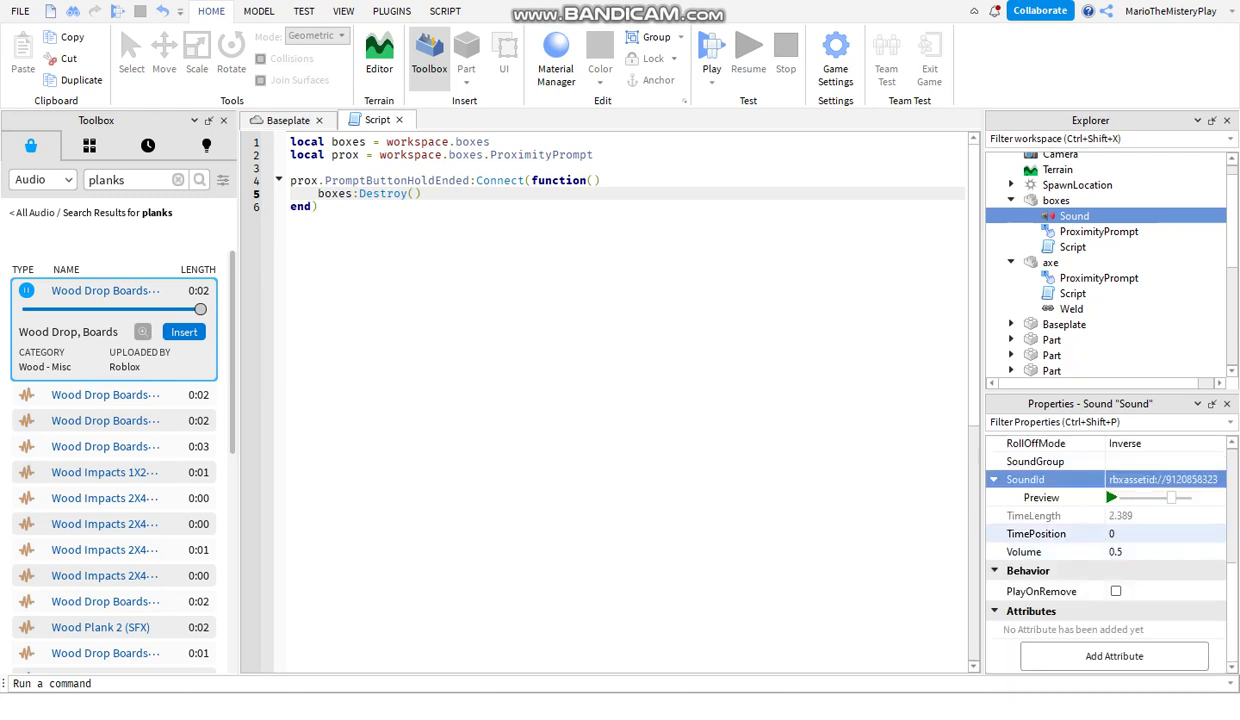
{"action": "left_click", "coordinate": [1111, 498]}
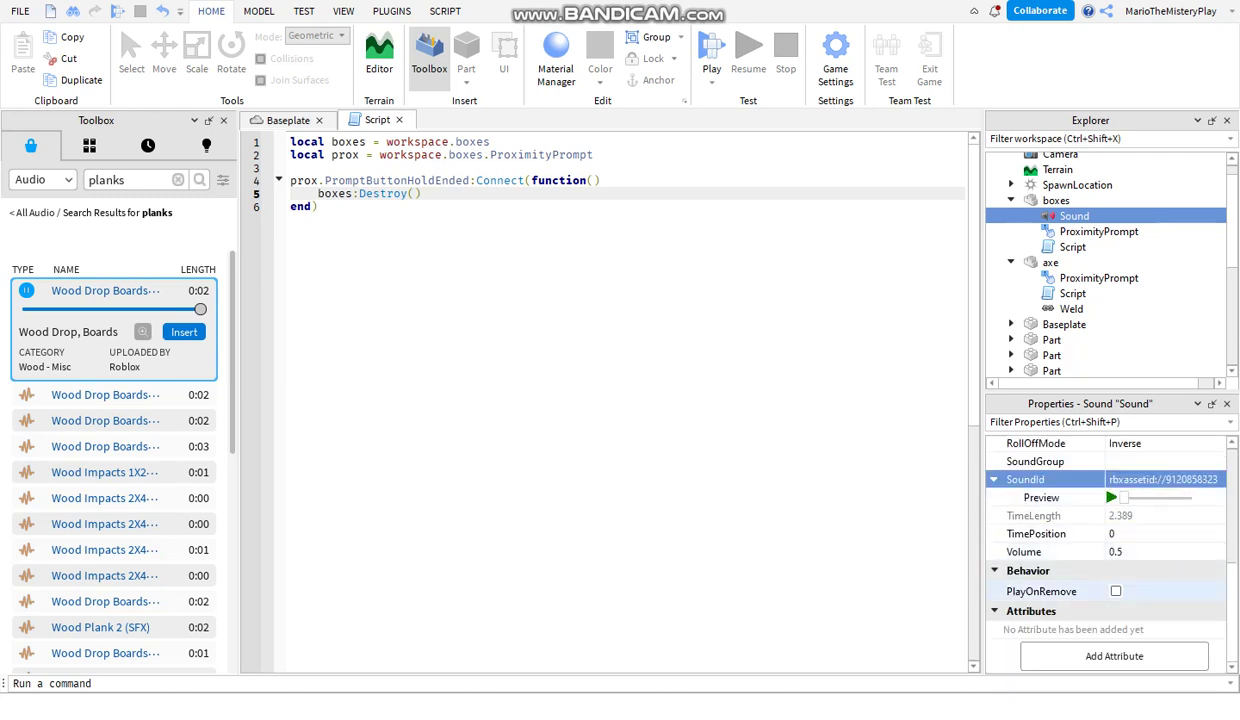
{"action": "left_click", "coordinate": [1116, 591]}
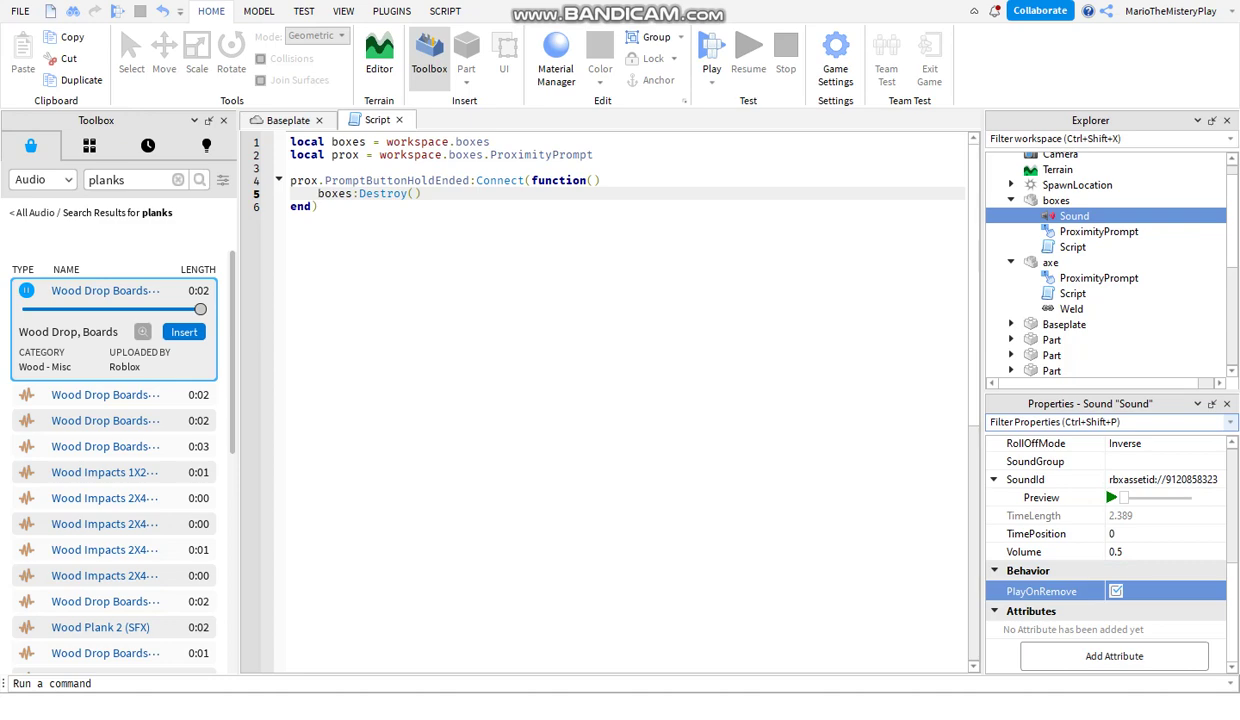
- Close the boxes script and start a playtest from the Baseplate scene
{"action": "left_click", "coordinate": [318, 206]}
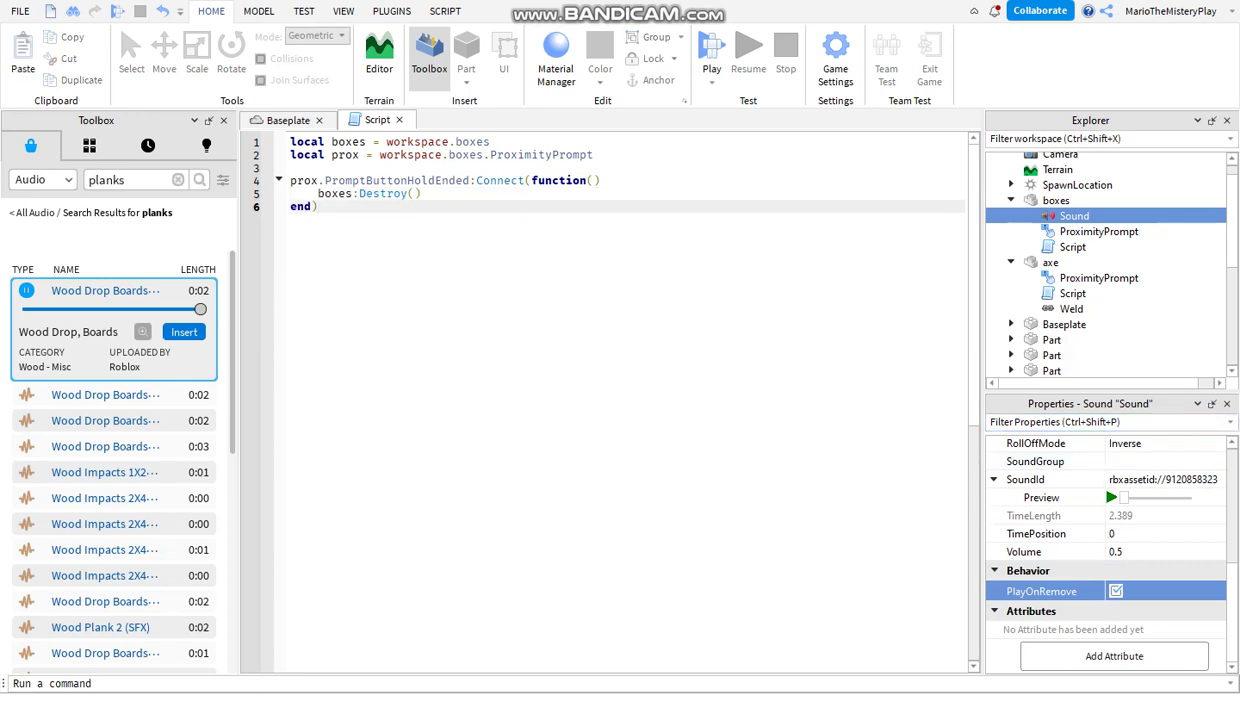
{"action": "left_click", "coordinate": [399, 120]}
{"action": "right_click_drag", "start_coordinate": [610, 400], "coordinate": [660, 430]}
{"action": "left_click", "coordinate": [640, 490]}
{"action": "scroll", "coordinate": [610, 400], "scroll_direction": "down", "scroll_amount": 6}
{"action": "scroll", "coordinate": [610, 402], "scroll_direction": "down", "scroll_amount": 3}
{"action": "left_click", "coordinate": [211, 11]}
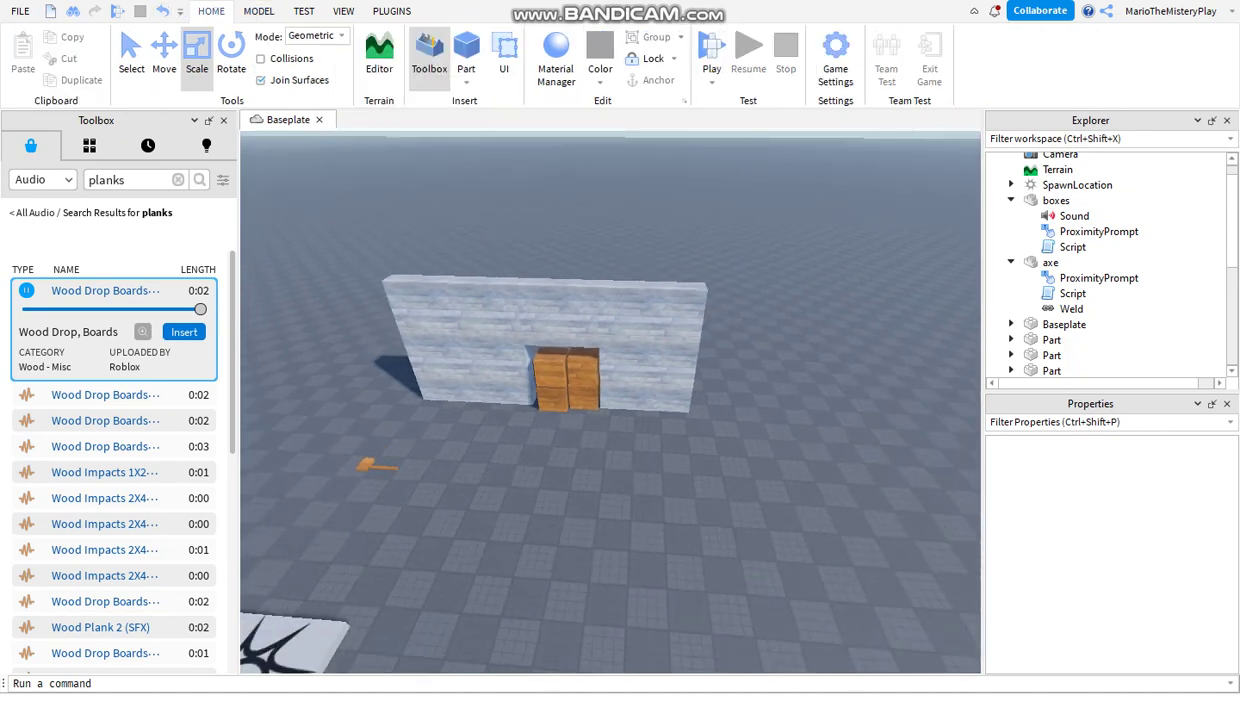
{"action": "left_click", "coordinate": [711, 50]}
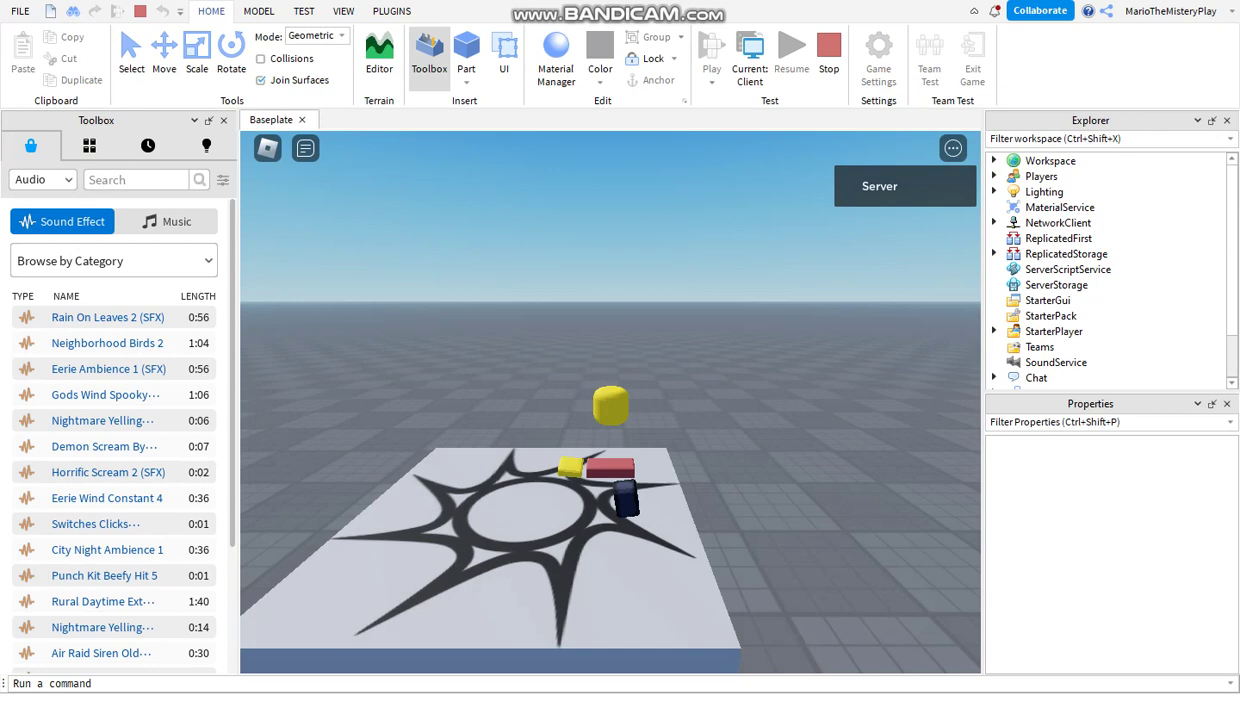
- Walk the character from the spawn to the axe and trigger its pick up prompt
{"action": "right_click_drag", "start_coordinate": [554, 471], "coordinate": [601, 520]}
{"action": "key", "text": "w"}
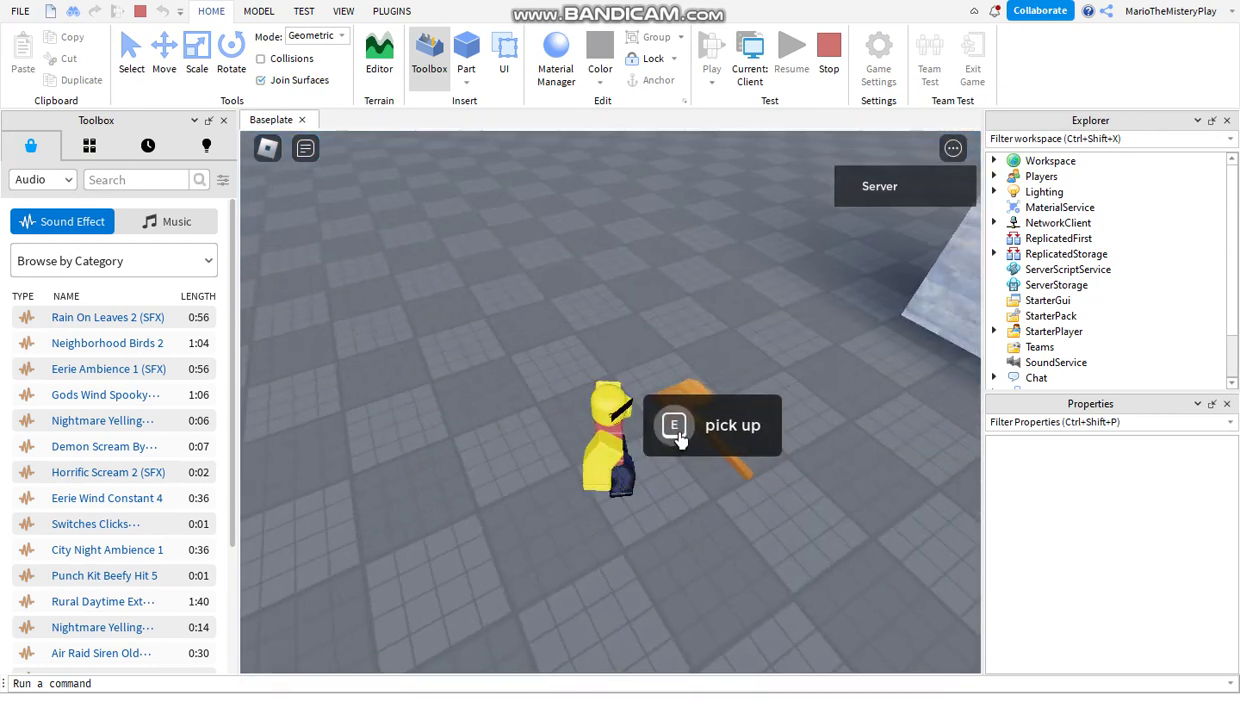
{"action": "left_click", "coordinate": [679, 434]}
- Walk the character to the boxes in the doorway, trigger their break prompt and inspect the doorway
{"action": "key", "text": "w"}
{"action": "right_click_drag", "start_coordinate": [696, 409], "coordinate": [730, 392]}
{"action": "key", "text": "d"}
{"action": "key", "text": "w"}
{"action": "right_click_drag", "start_coordinate": [655, 376], "coordinate": [729, 287]}
{"action": "key", "text": "w"}
{"action": "key", "text": "e"}
{"action": "key", "text": "w"}
{"action": "scroll", "coordinate": [735, 349], "scroll_direction": "down", "scroll_amount": 5}
{"action": "key", "text": "w"}
{"action": "scroll", "coordinate": [700, 370], "scroll_direction": "up", "scroll_amount": 5}
{"action": "right_click_drag", "start_coordinate": [715, 345], "coordinate": [694, 446]}
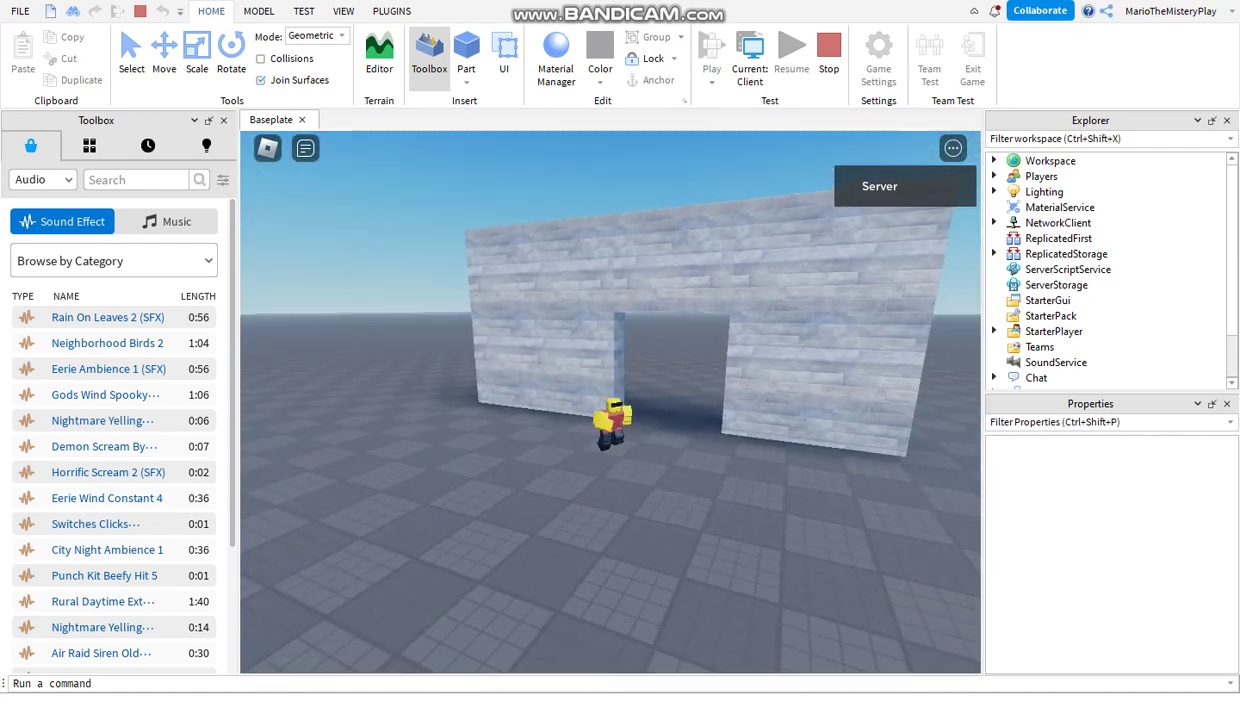